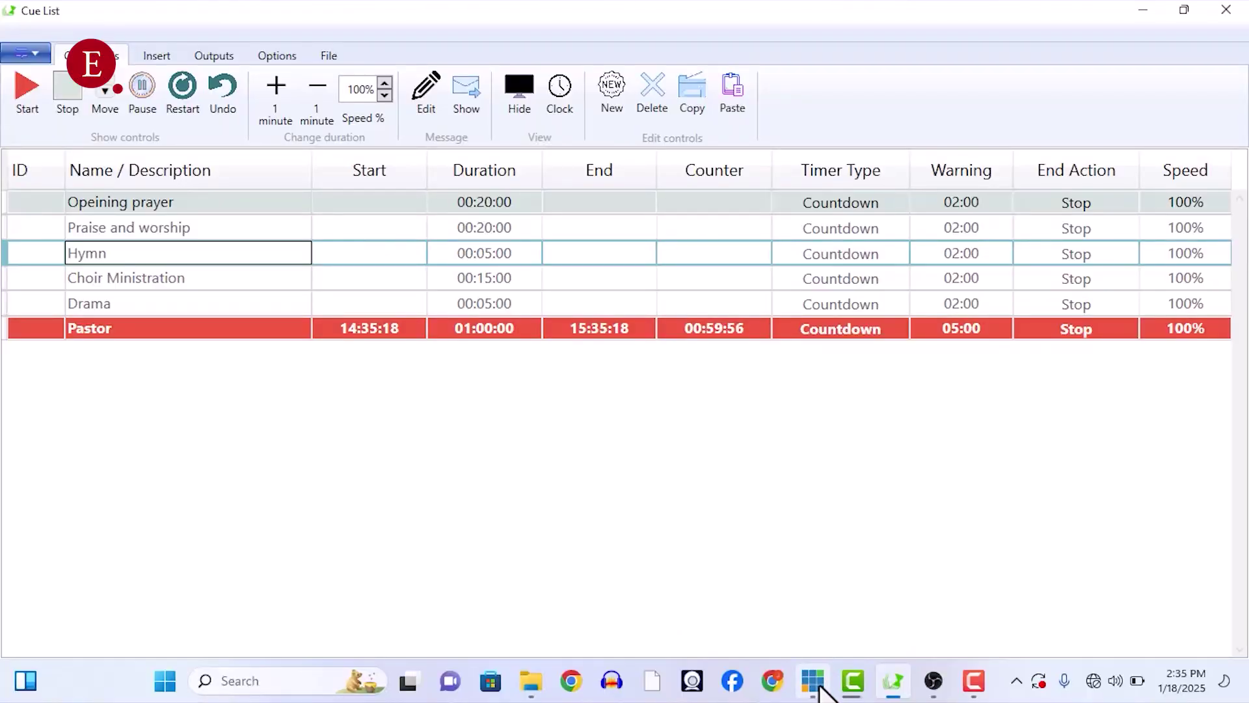
# - Bring vMix Pro to the front, then switch to OBS Studio's empty scene
pyautogui.click(814, 682)
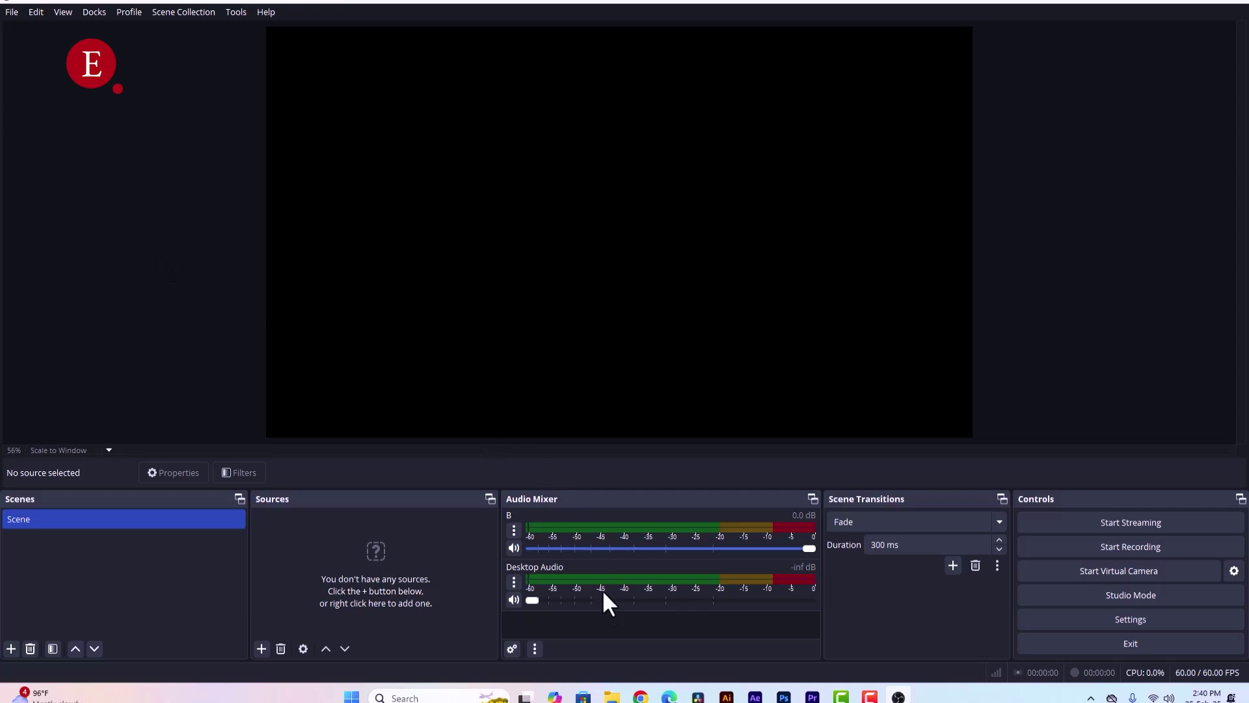
# - Switch to the countdown timer's GitHub repository page in Chrome
pyautogui.moveTo(641, 697)
pyautogui.click(641, 622)
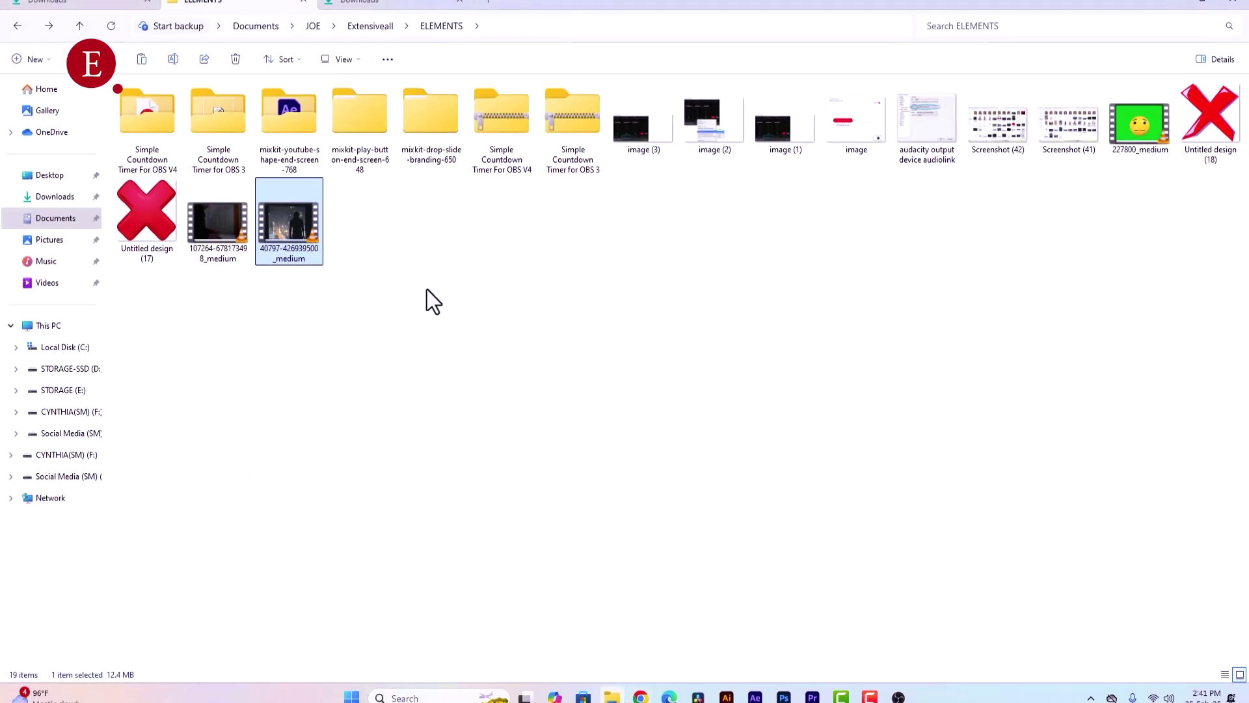
# - Extract the Simple Countdown Timer For OBS V4 zip with WinRAR into its own folder, replacing all files
pyautogui.click(426, 291)
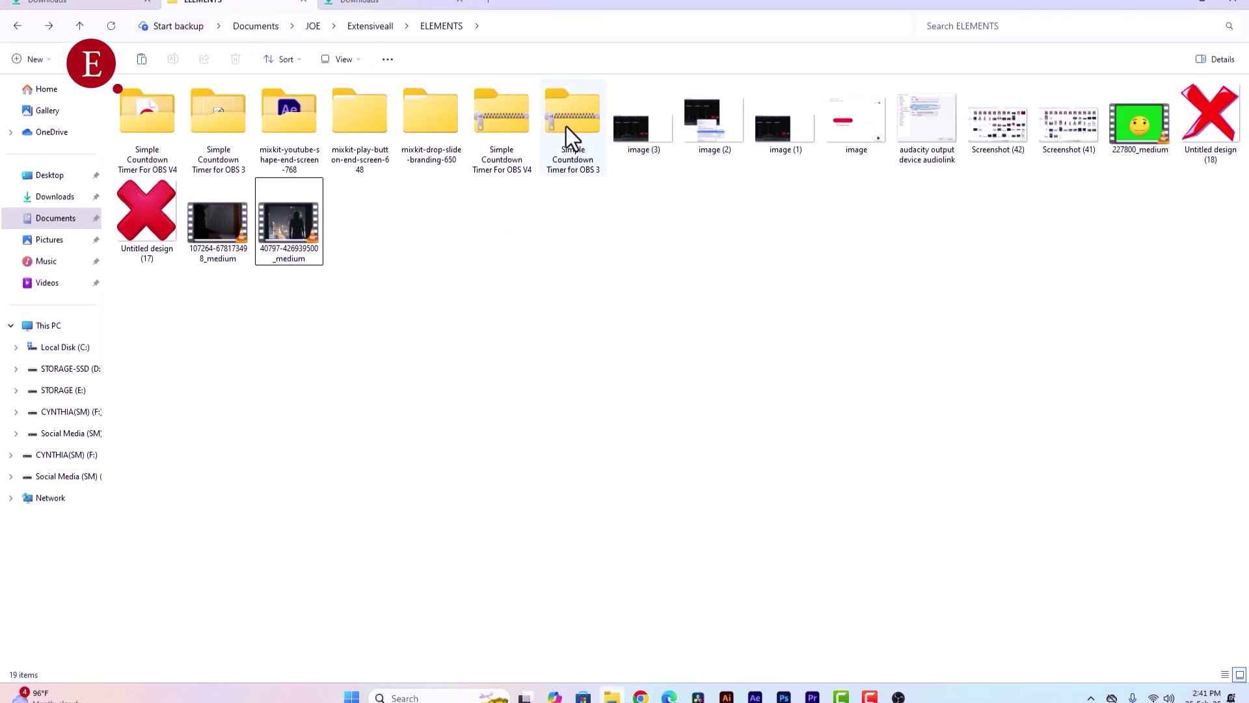
pyautogui.click(519, 142)
pyautogui.rightClick(489, 135)
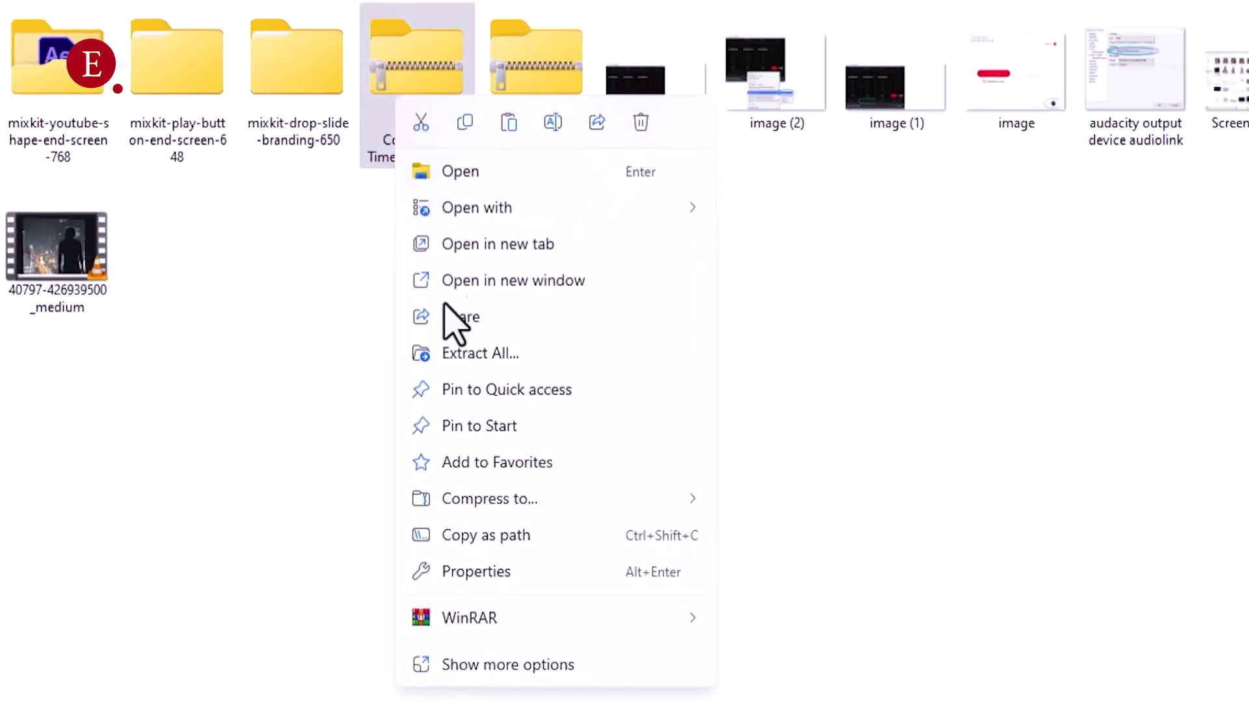
pyautogui.moveTo(651, 623)
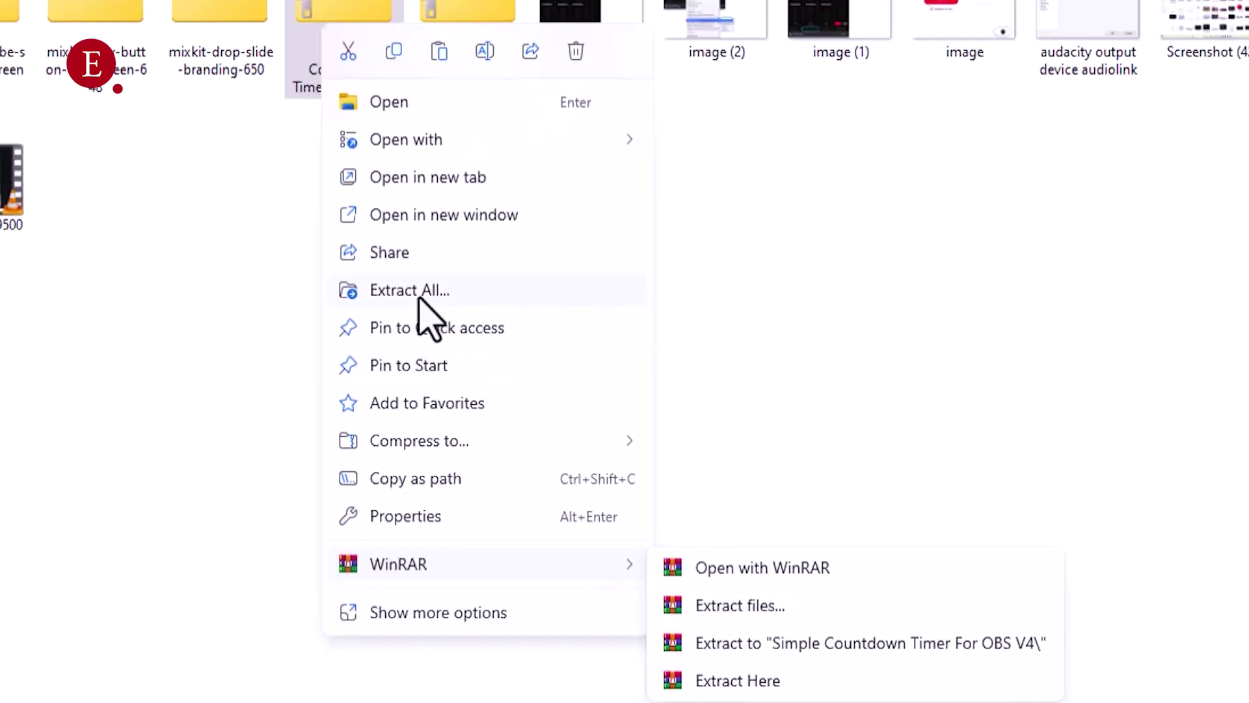
pyautogui.click(423, 293)
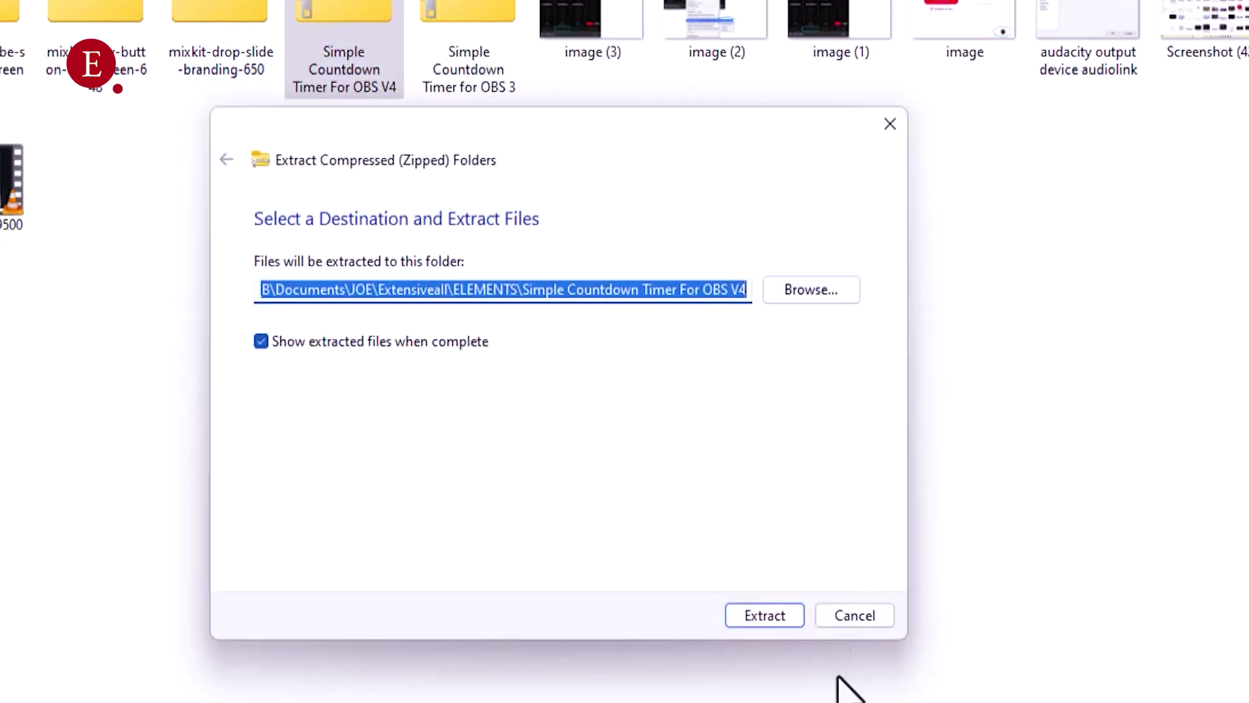
pyautogui.click(857, 616)
pyautogui.rightClick(377, 65)
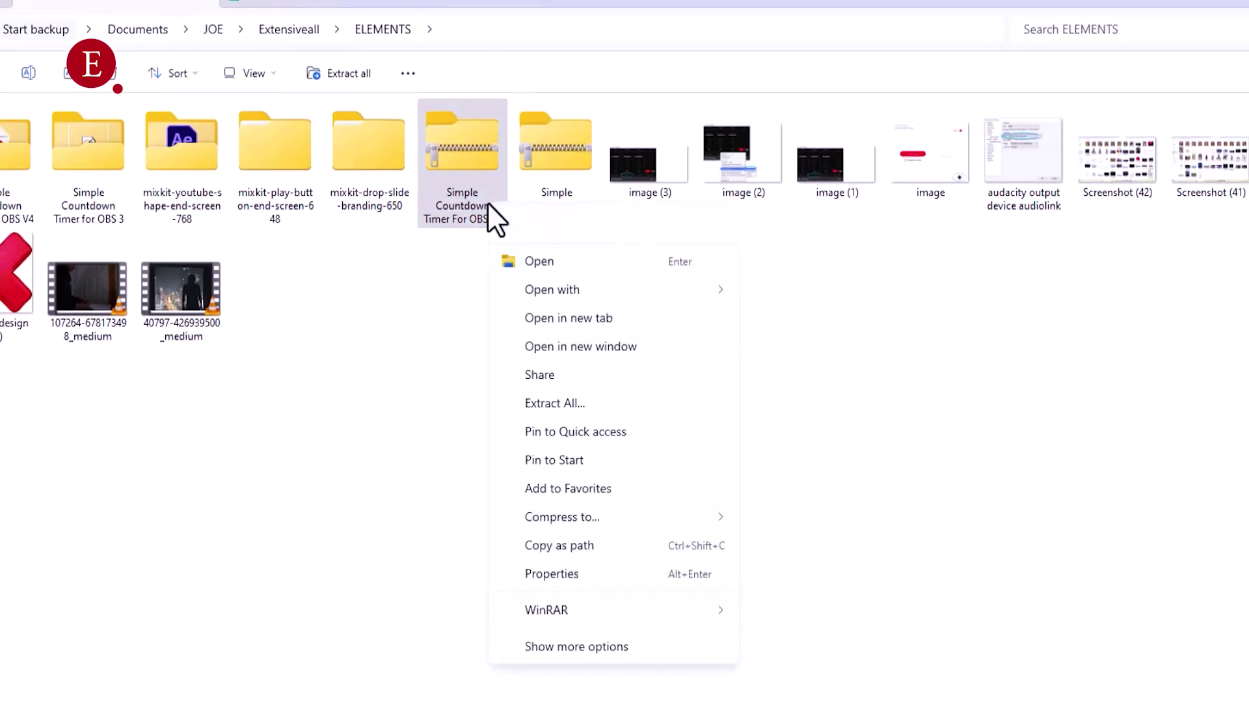
pyautogui.moveTo(572, 610)
pyautogui.click(813, 668)
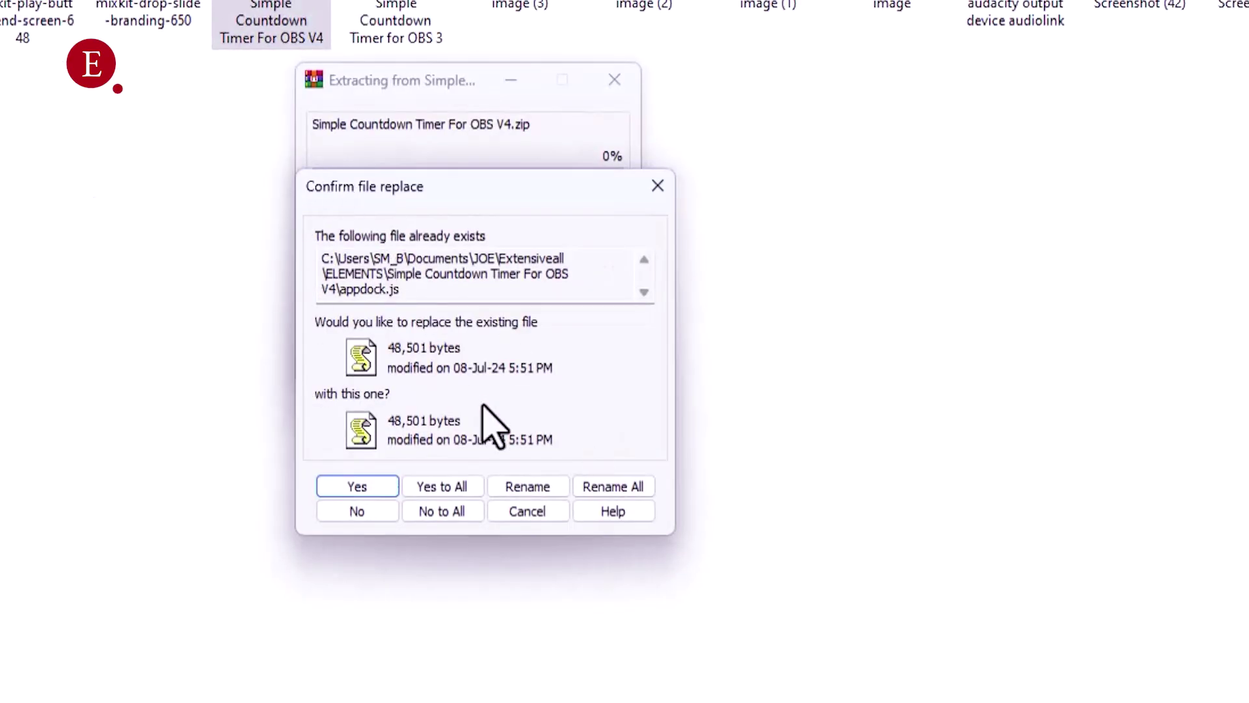
pyautogui.click(443, 486)
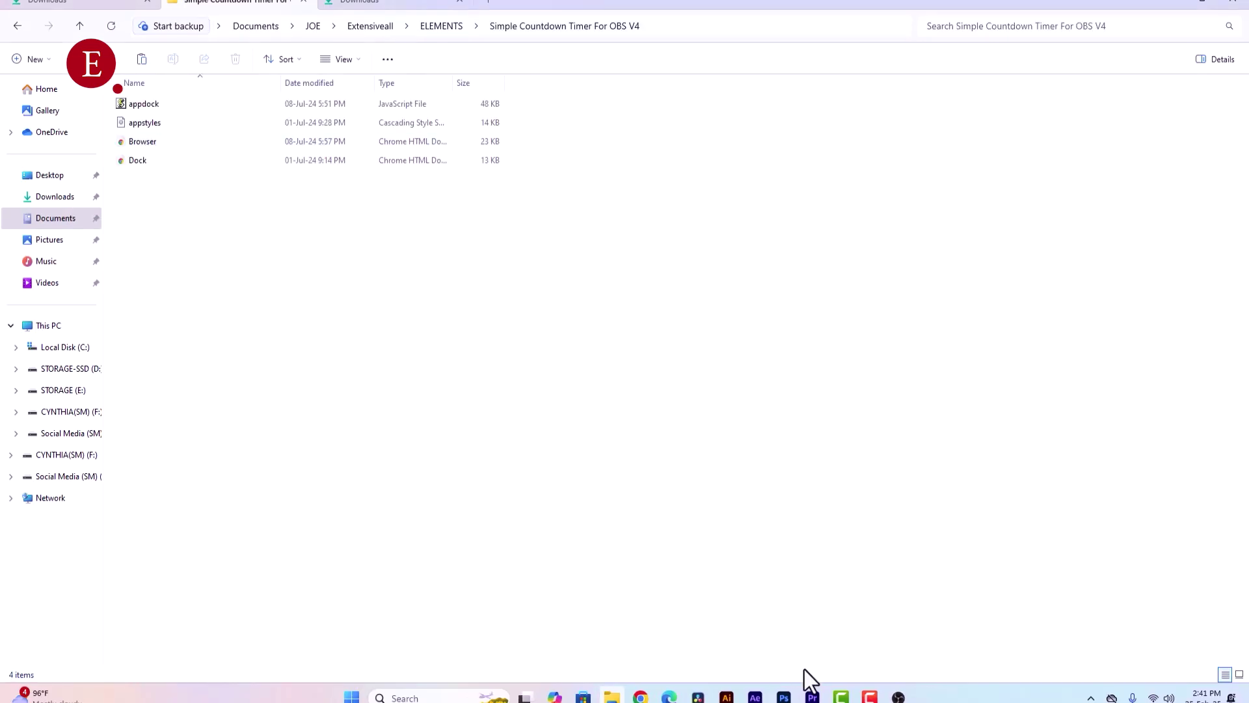
# - In OBS Custom Browser Docks, add a dock named 'Timewr Controller' and start entering its URL
pyautogui.click(898, 697)
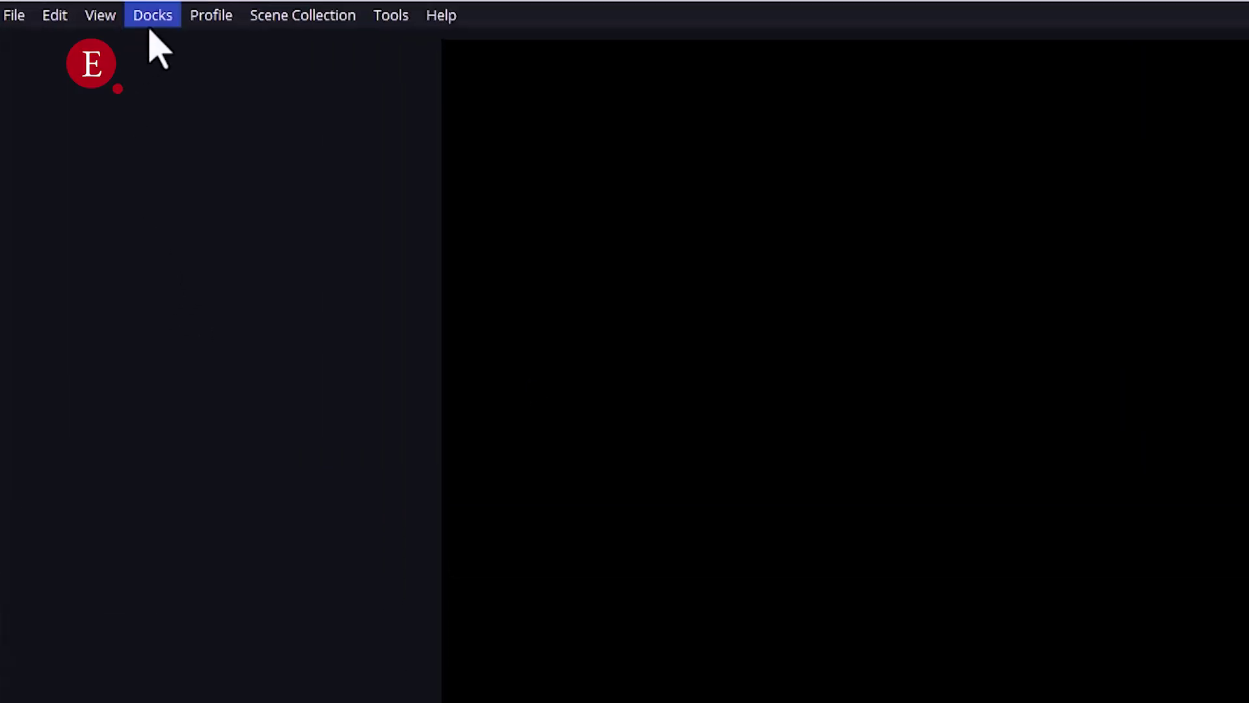
pyautogui.click(95, 12)
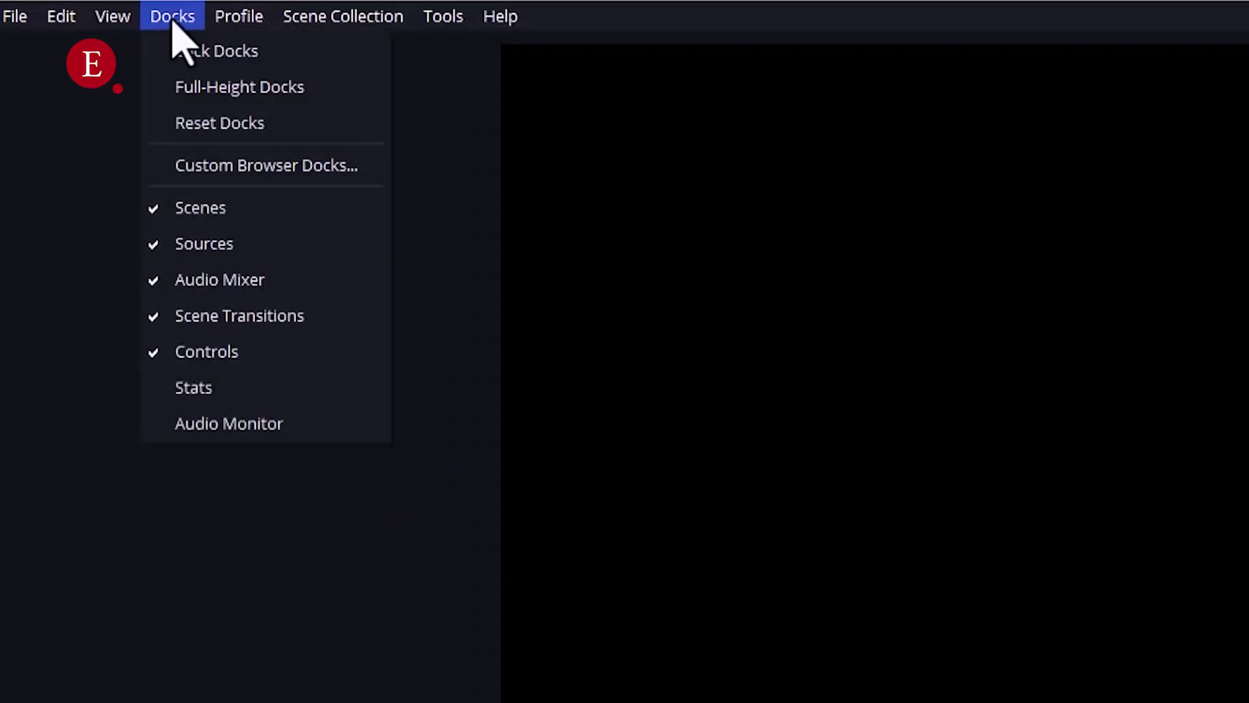
pyautogui.click(256, 168)
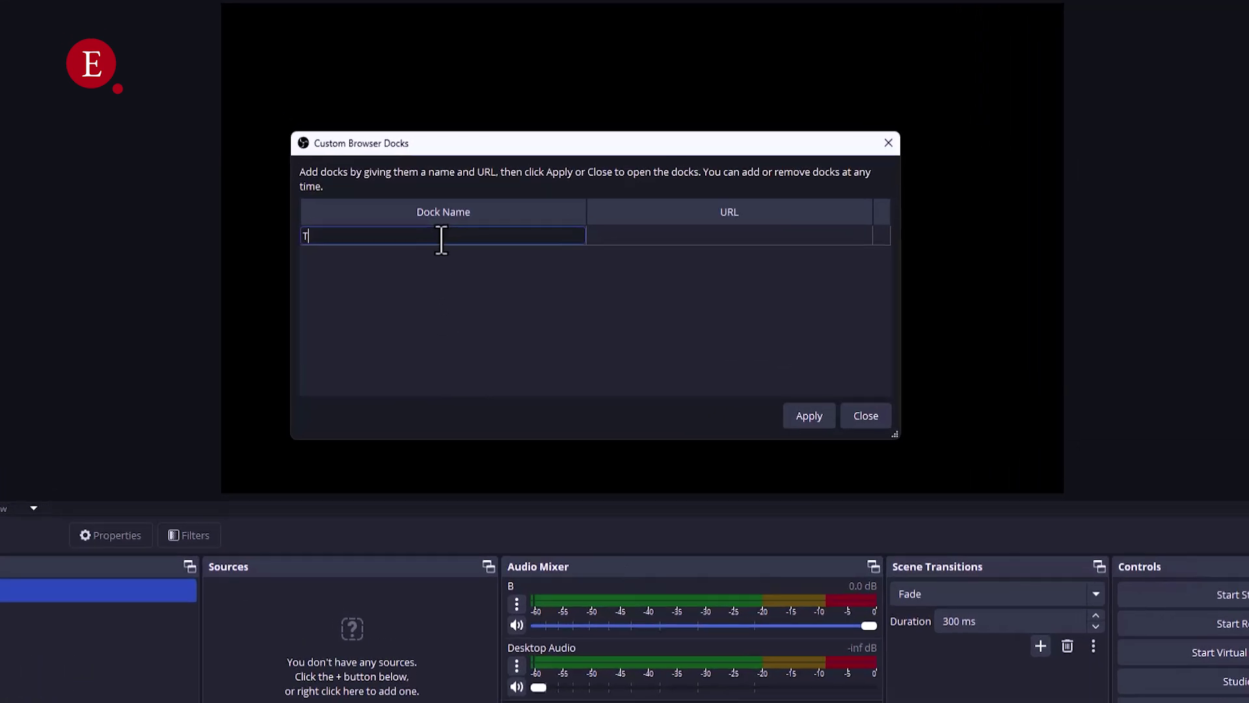
pyautogui.write('Timewr')
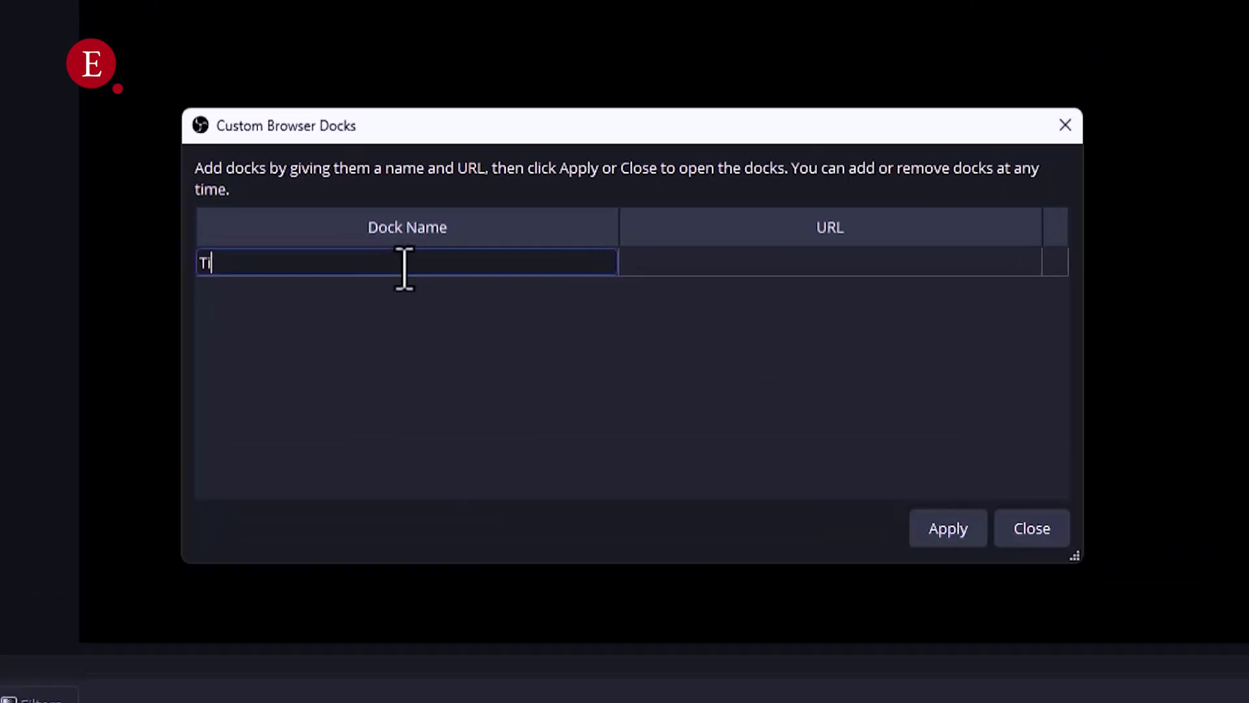
pyautogui.write(' Controller')
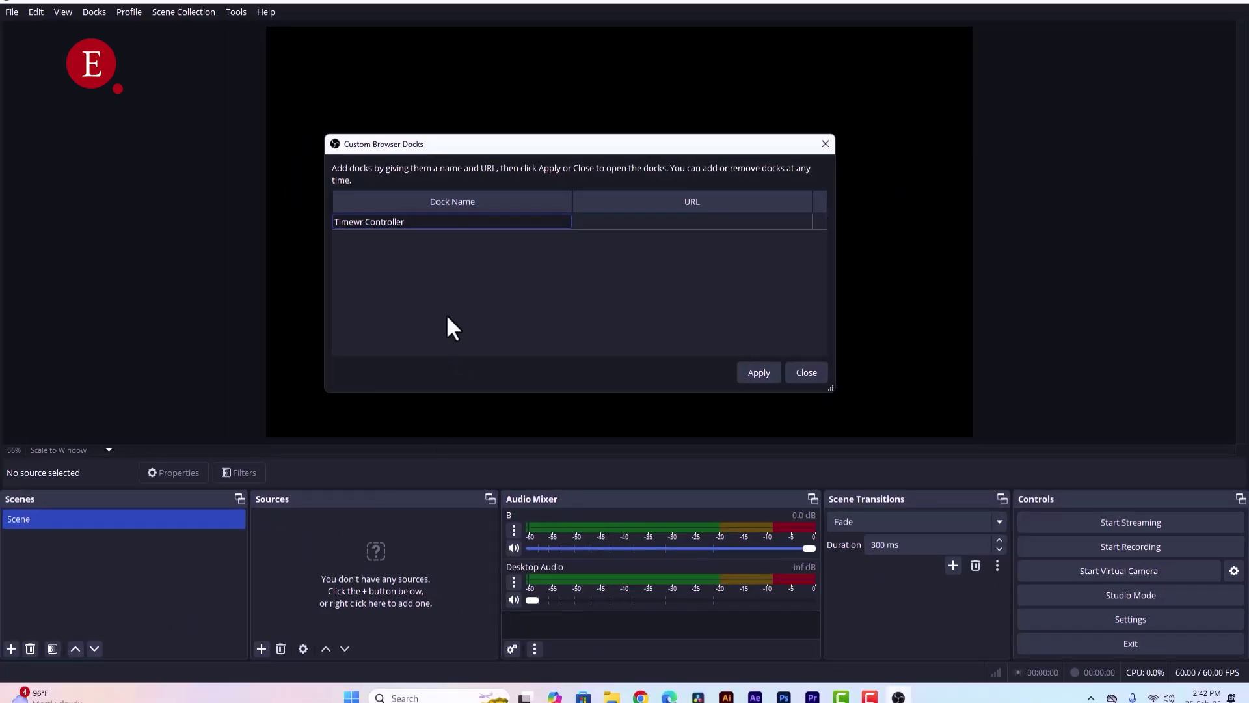
pyautogui.click(615, 222)
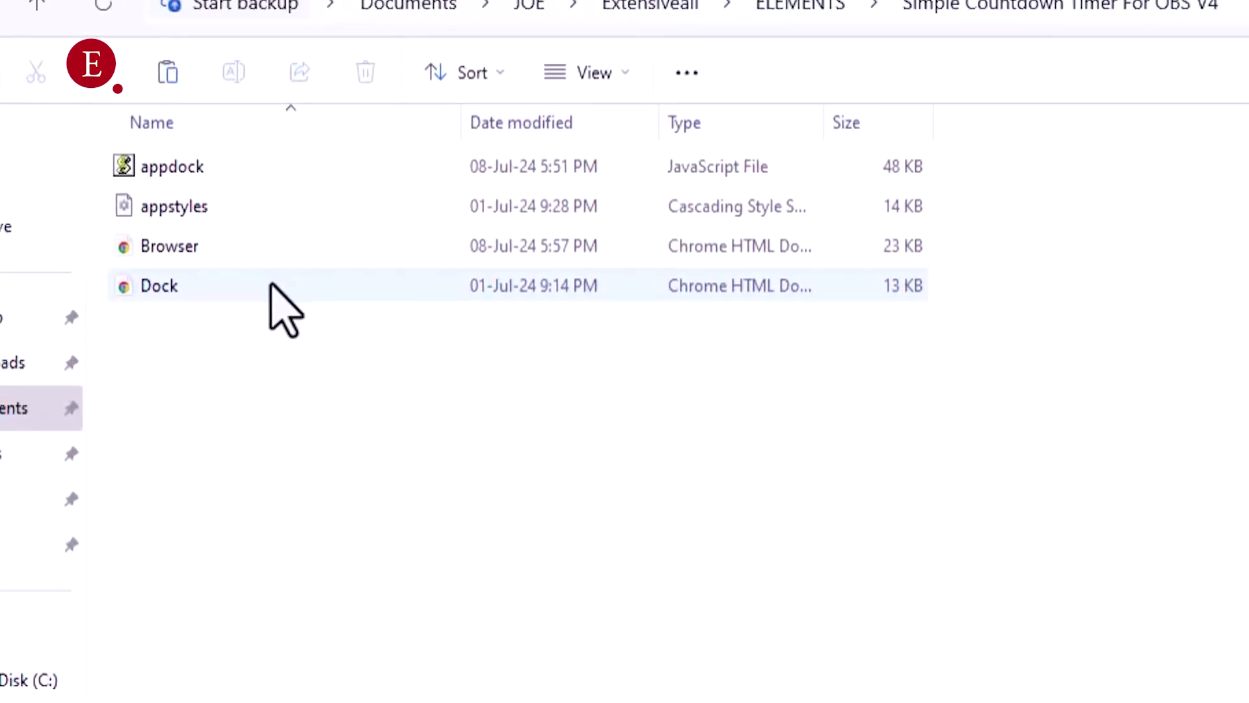
# - Open Dock.html in Chrome and copy its file address for the OBS dock URL
pyautogui.doubleClick(276, 288)
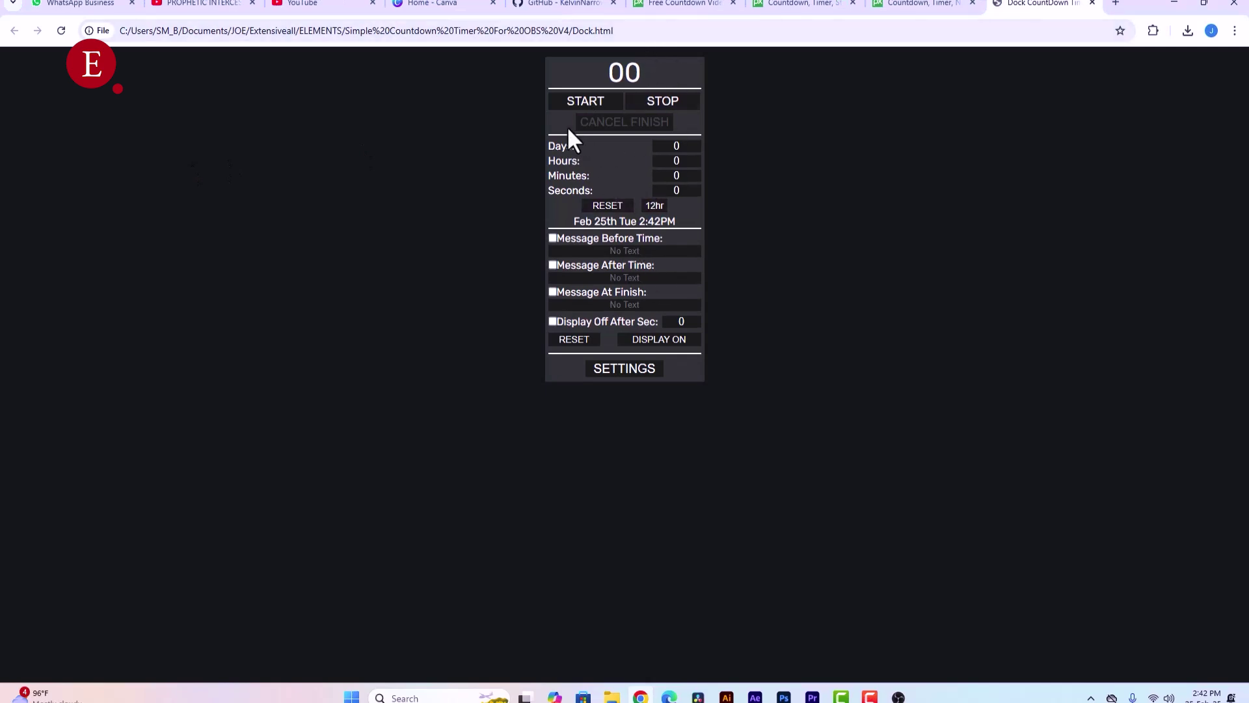
pyautogui.click(666, 29)
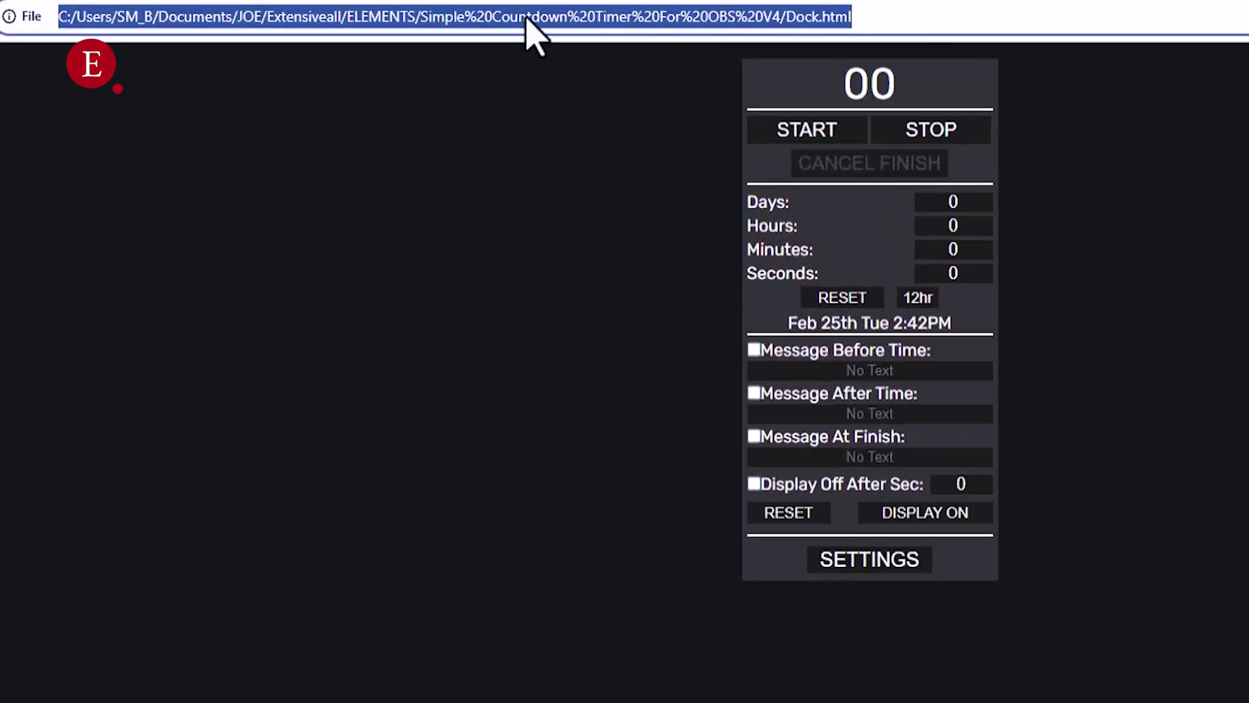
pyautogui.rightClick(563, 6)
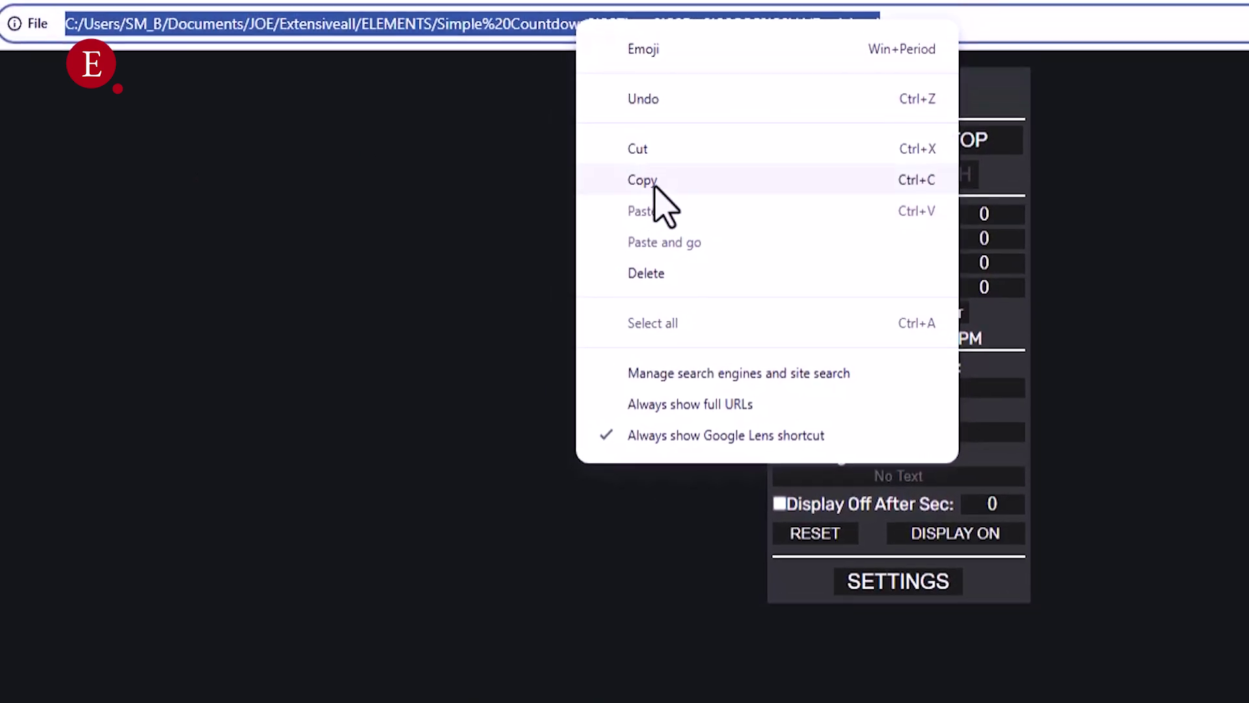
pyautogui.click(650, 164)
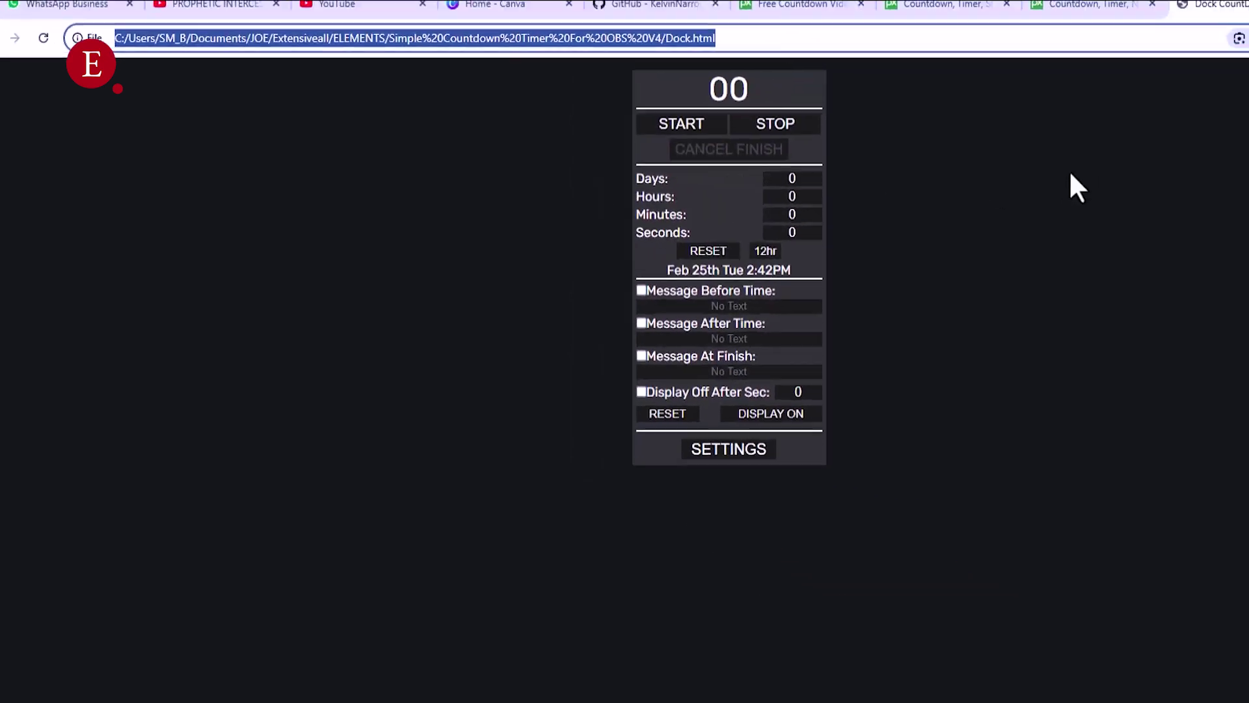
pyautogui.click(1099, 4)
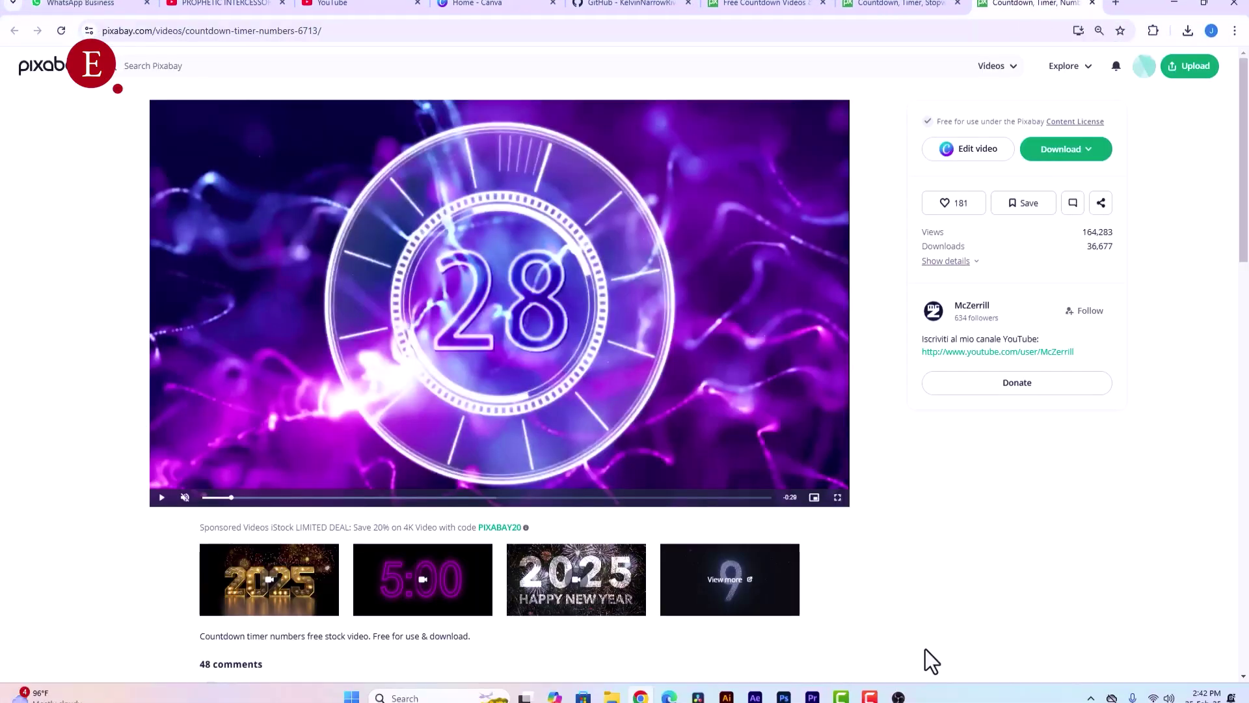
pyautogui.click(899, 697)
pyautogui.rightClick(646, 227)
# - Paste the Dock.html address as the Timewr Controller URL and apply the new dock
pyautogui.click(665, 312)
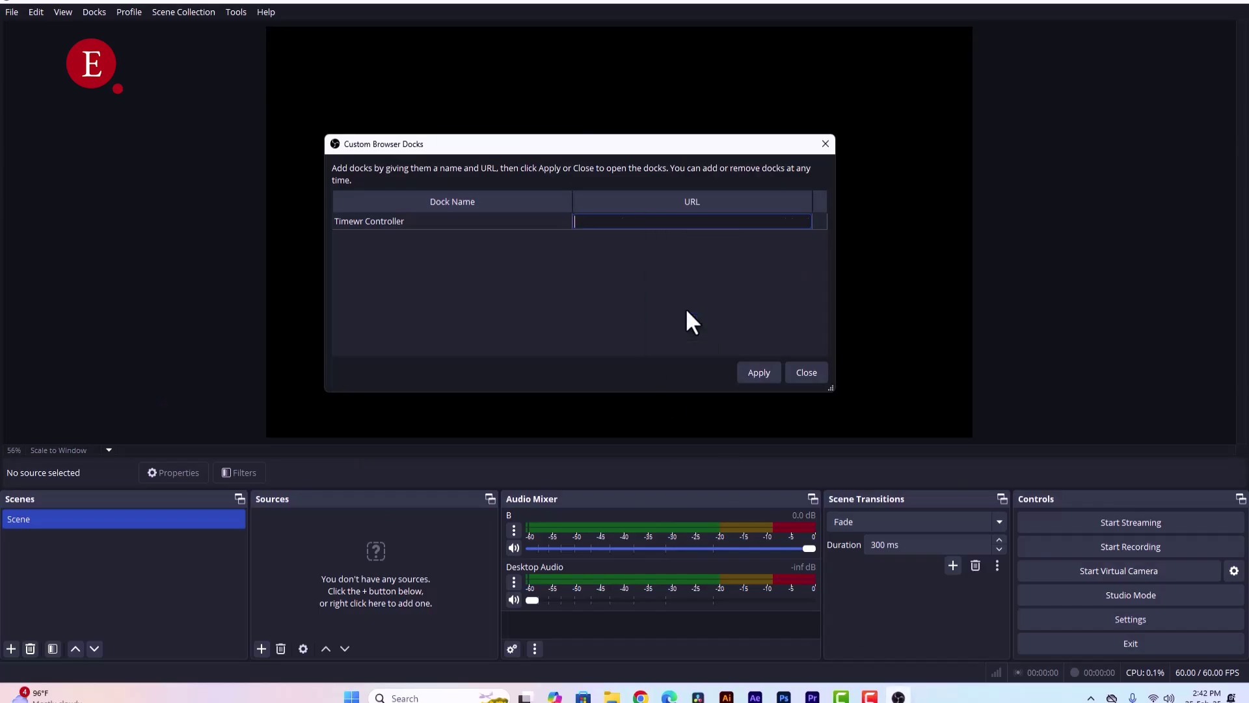
pyautogui.click(759, 374)
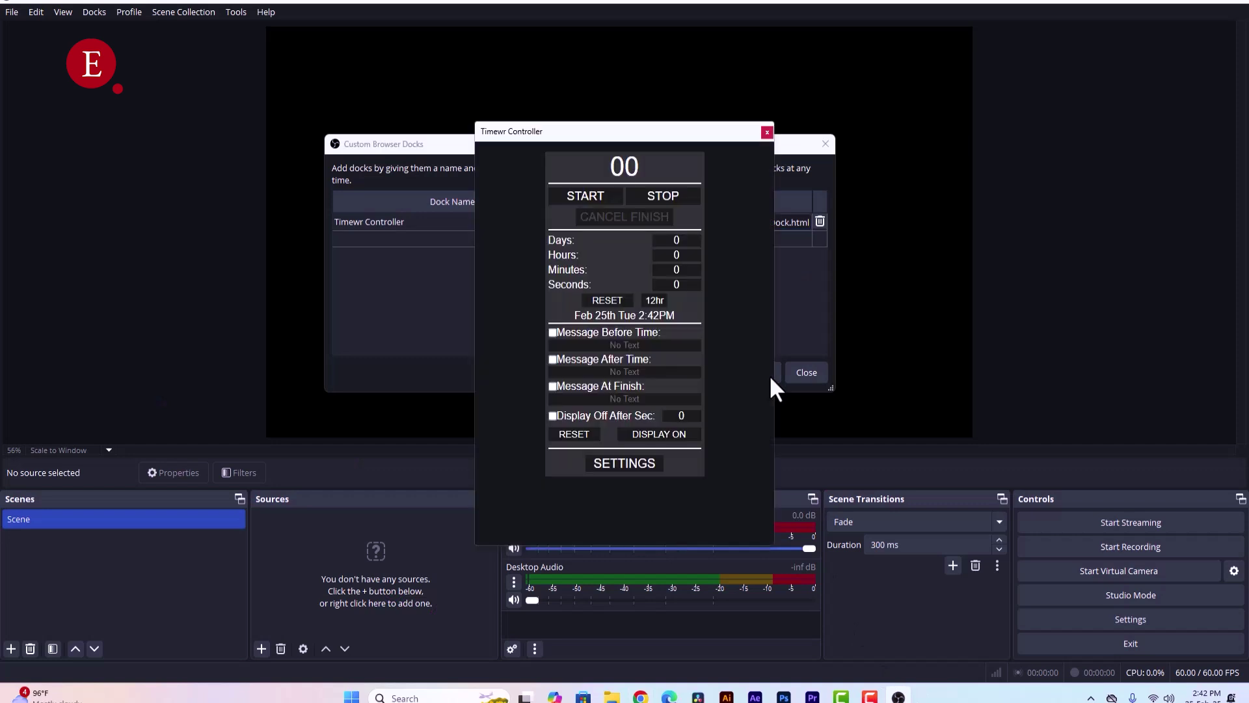
pyautogui.click(822, 371)
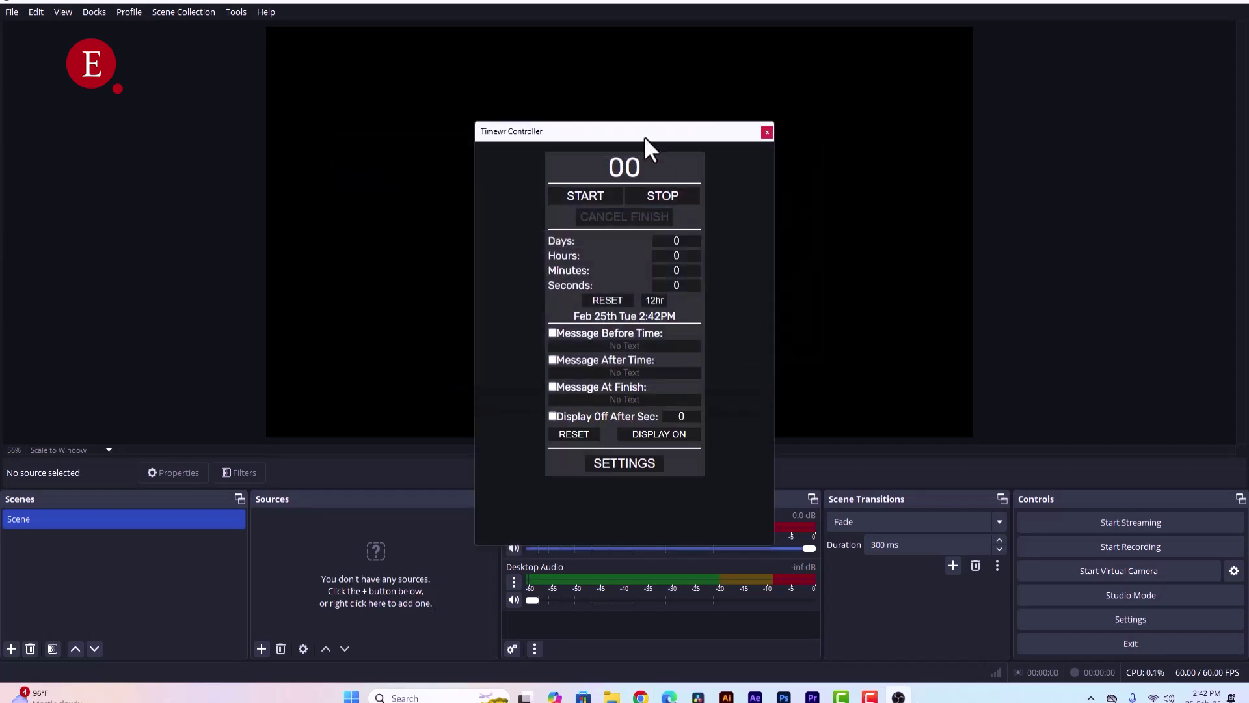
# - Resize the floating Timewr Controller panel and position it at the right side
pyautogui.moveTo(649, 138); pyautogui.dragTo(1060, 172)
pyautogui.moveTo(894, 571); pyautogui.dragTo(1031, 503)
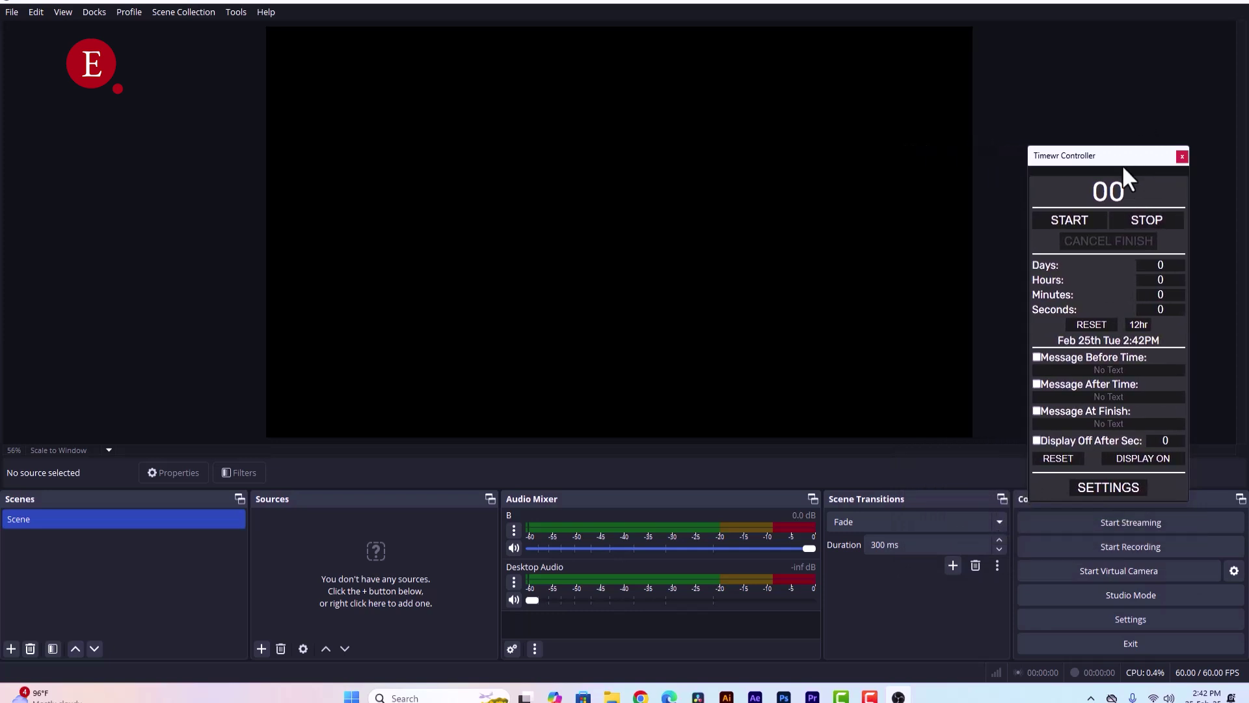
pyautogui.moveTo(1122, 166); pyautogui.dragTo(1146, 80)
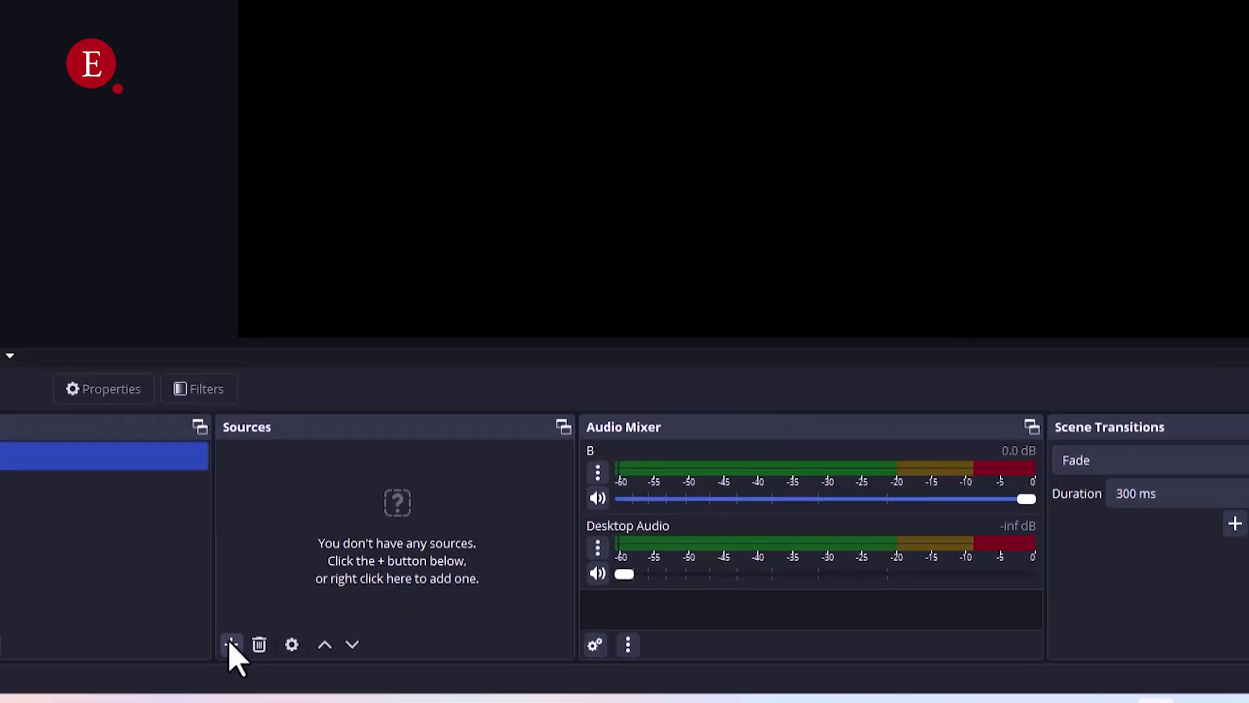
# - Add a Browser source called 'Countdown Timer' and delete its default URL text
pyautogui.click(261, 649)
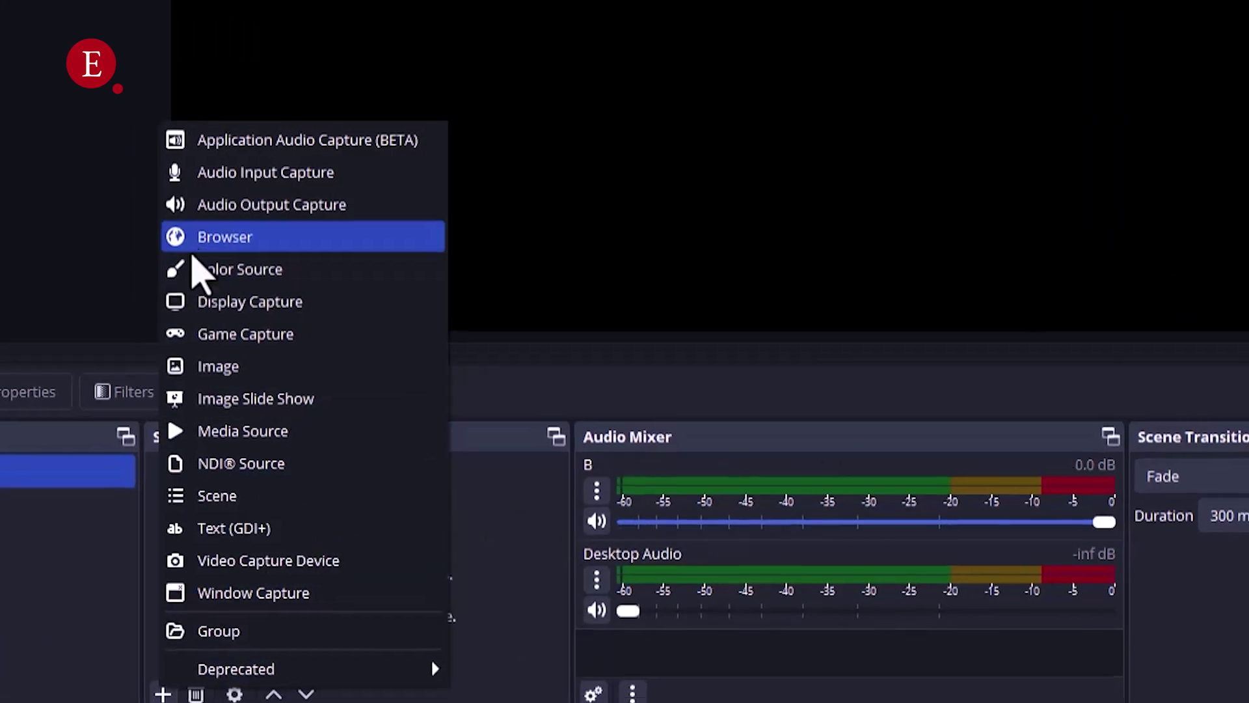
pyautogui.click(208, 237)
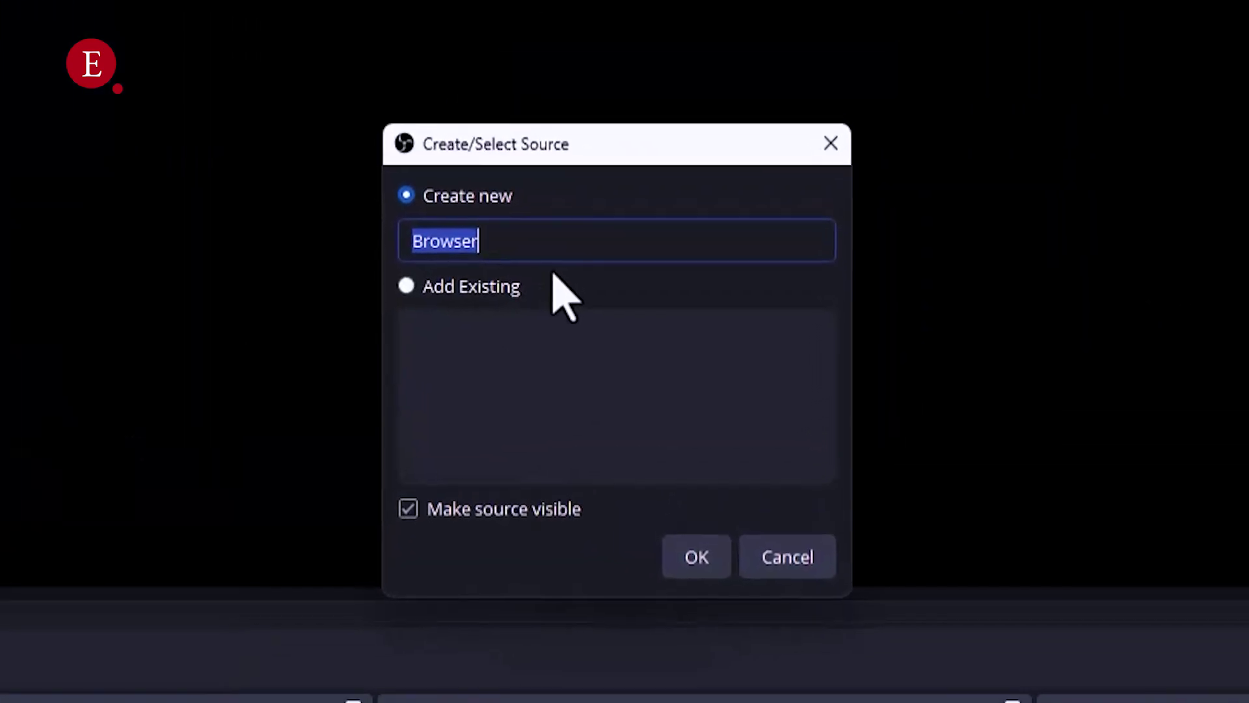
pyautogui.write('Cou')
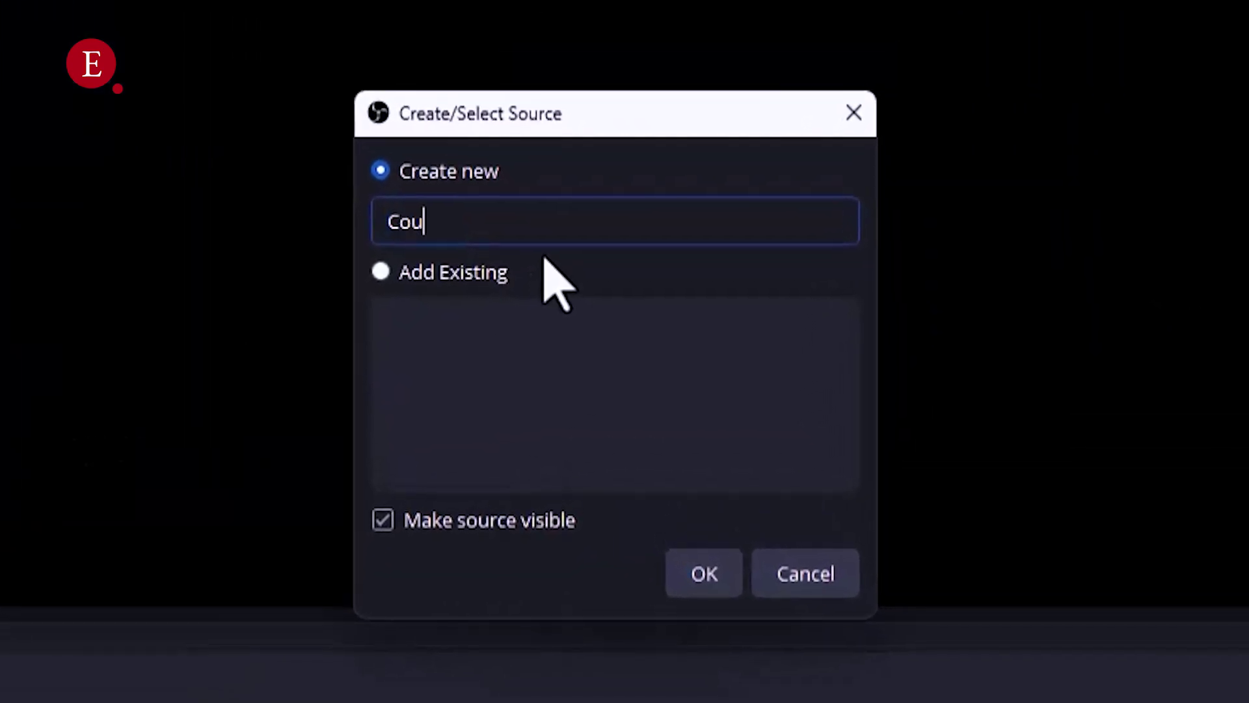
pyautogui.write('ndo')
pyautogui.press('BackSpace')
pyautogui.press('BackSpace')
pyautogui.write('tdown ')
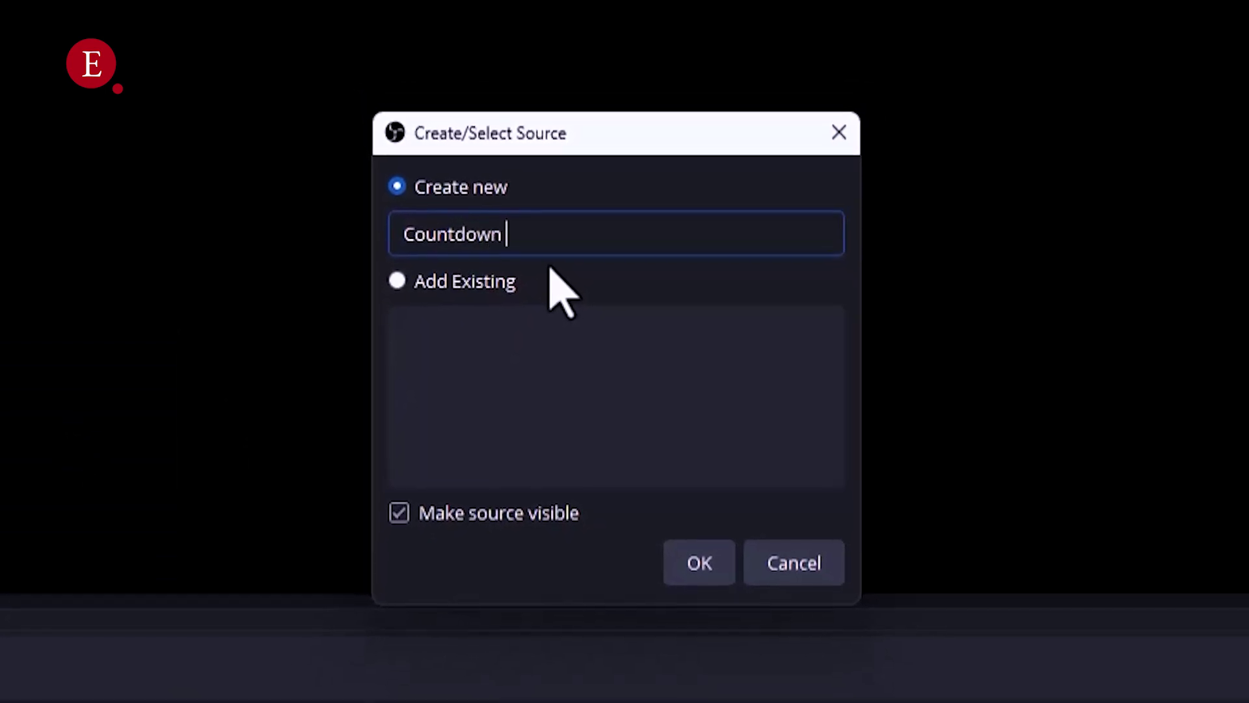
pyautogui.write('Timer')
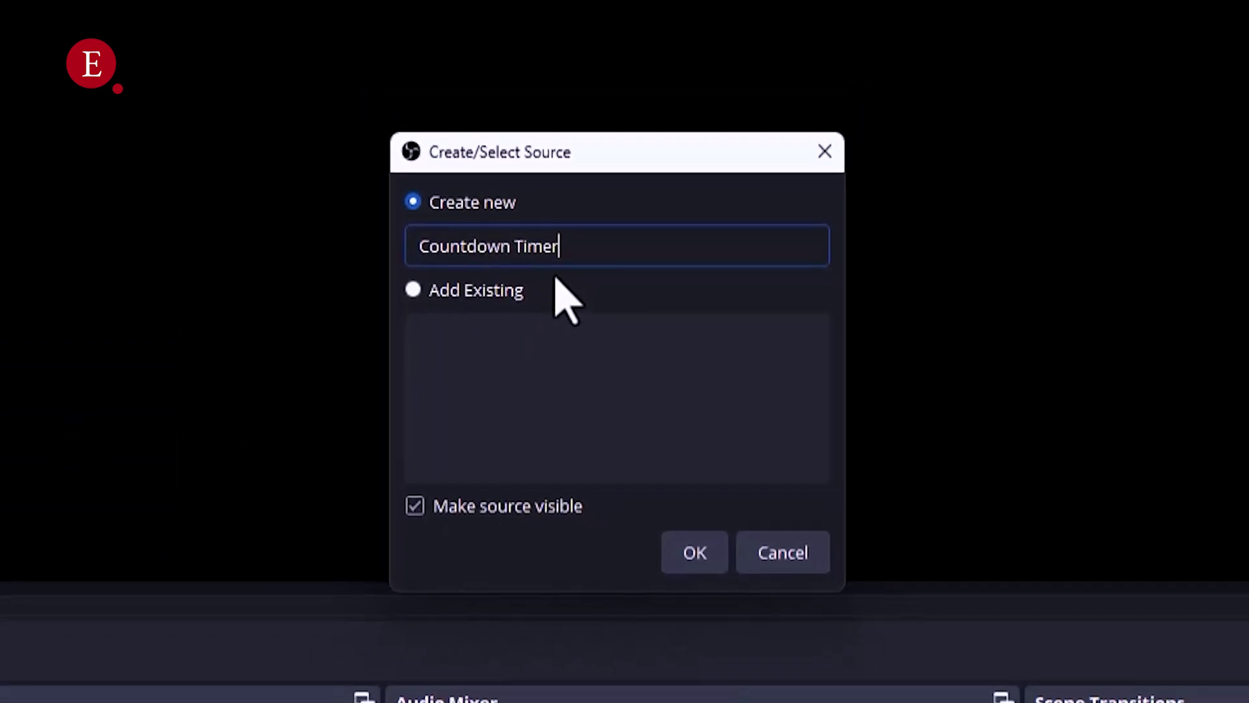
pyautogui.click(706, 557)
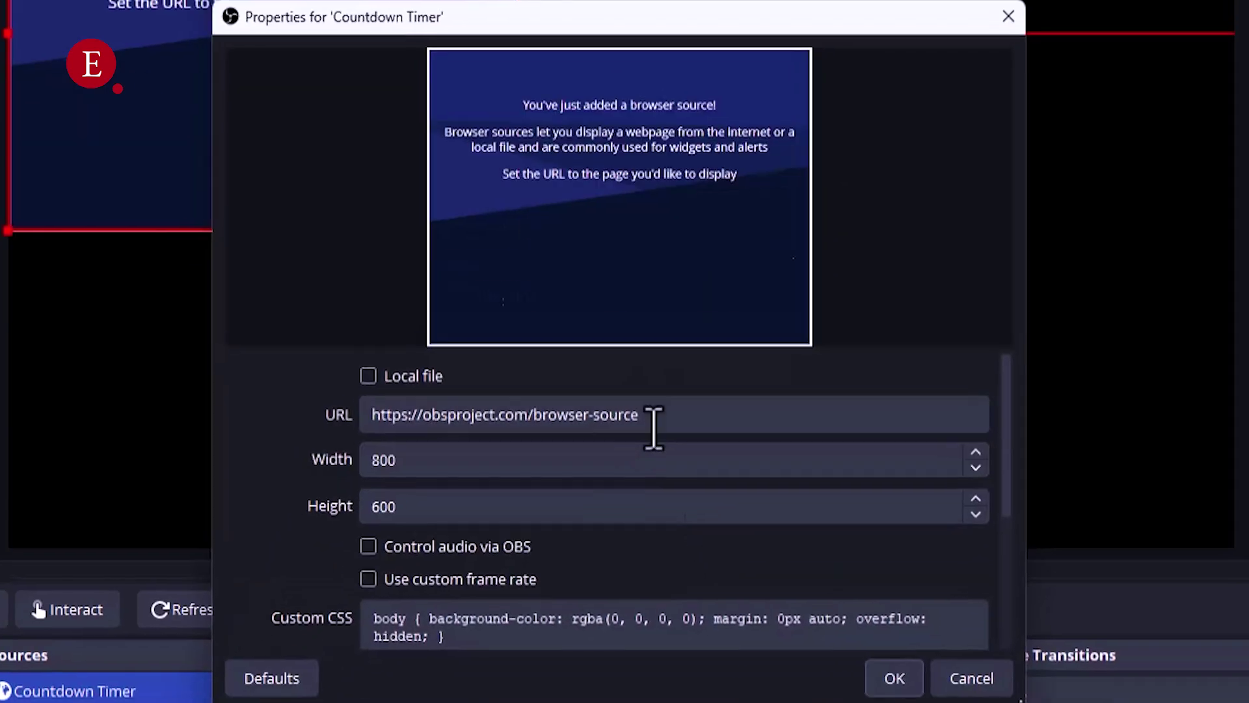
pyautogui.moveTo(653, 423); pyautogui.dragTo(371, 416)
pyautogui.press('BackSpace')
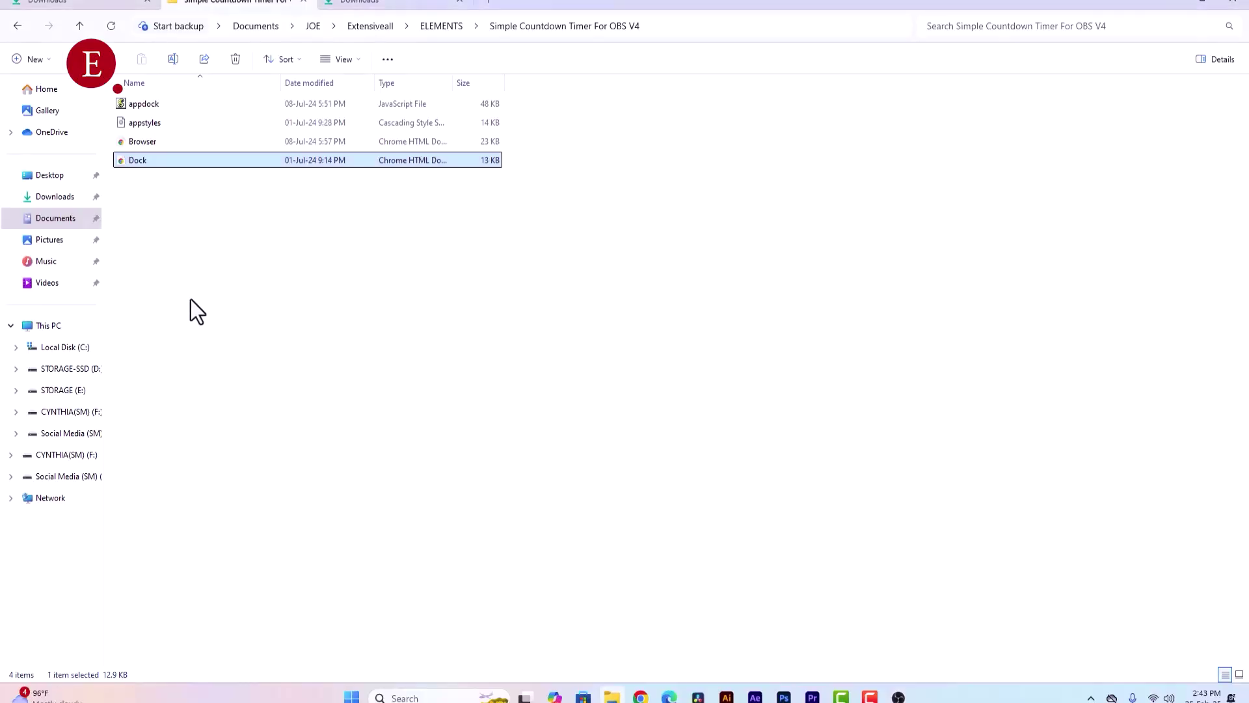
# - Select the Browser.html file in the Simple Countdown Timer For OBS V4 folder
pyautogui.click(186, 143)
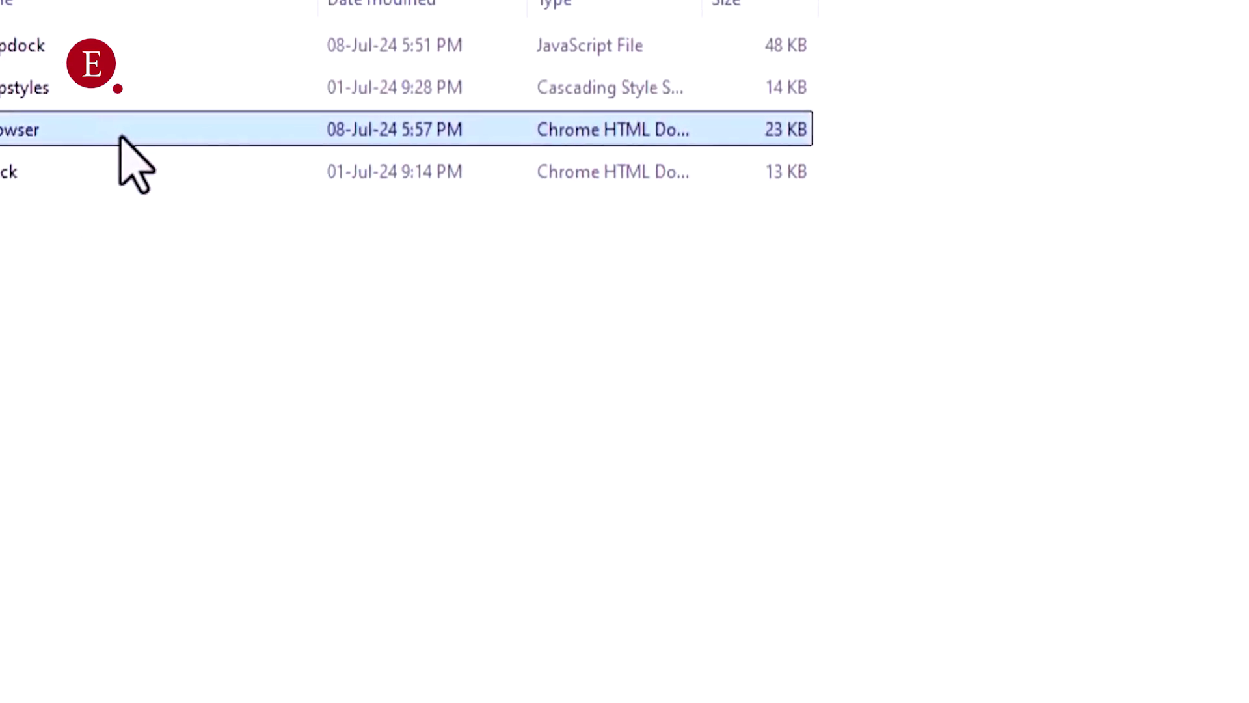
pyautogui.rightClick(125, 139)
pyautogui.press('Escape')
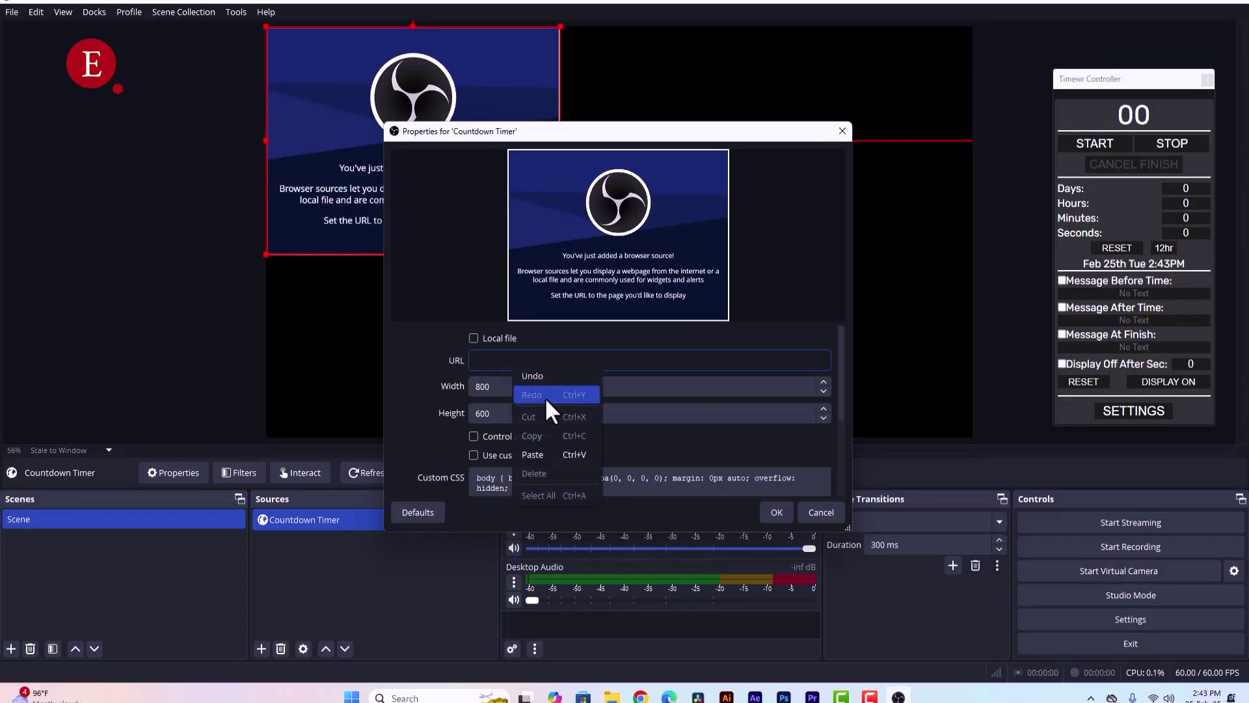
# - Set the Countdown Timer source URL to the Browser.html path with width 1920
pyautogui.click(556, 454)
pyautogui.moveTo(558, 136); pyautogui.dragTo(552, 194)
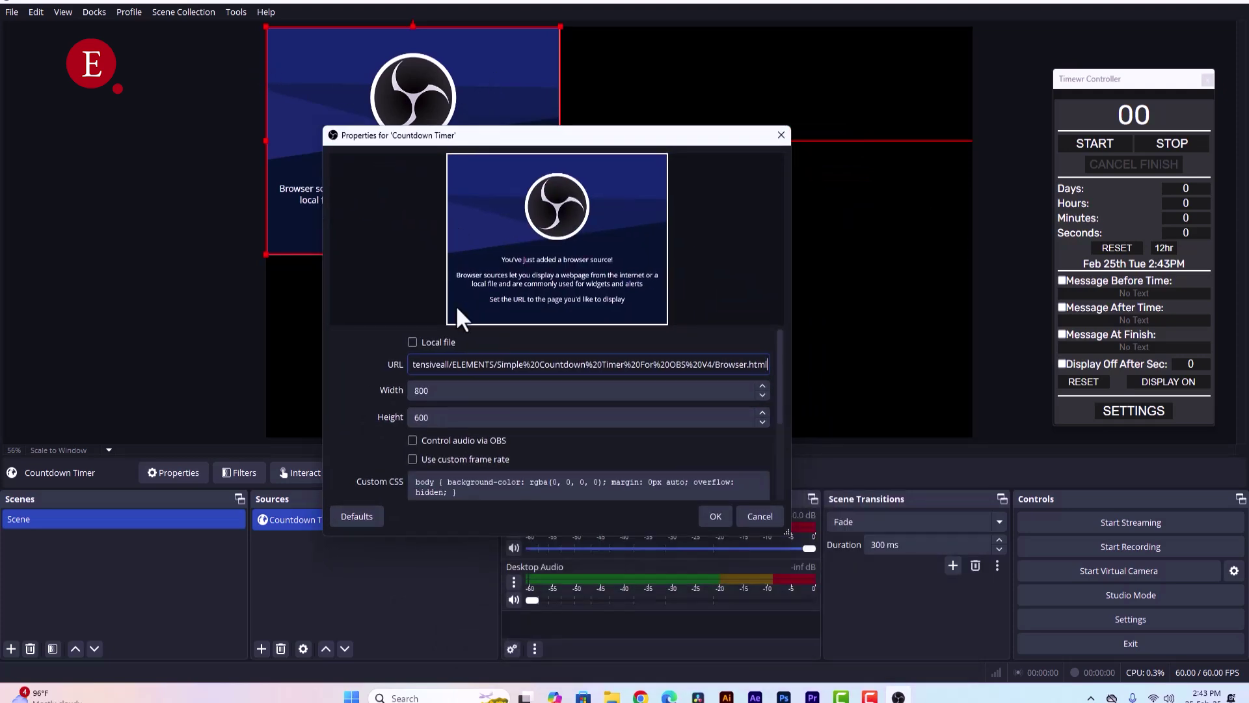
pyautogui.doubleClick(458, 391)
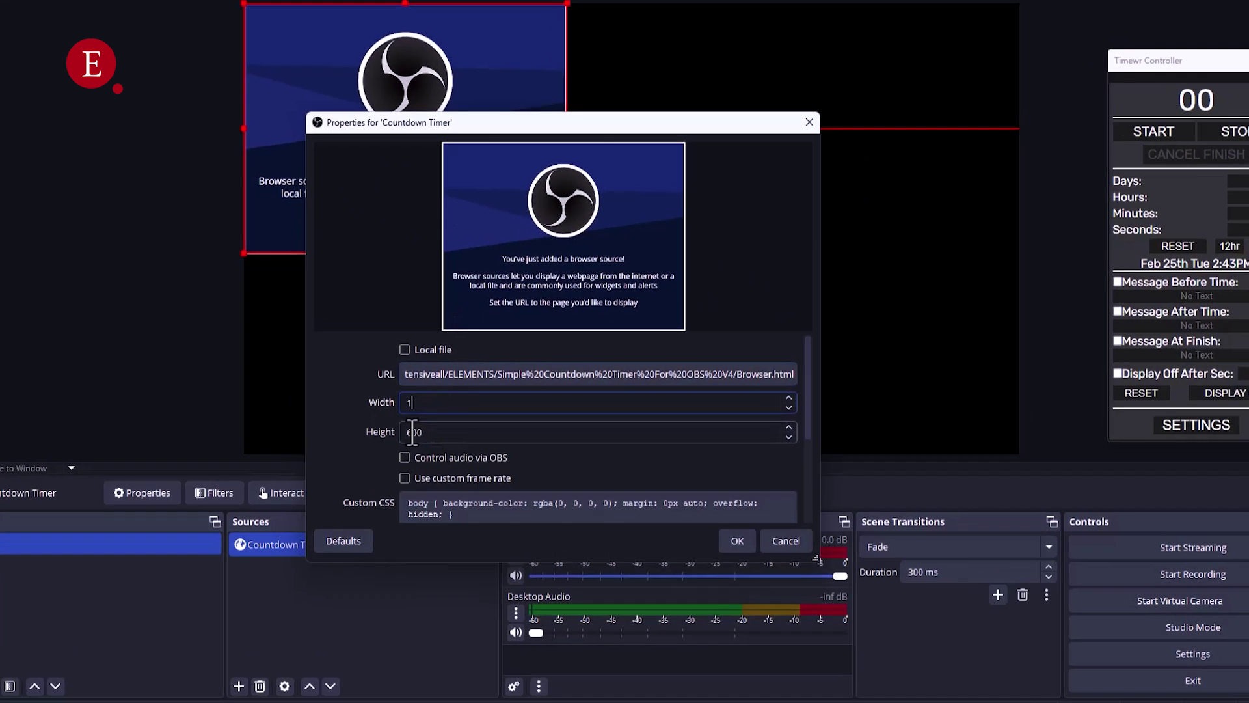
pyautogui.write('1920')
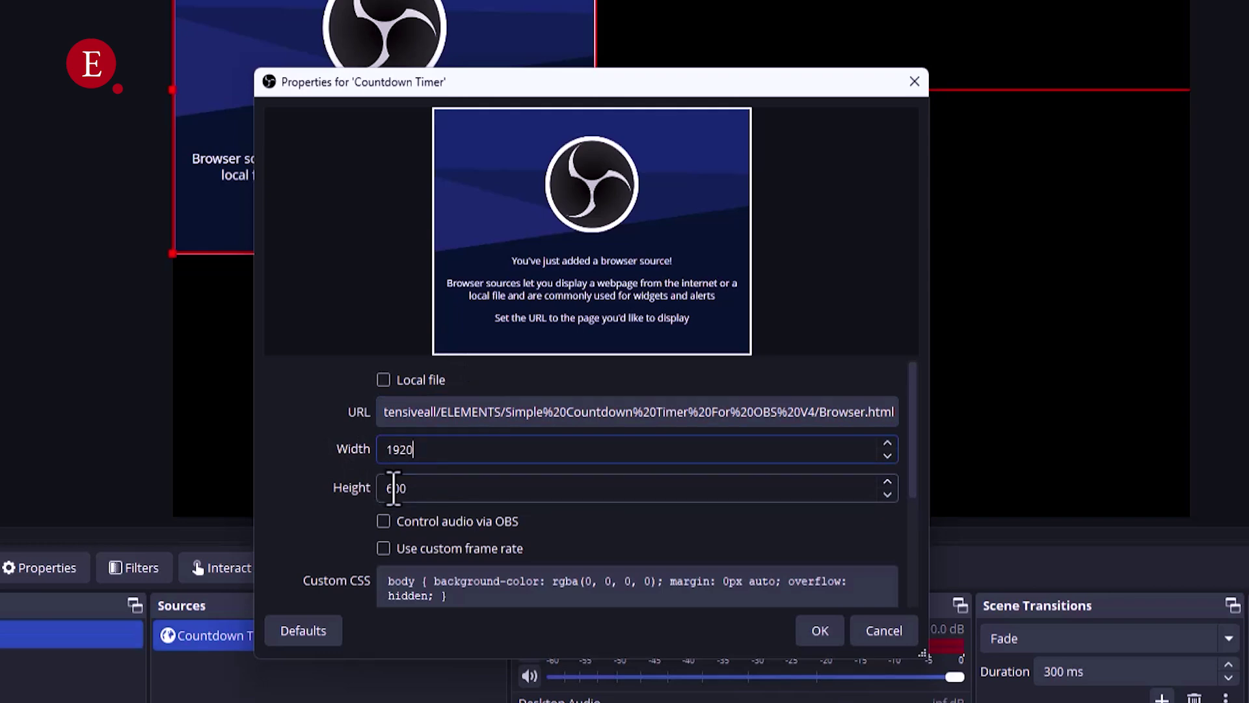
pyautogui.doubleClick(394, 488)
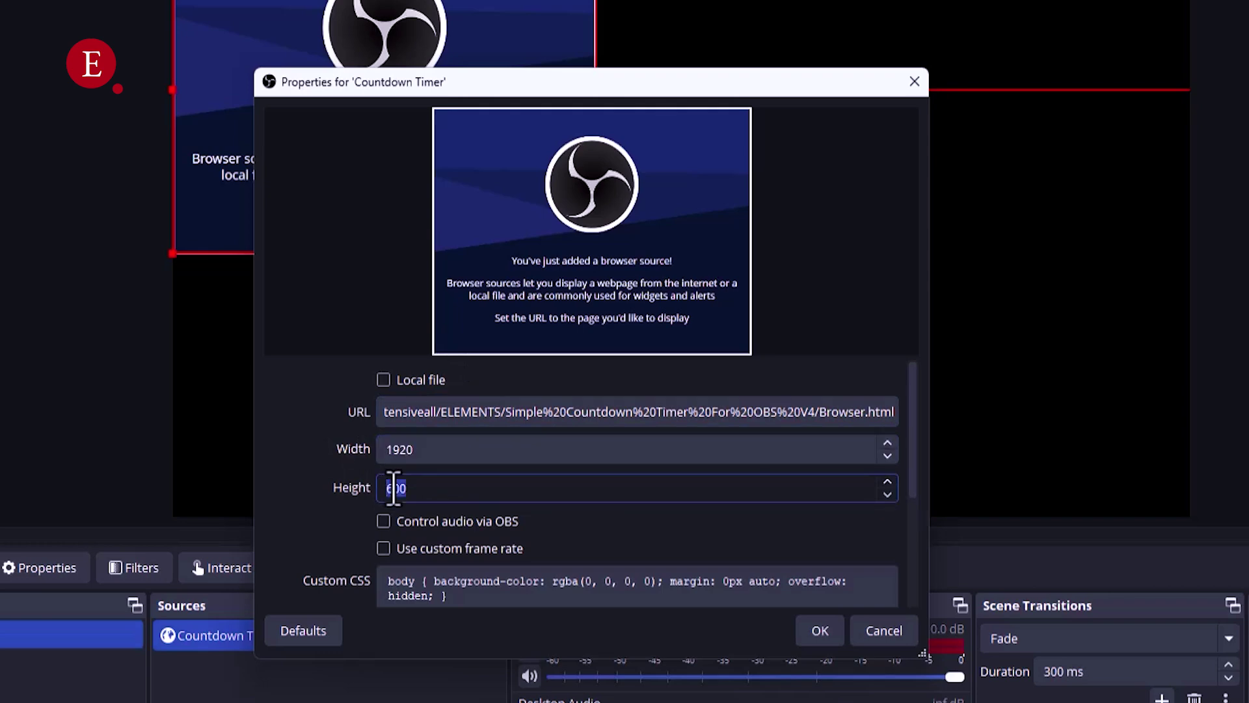
pyautogui.scroll(-5, 518, 552)
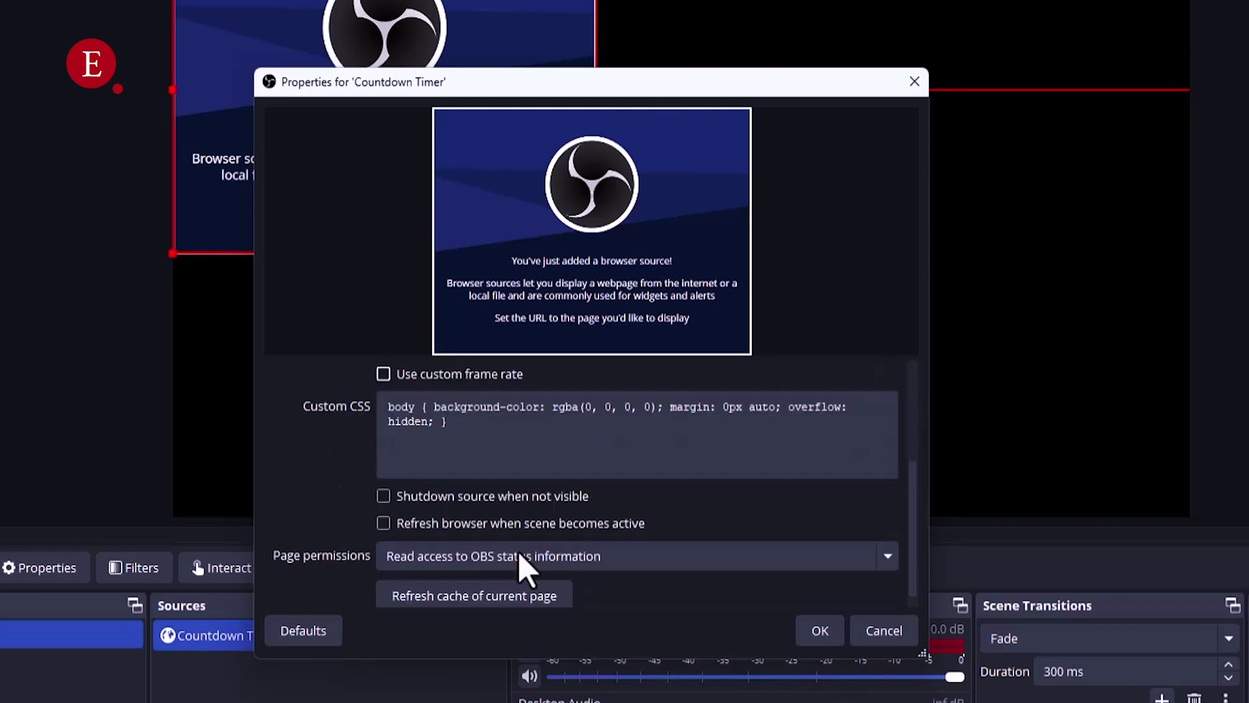
pyautogui.click(817, 630)
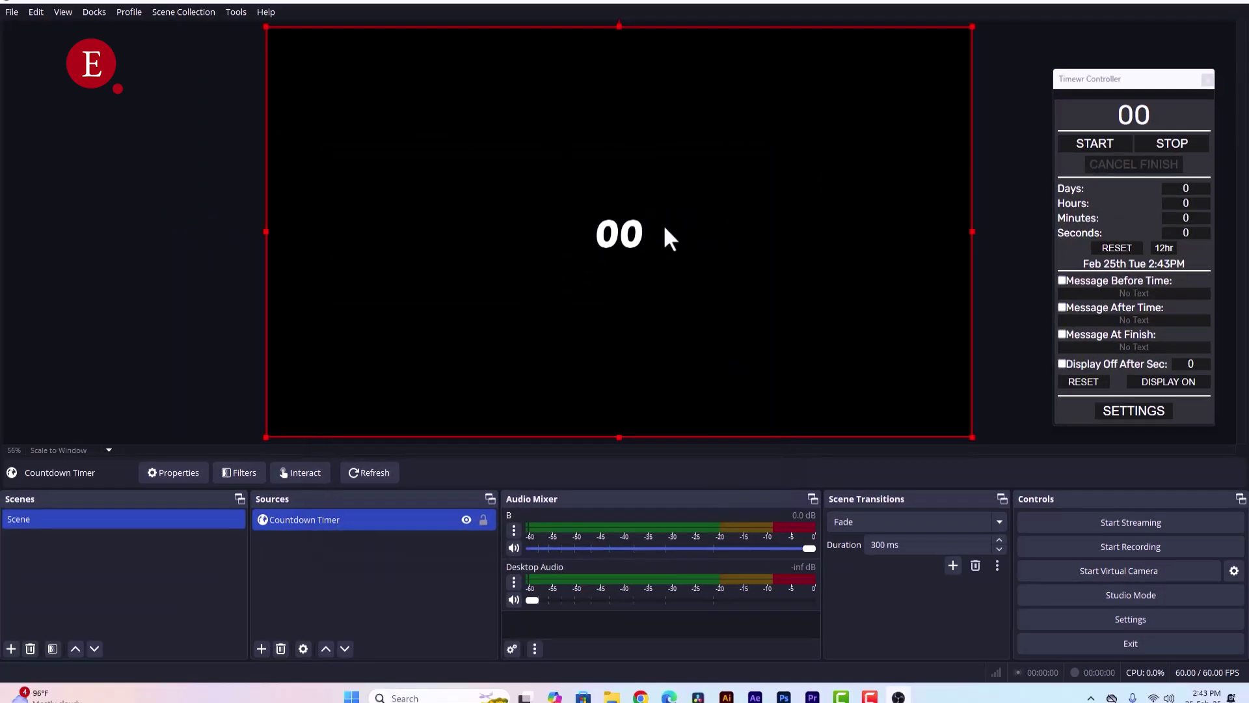
# - Dock and re-float the Timewr Controller window, nudging it slightly left
pyautogui.doubleClick(1146, 79)
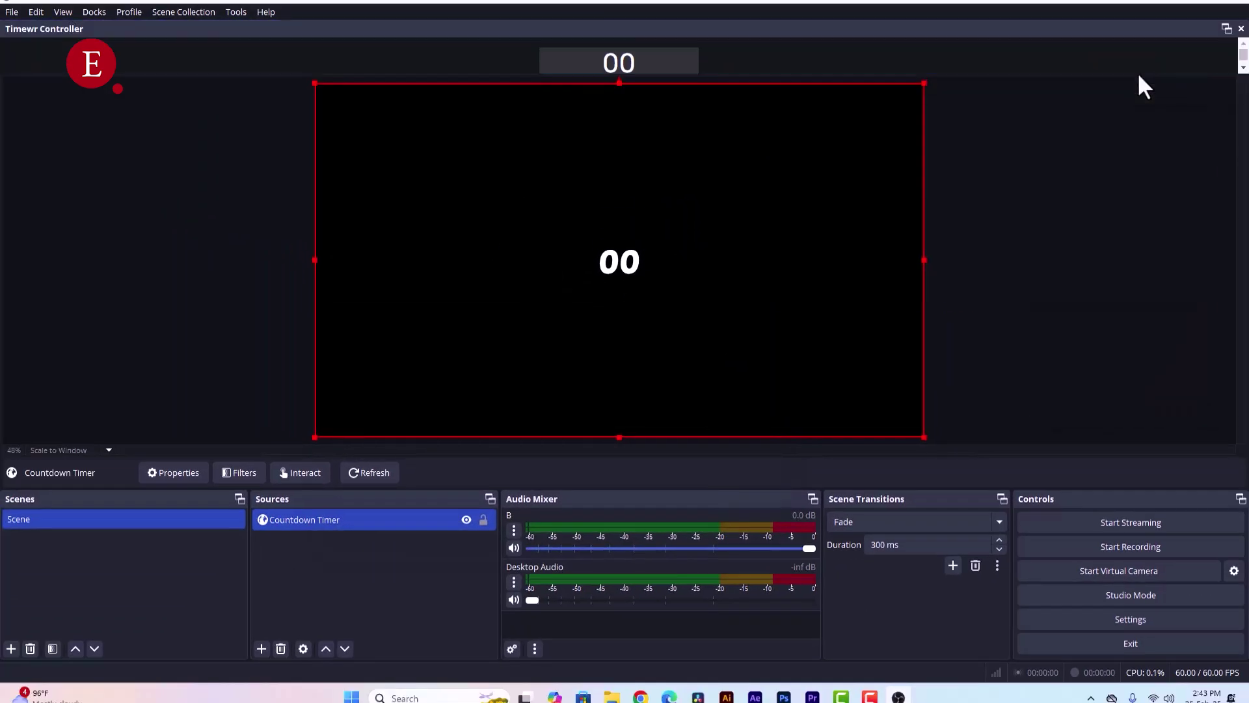
pyautogui.click(1226, 29)
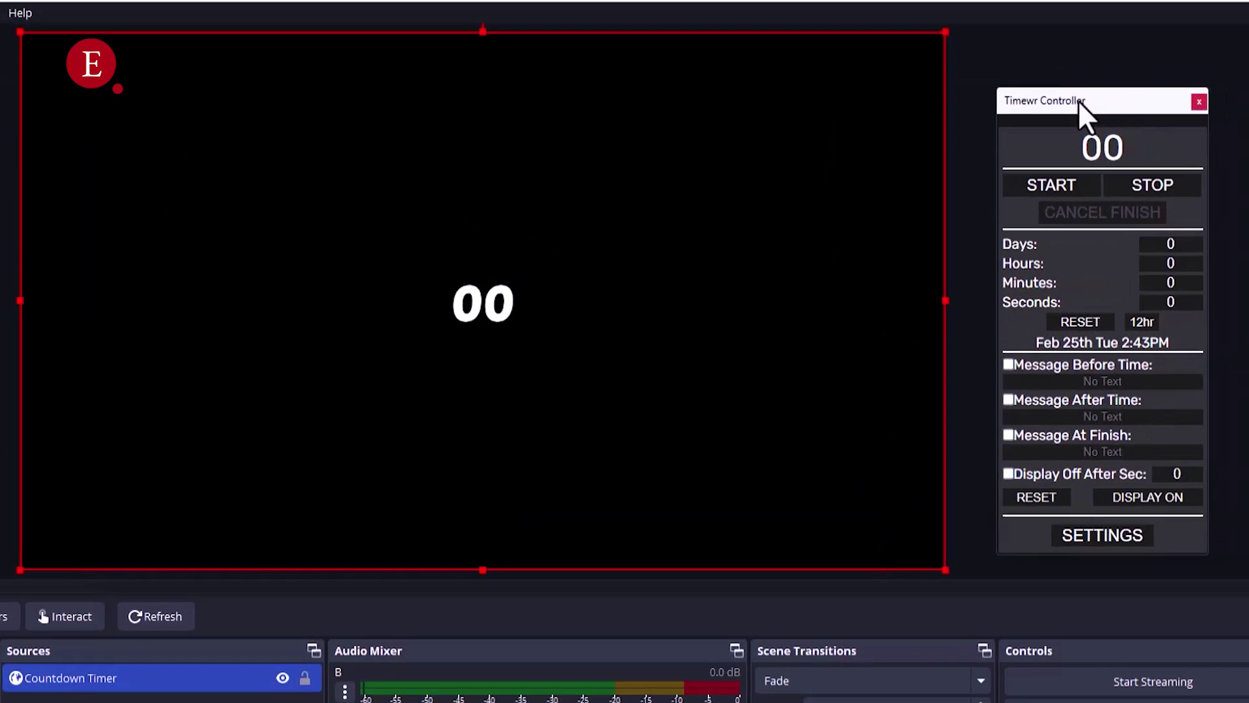
pyautogui.moveTo(1079, 100); pyautogui.dragTo(1075, 101)
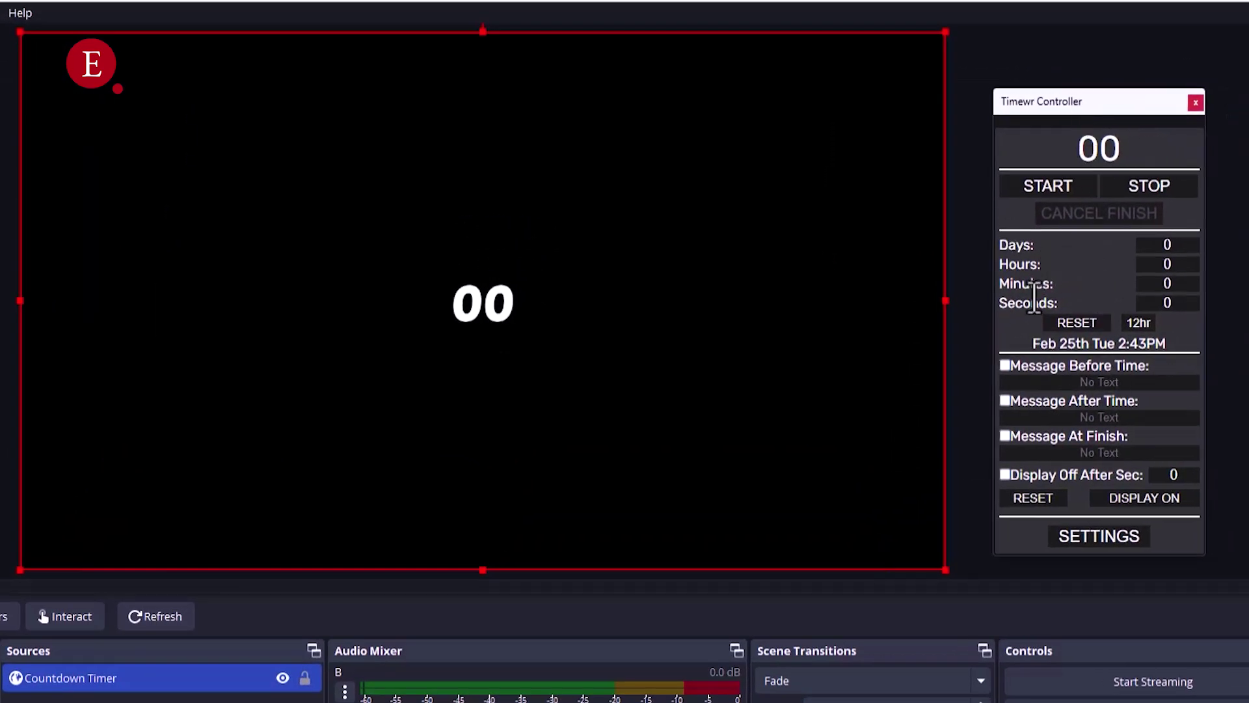
# - Set the Timewr Controller to 0 hours and 30 minutes for a 30:00 countdown
pyautogui.doubleClick(1177, 264)
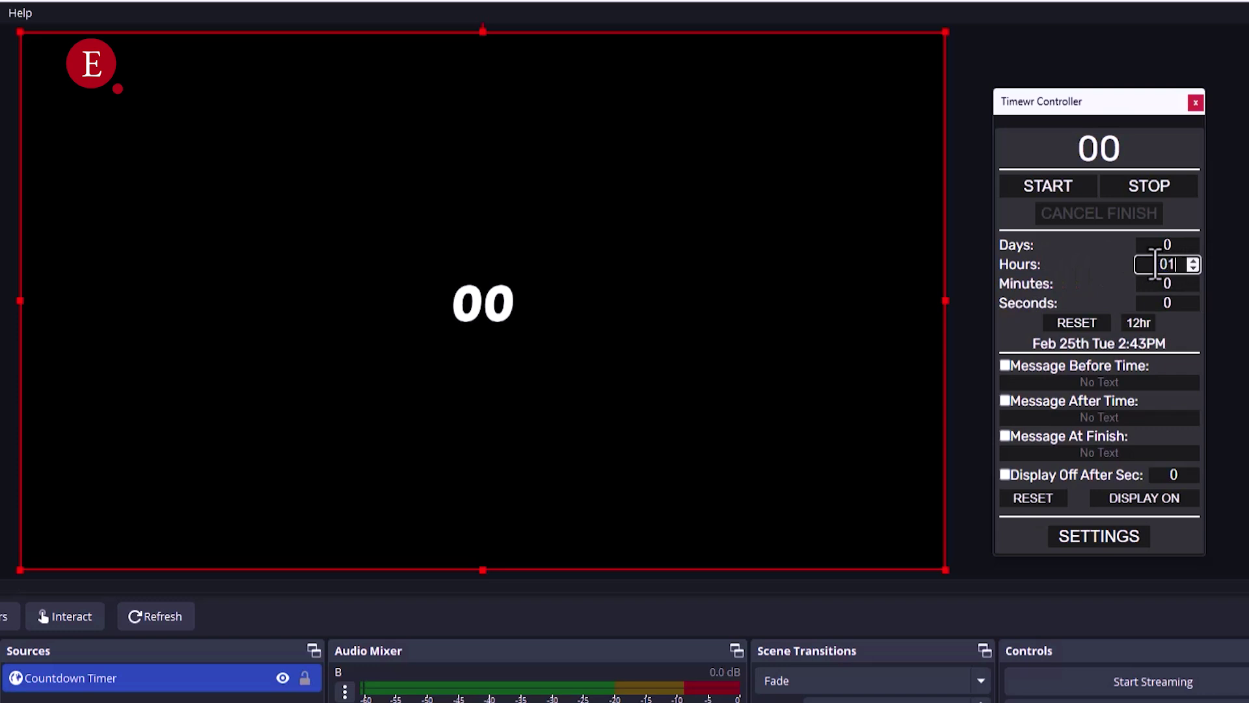
pyautogui.doubleClick(1147, 283)
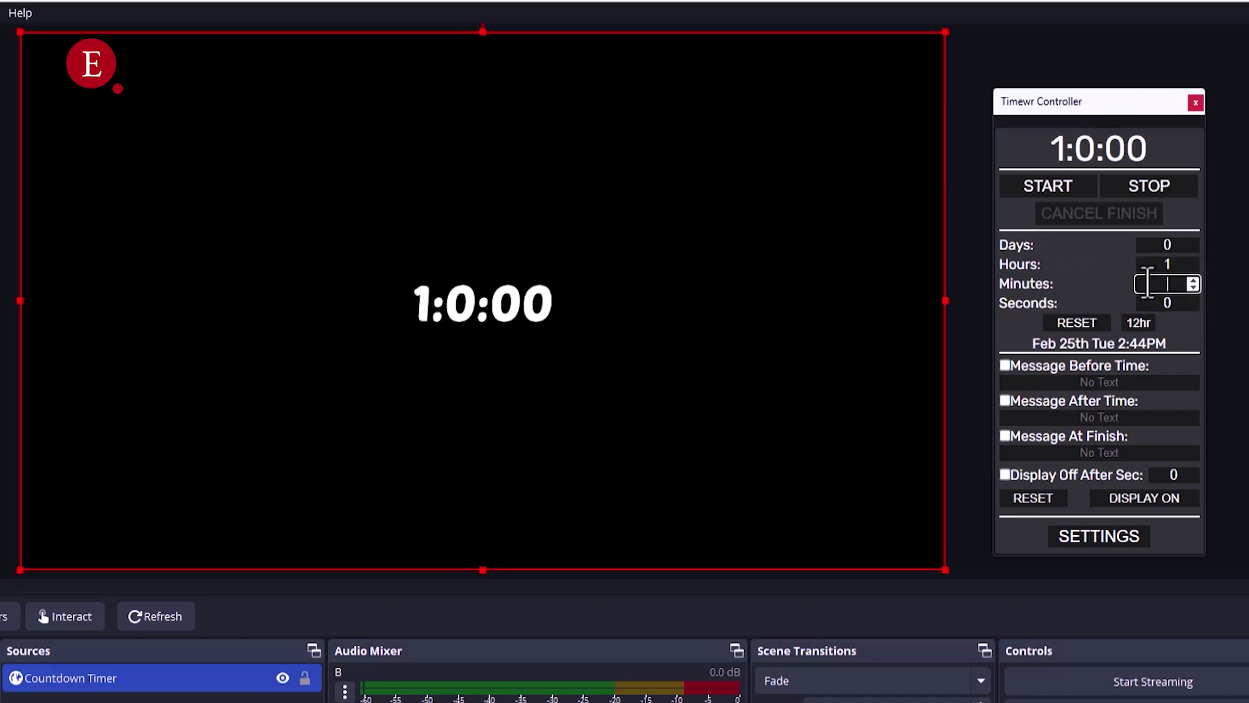
pyautogui.doubleClick(1150, 265)
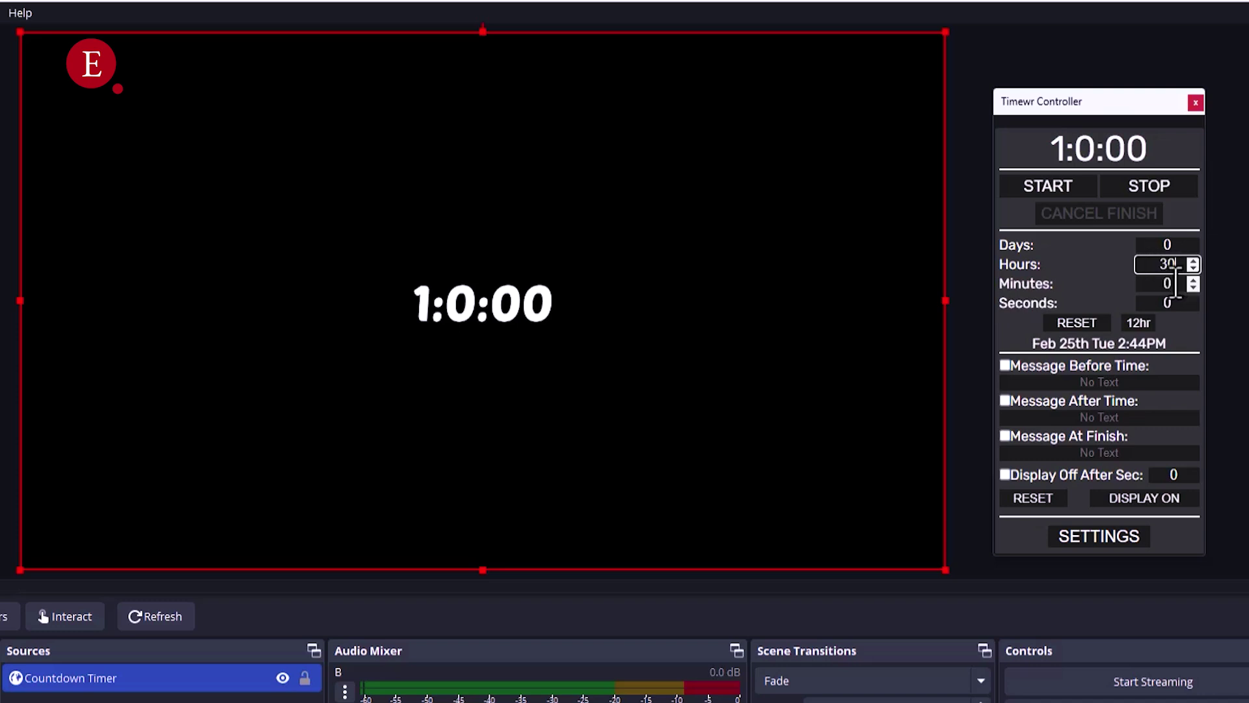
pyautogui.write('0')
pyautogui.click(1143, 283)
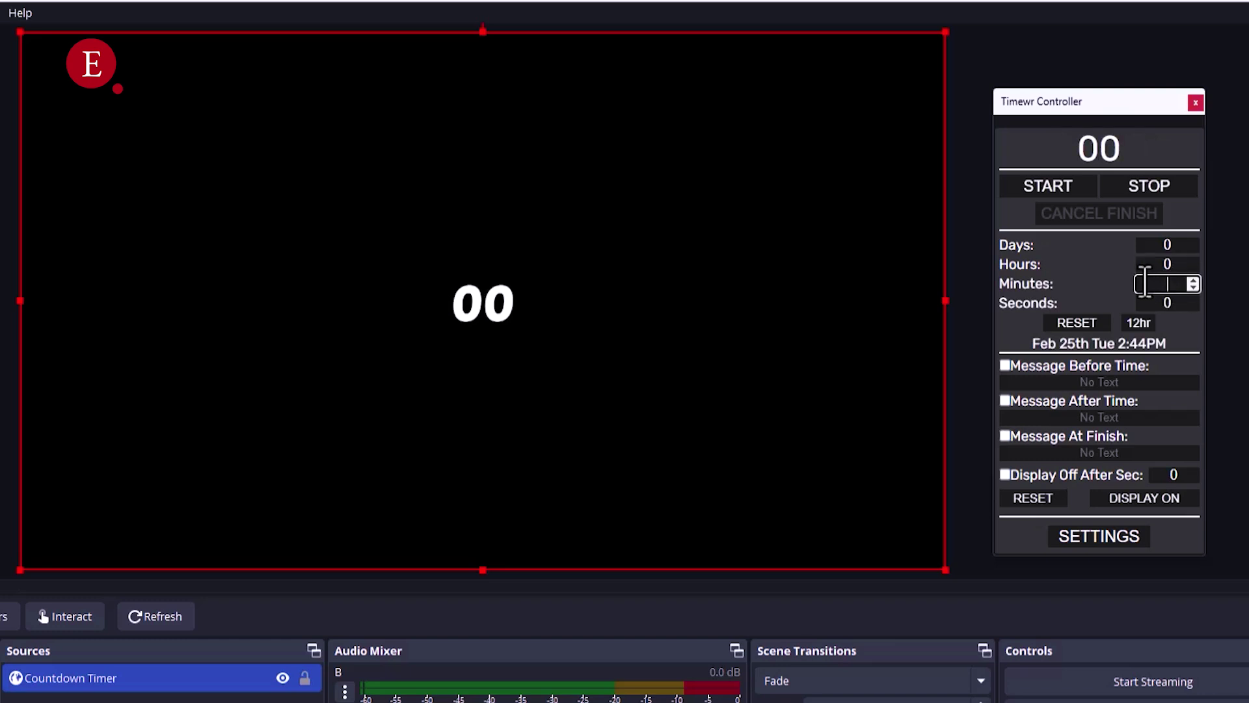
pyautogui.write('30')
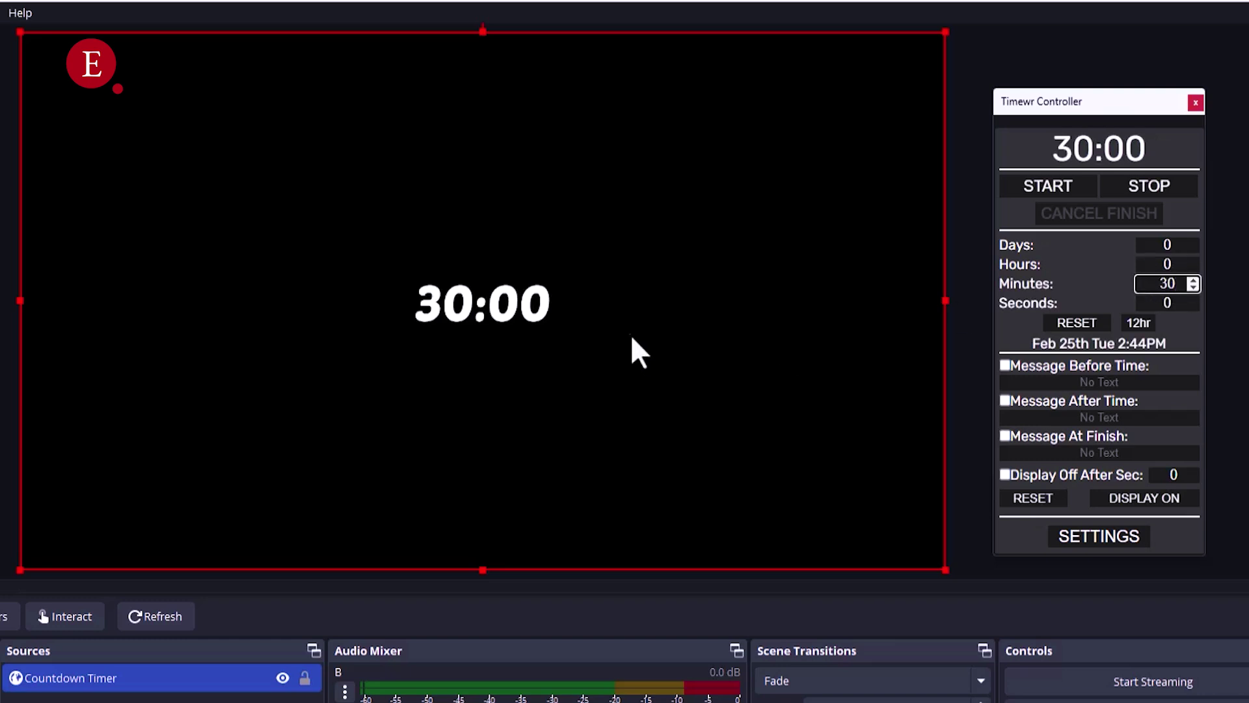
# - Add 'Live in' before and 'WAT' after the countdown time
pyautogui.click(1006, 365)
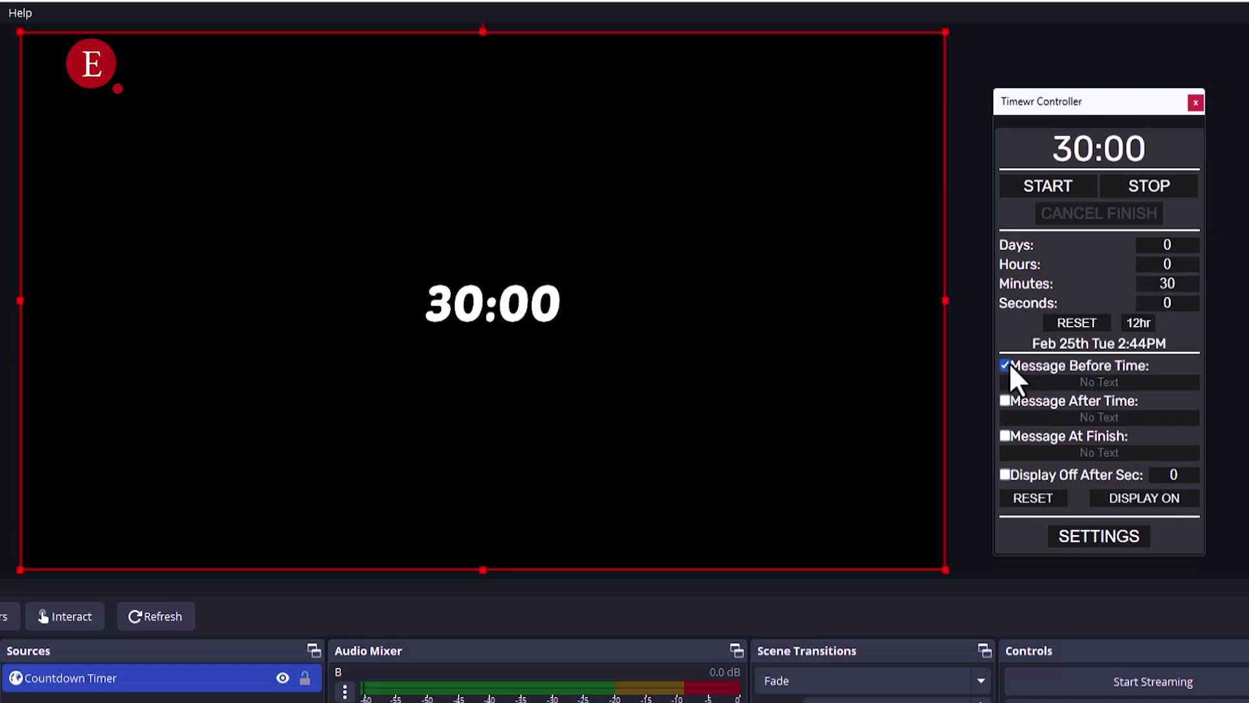
pyautogui.click(1067, 383)
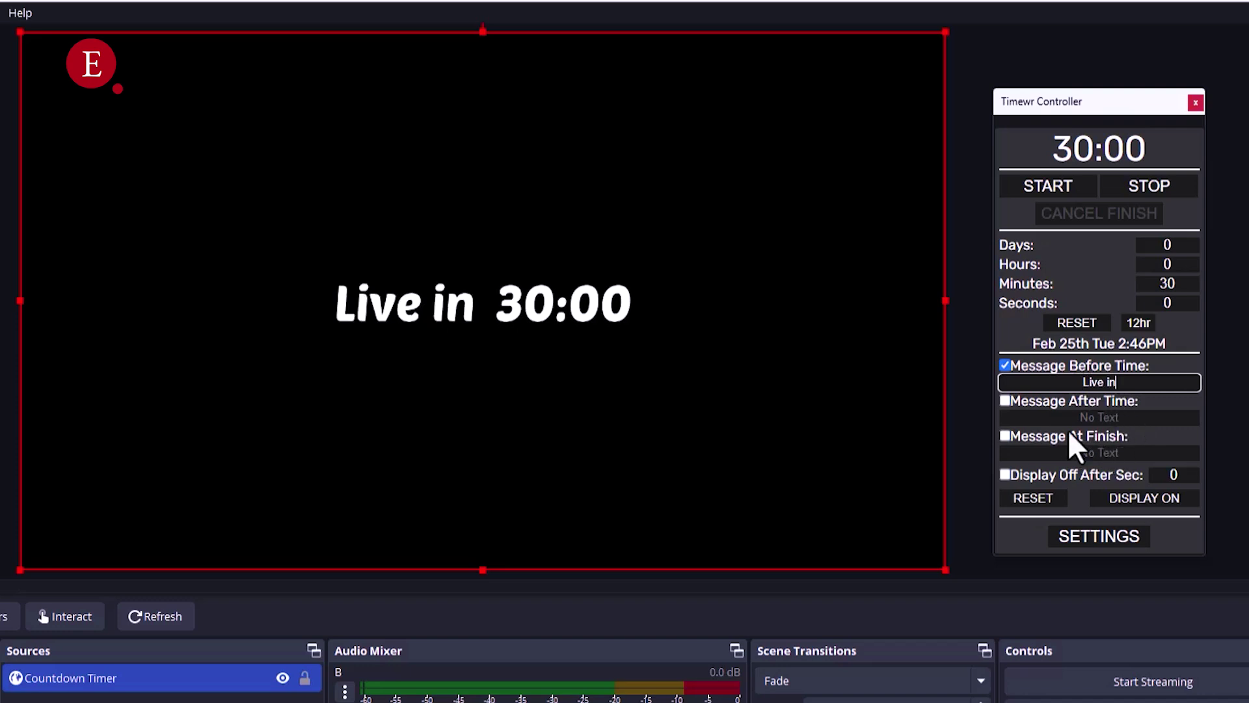
pyautogui.click(1006, 401)
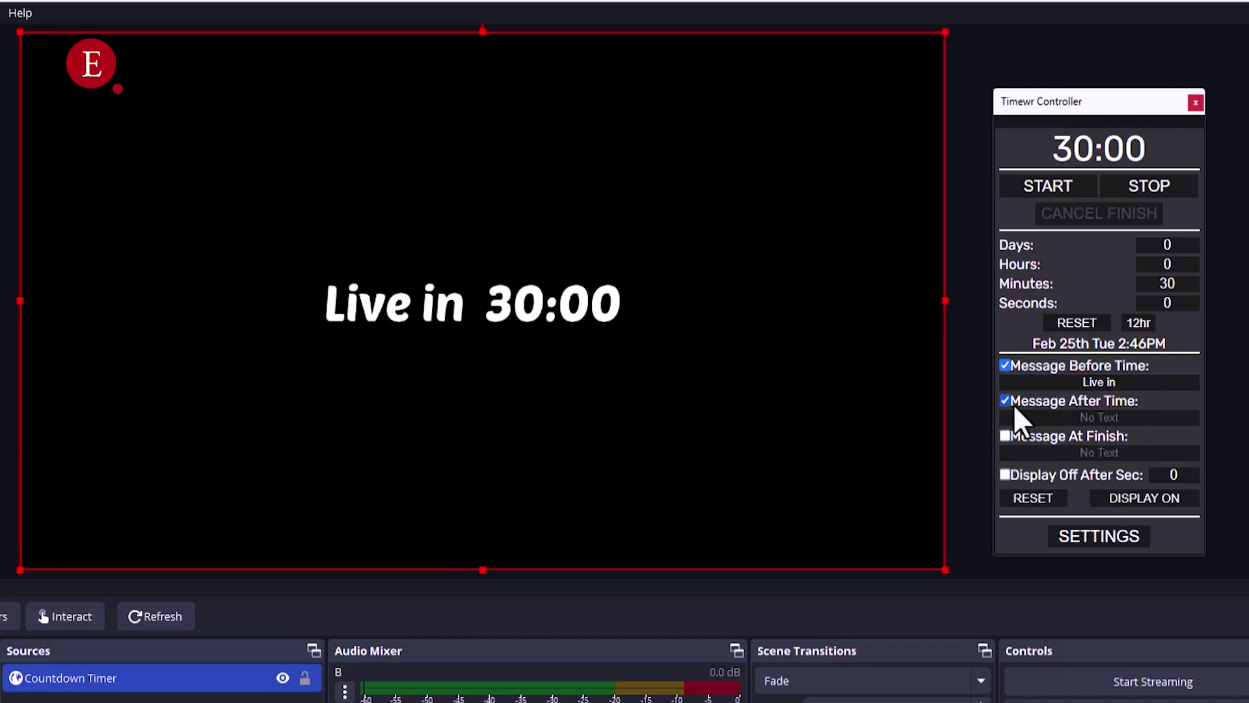
pyautogui.click(1047, 420)
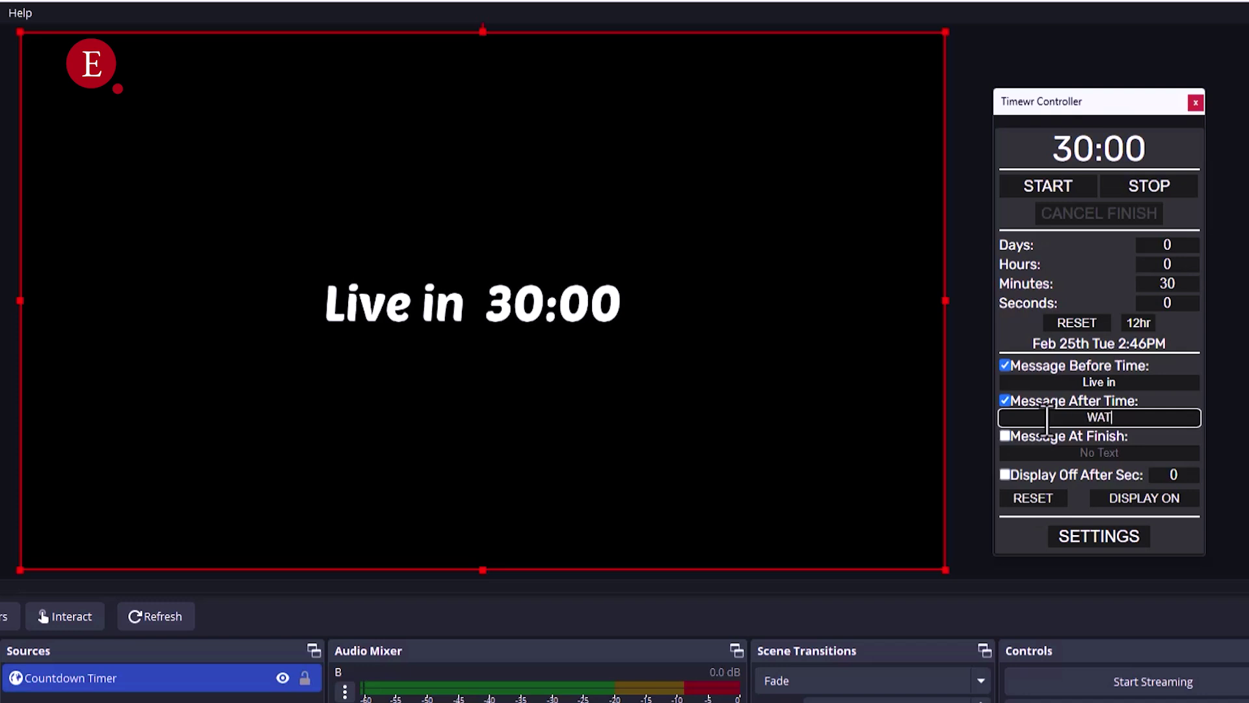
pyautogui.press('Return')
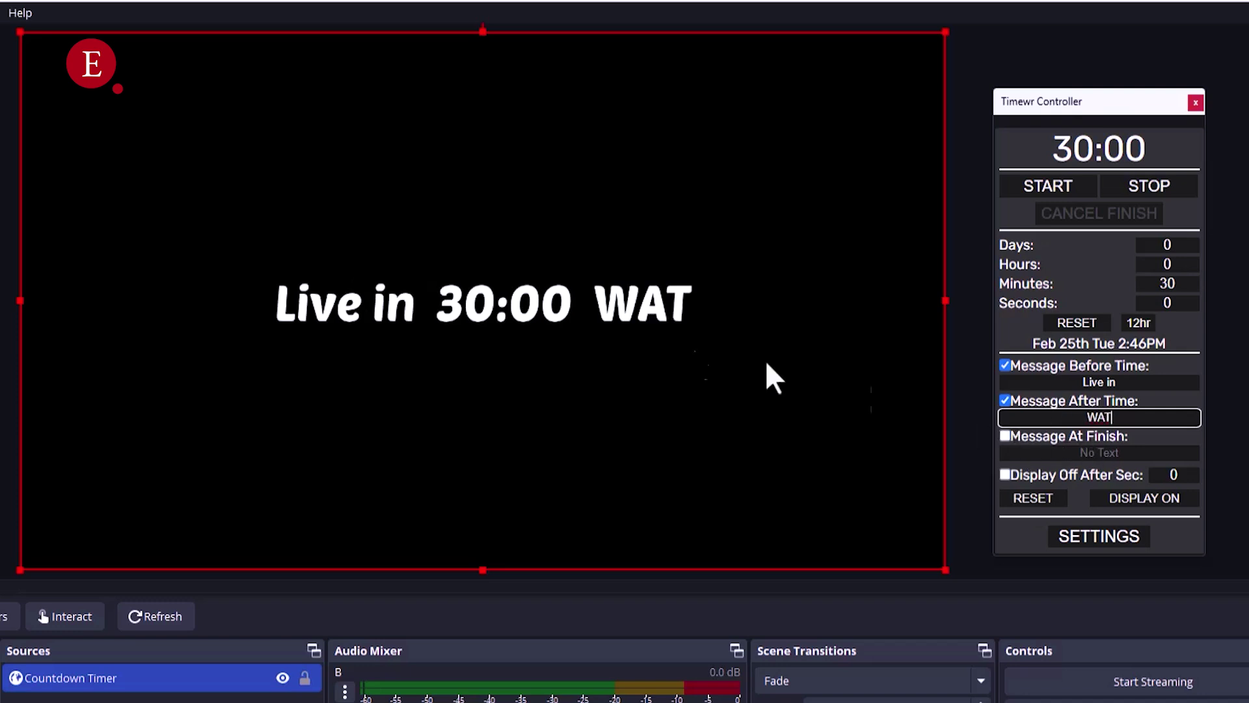
# - Set 'Starting now...' as the finish message, then go to the timer's font settings
pyautogui.click(1005, 437)
pyautogui.click(1091, 454)
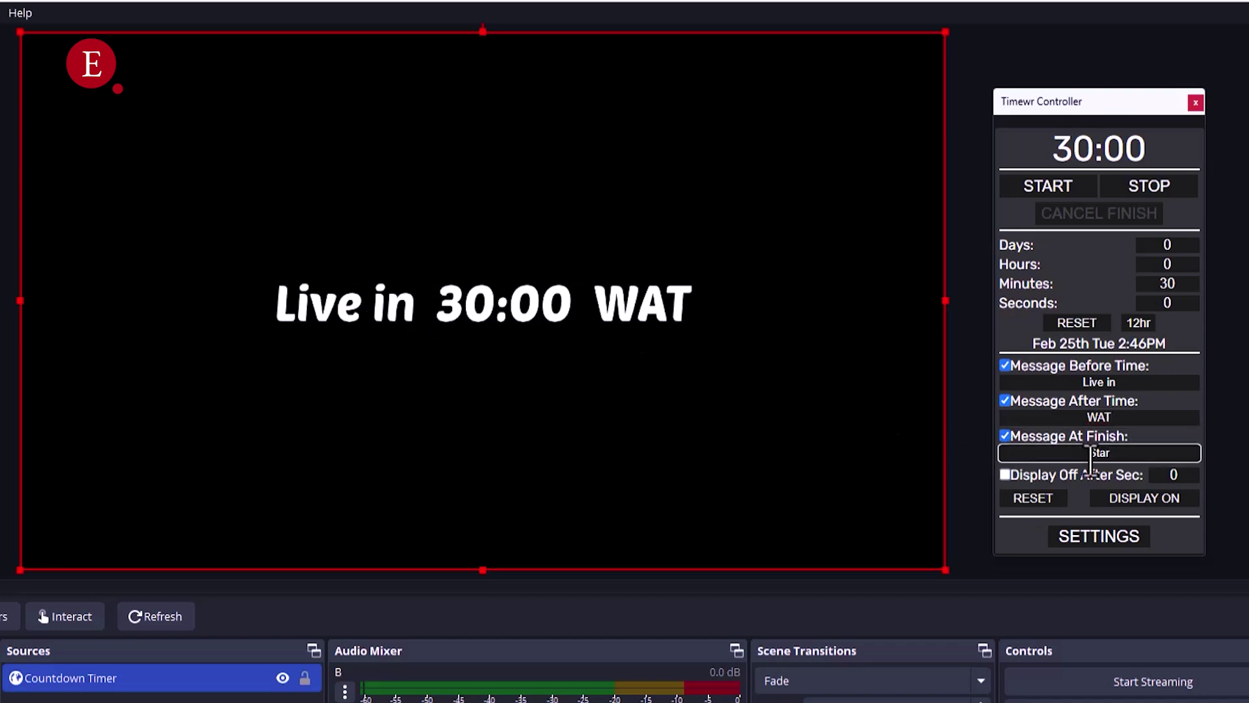
pyautogui.write('Starting now...')
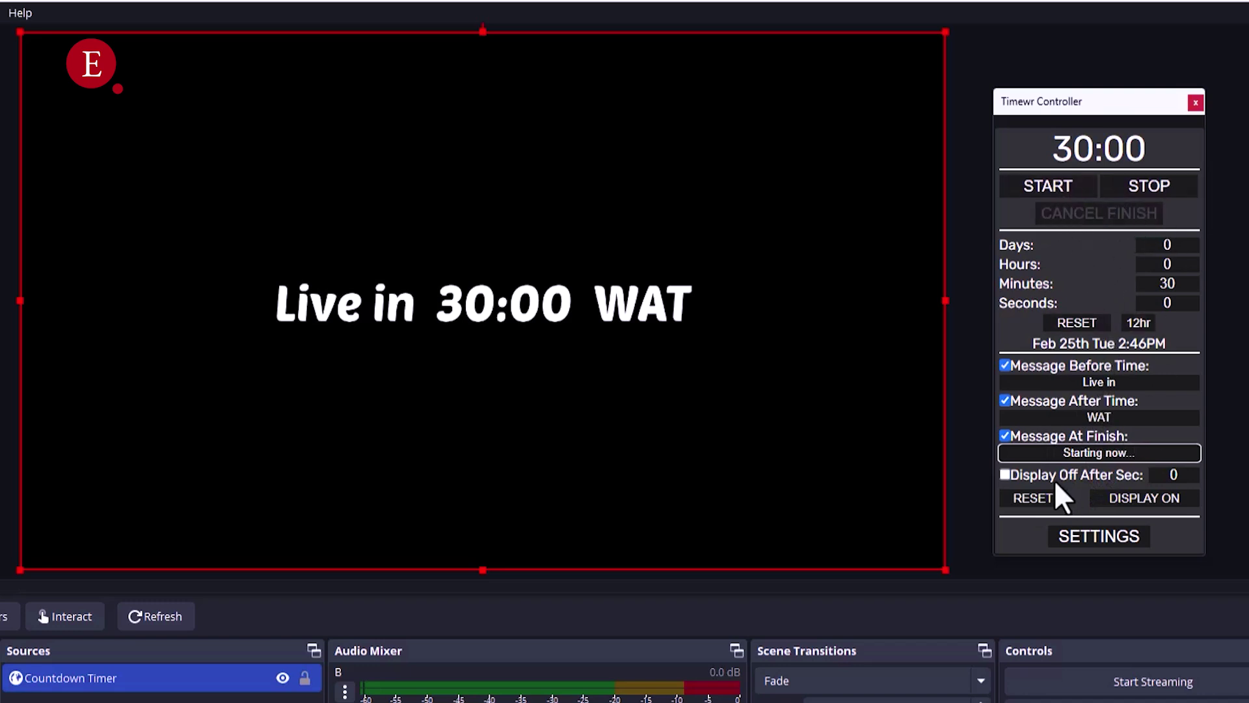
pyautogui.click(1109, 545)
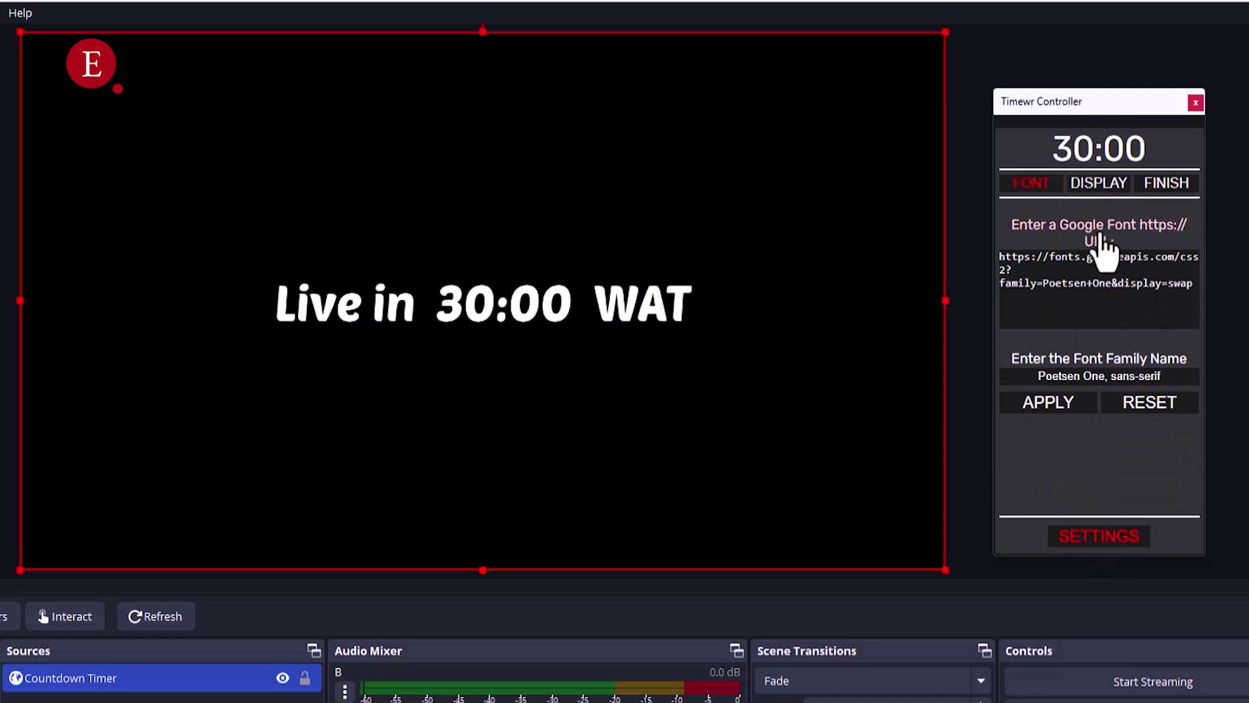
# - Clear the timer's font family name
pyautogui.click(1166, 377)
pyautogui.hotkey('ctrl', 'a')
pyautogui.press('BackSpace')
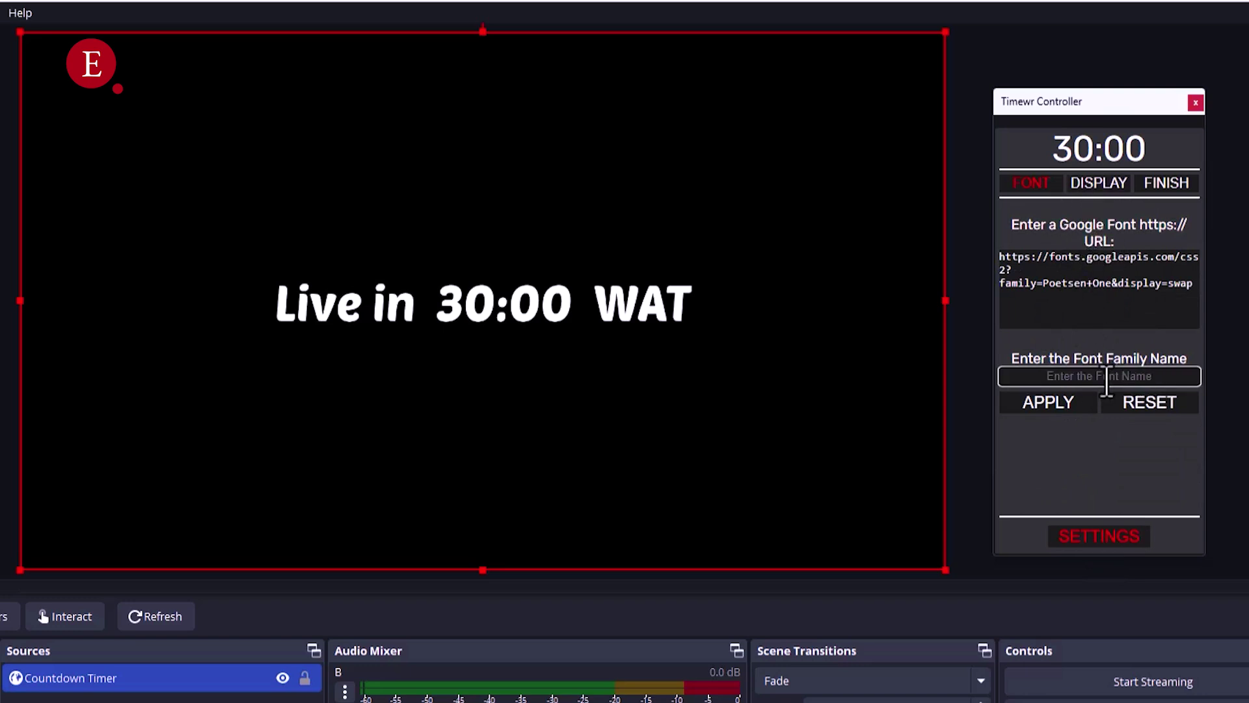
# - Lower the Display Size slightly so 'Live in 30:00 WAT' fits on one line
pyautogui.click(1098, 182)
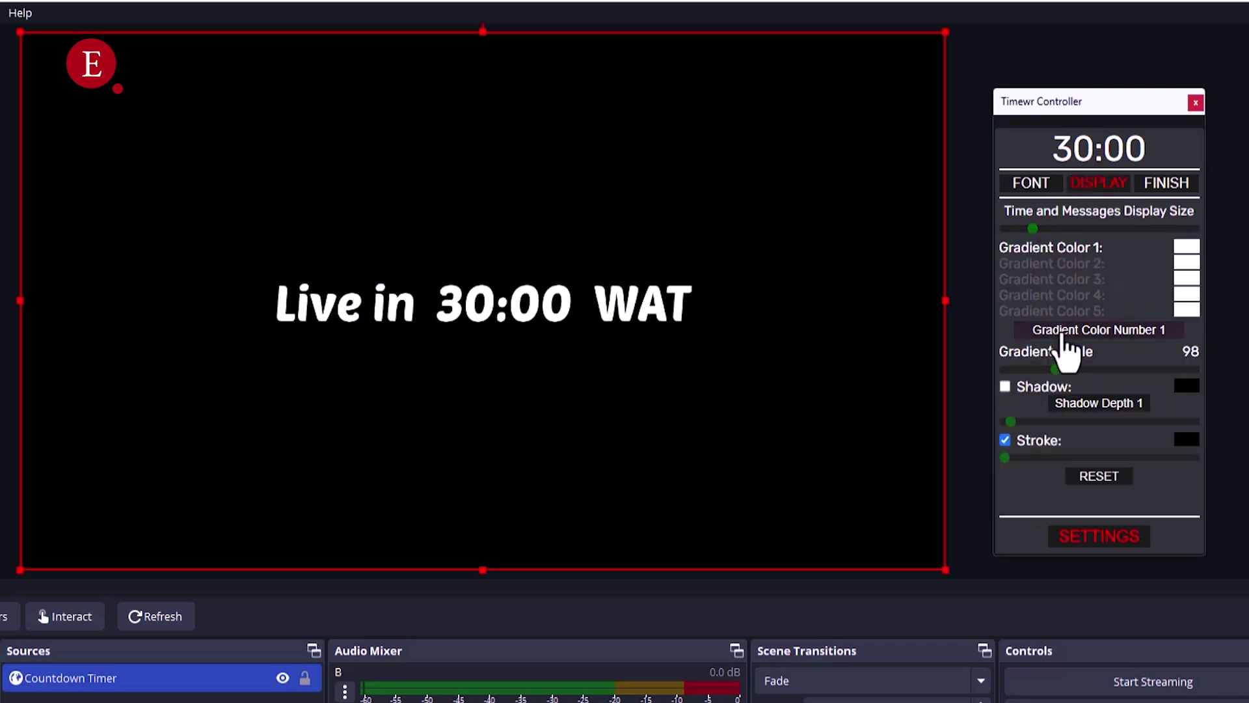
pyautogui.click(1187, 247)
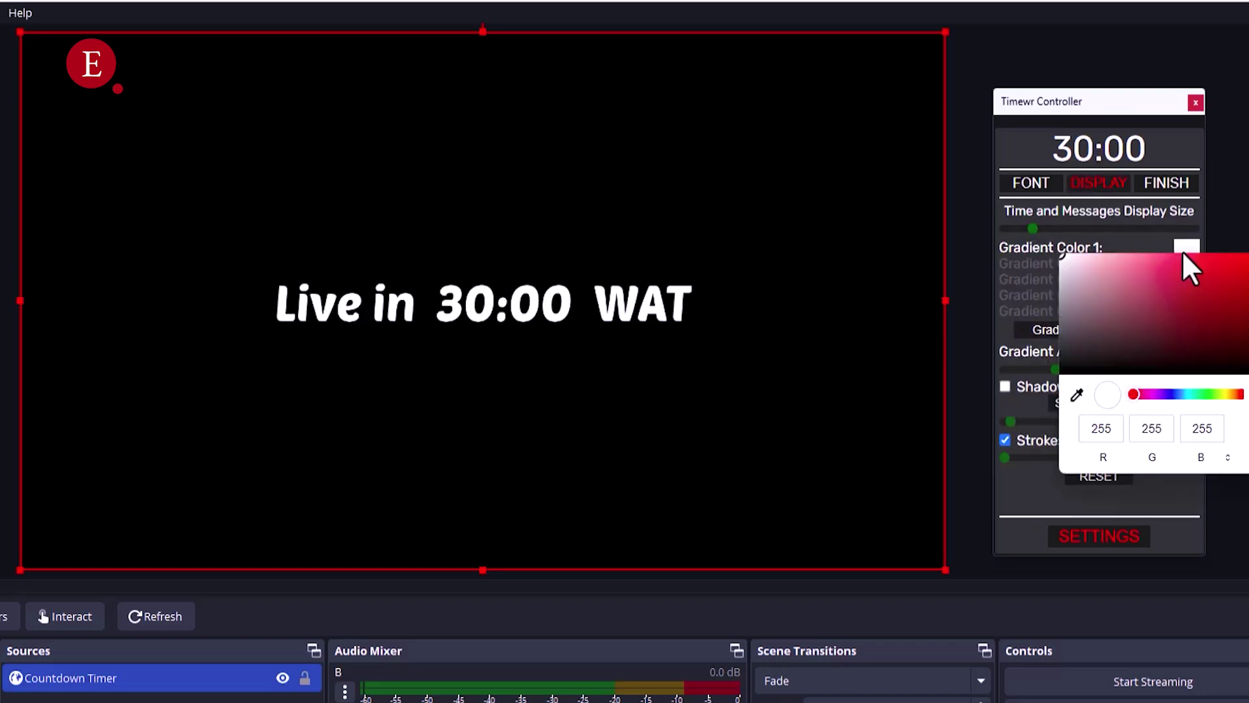
pyautogui.click(1044, 470)
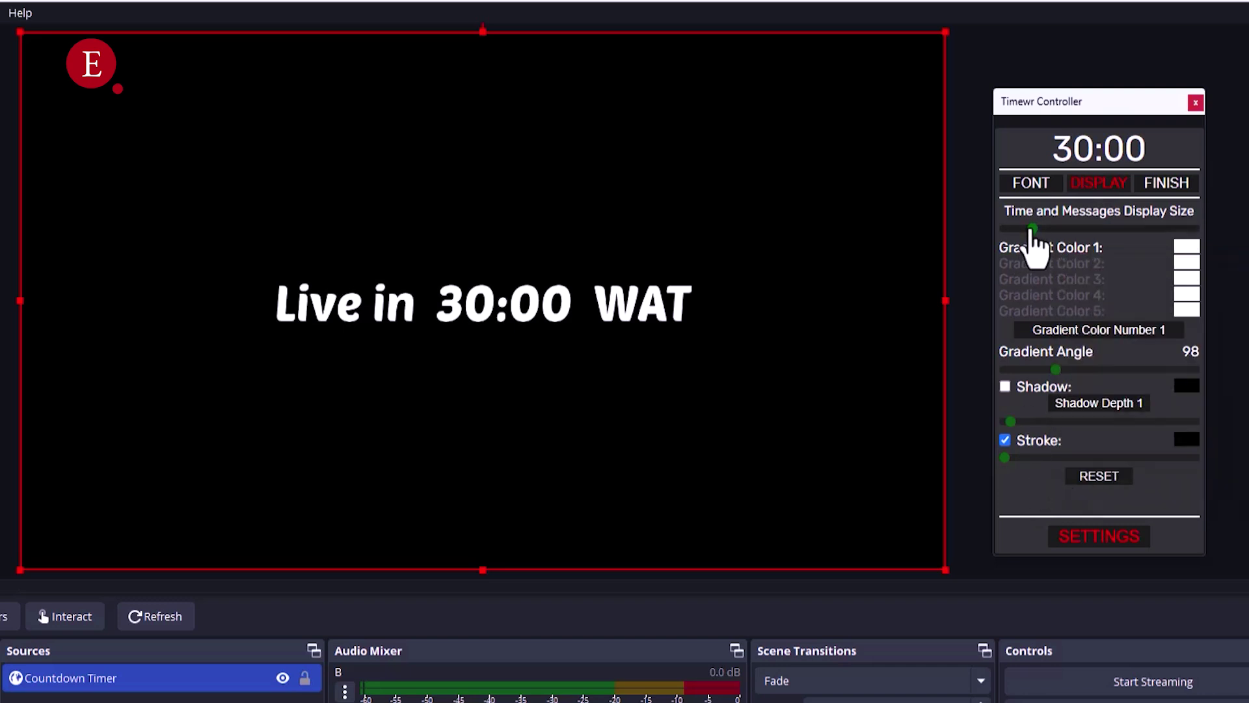
pyautogui.moveTo(1032, 228)
pyautogui.mouseDown()
pyautogui.moveTo(1068, 228)
pyautogui.moveTo(1032, 229)
pyautogui.mouseUp()
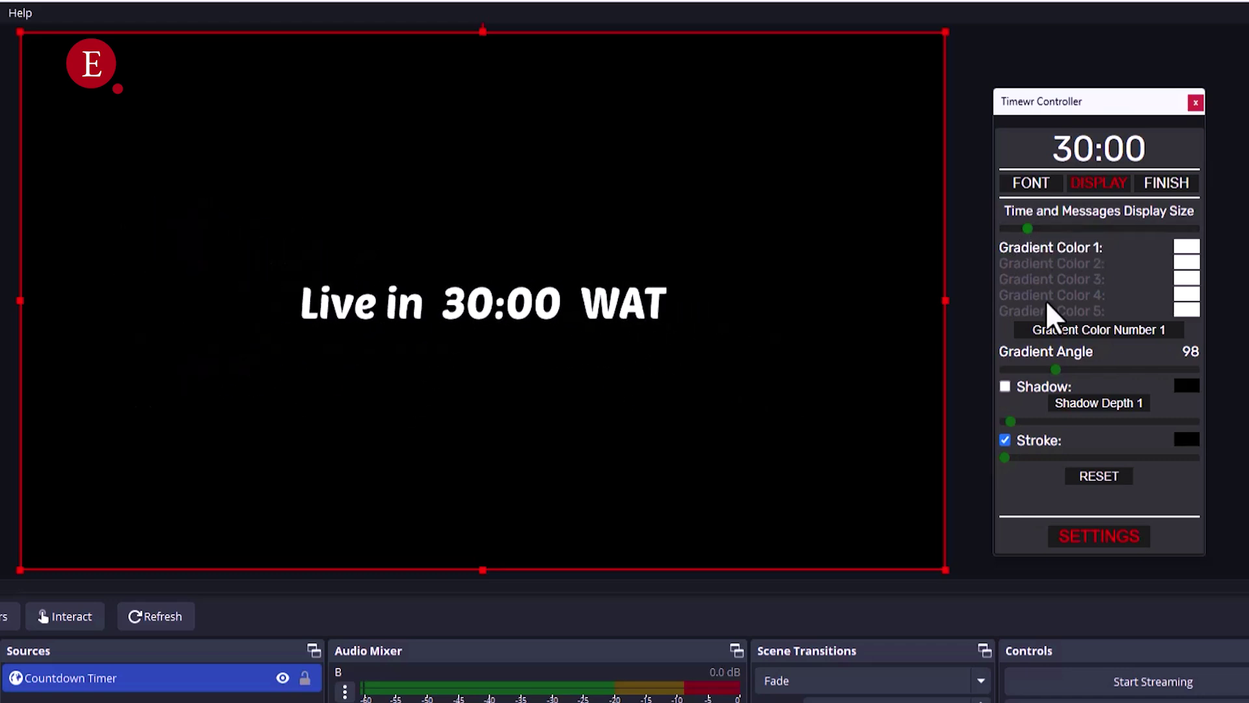
# - Turn off the text stroke outline, leaving the shadow off as well
pyautogui.click(1004, 387)
pyautogui.click(1004, 388)
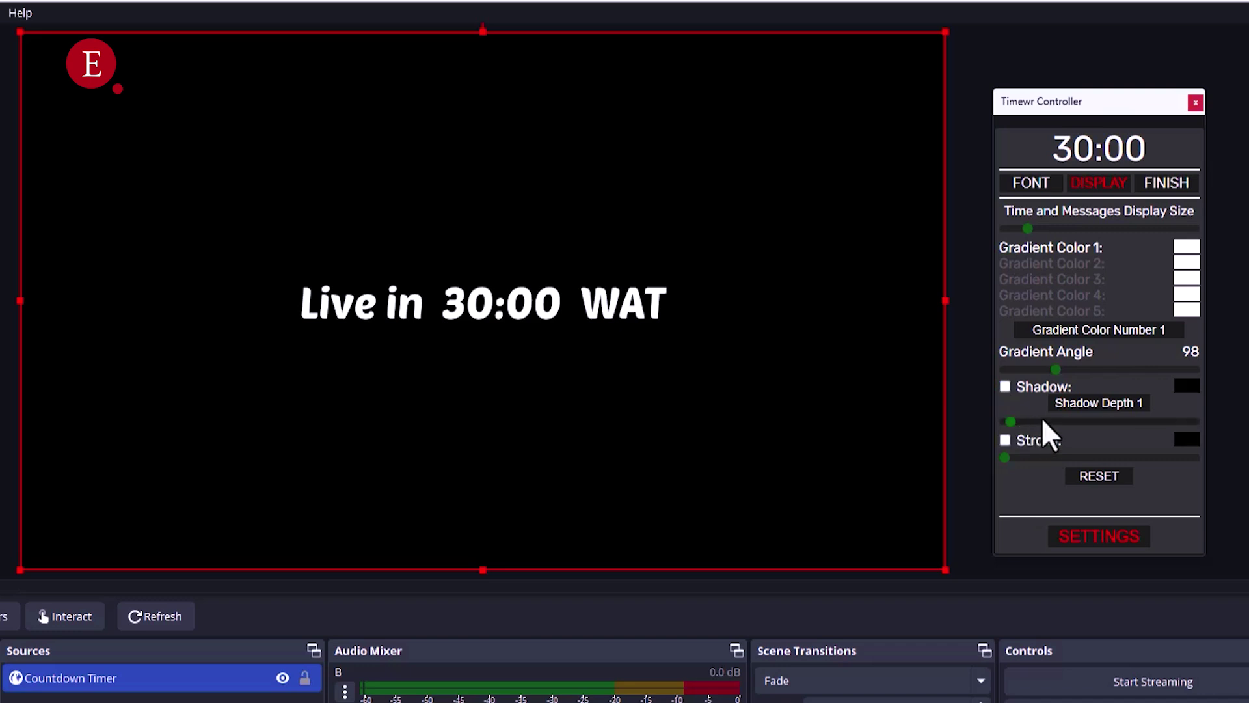
pyautogui.click(1006, 387)
pyautogui.click(1005, 387)
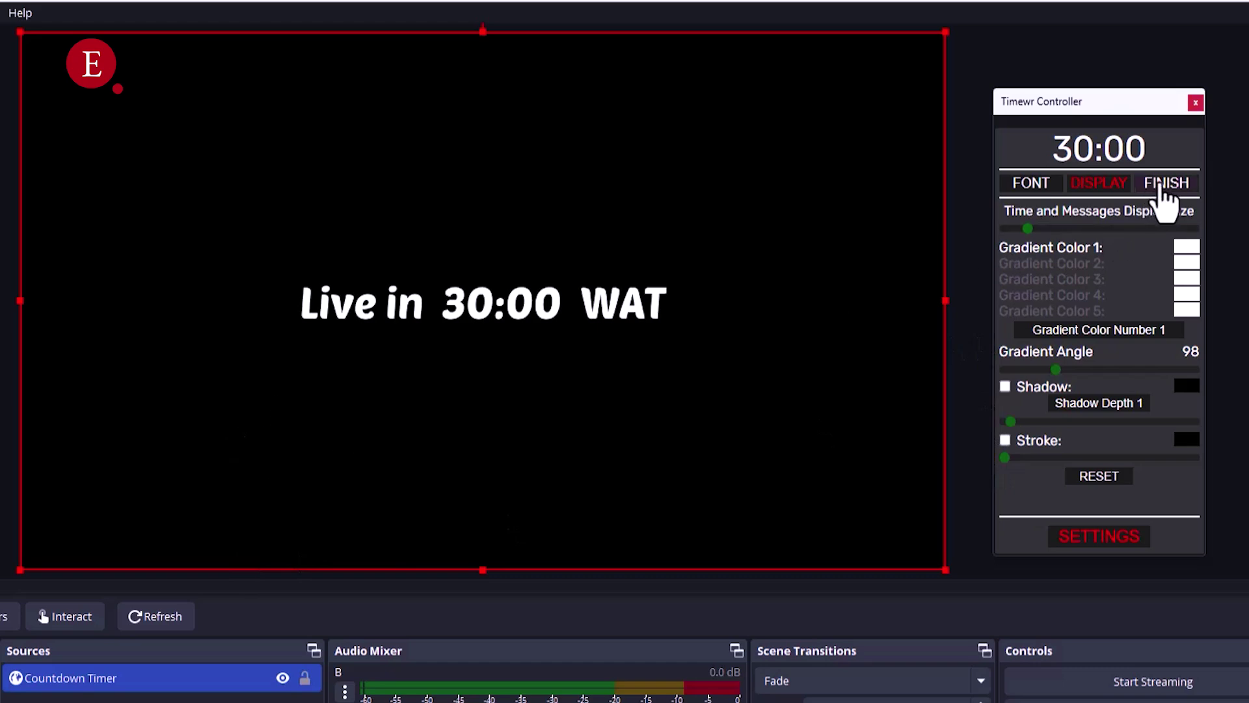
# - Review the timer's finish and font settings tabs
pyautogui.click(1166, 184)
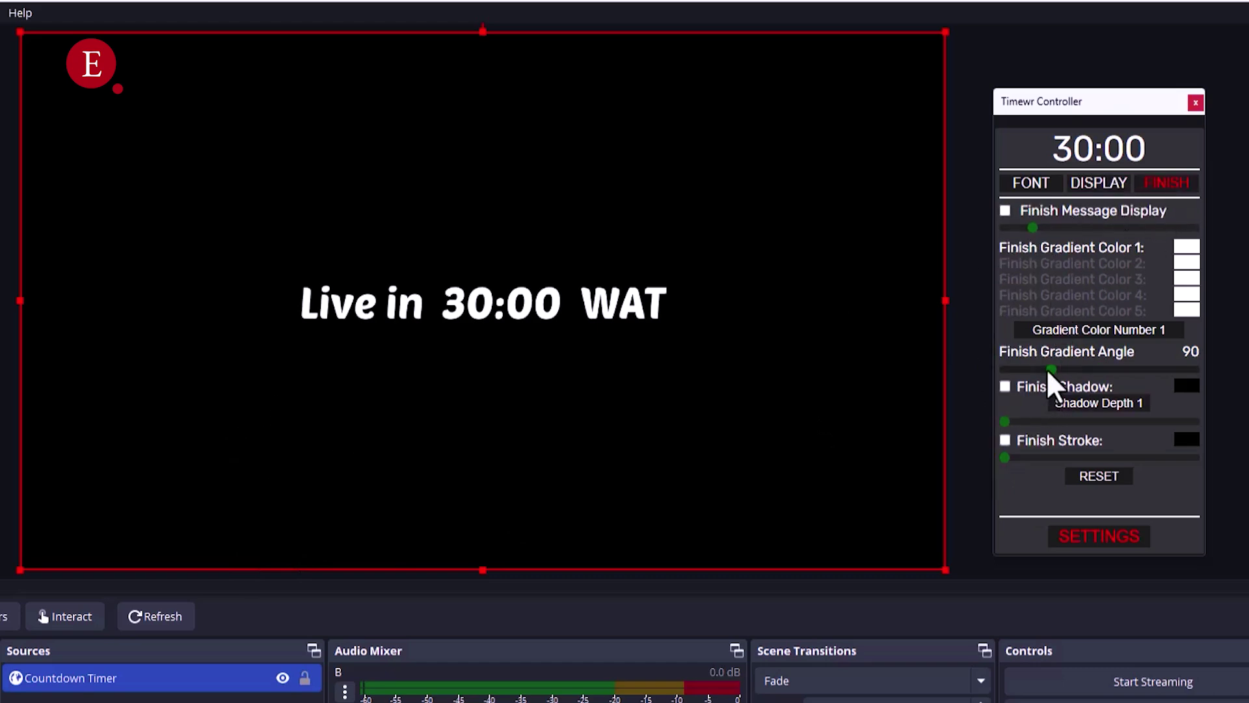
pyautogui.click(1032, 185)
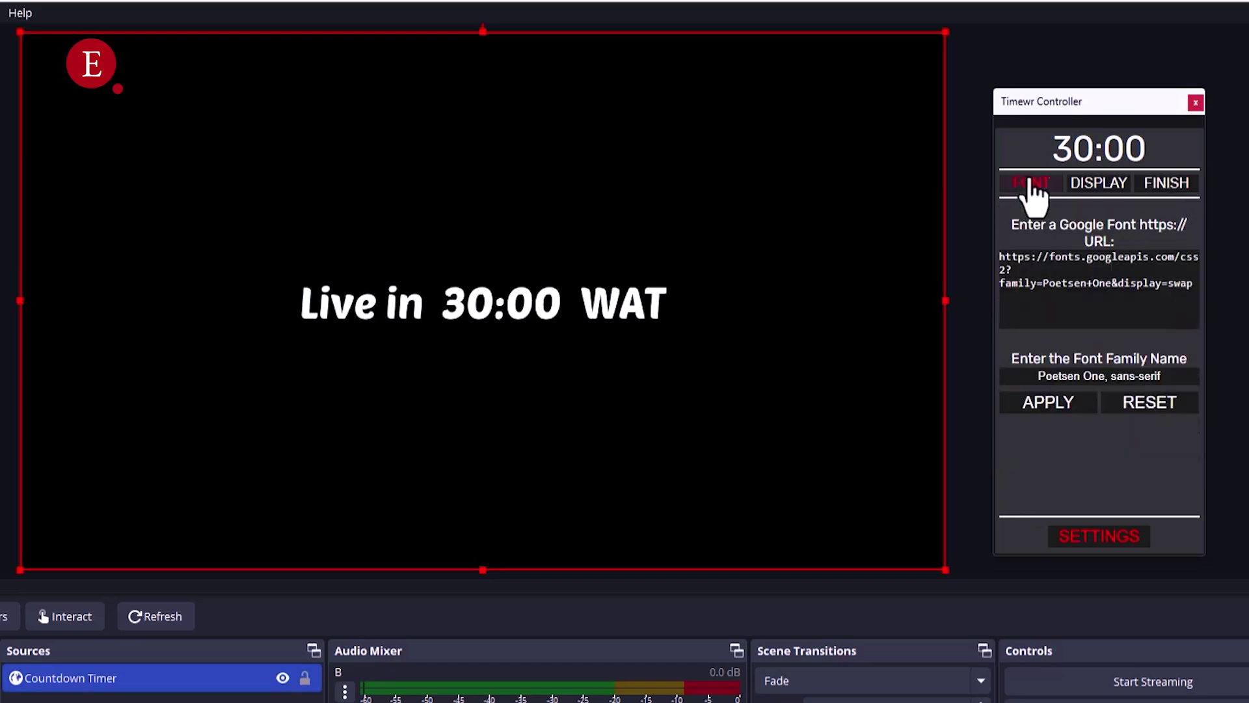
pyautogui.click(1085, 537)
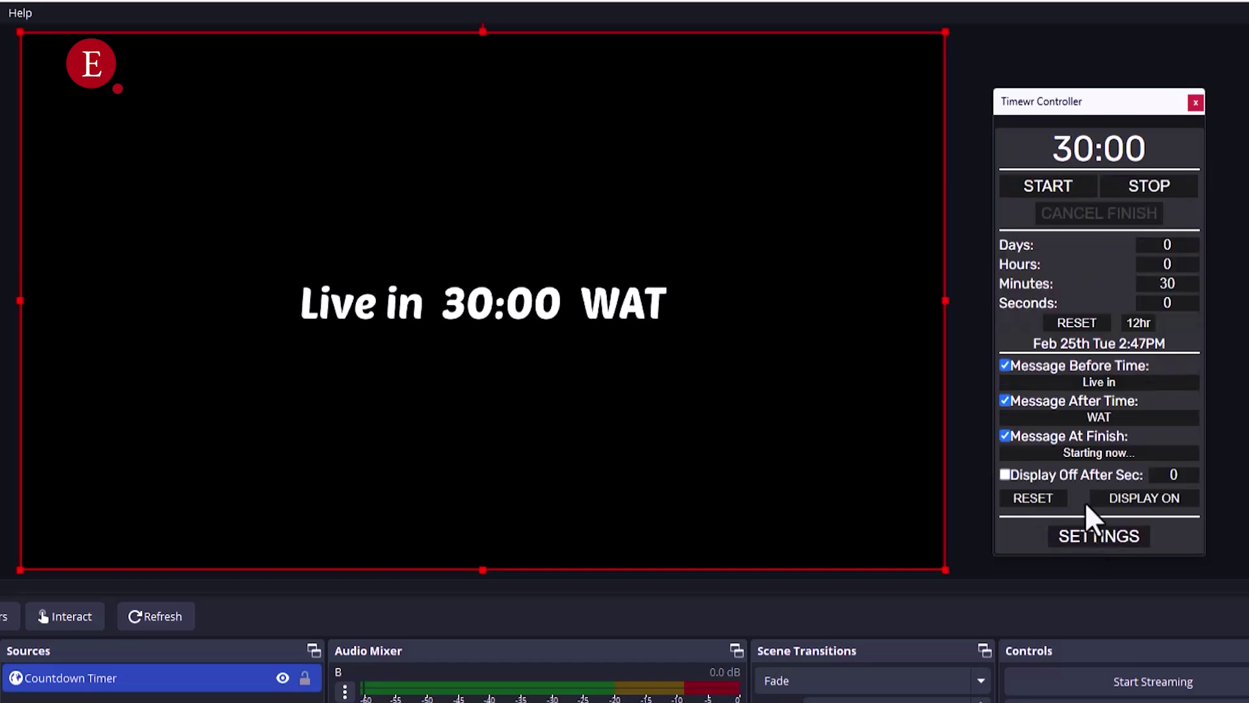
pyautogui.click(1100, 537)
pyautogui.click(1166, 183)
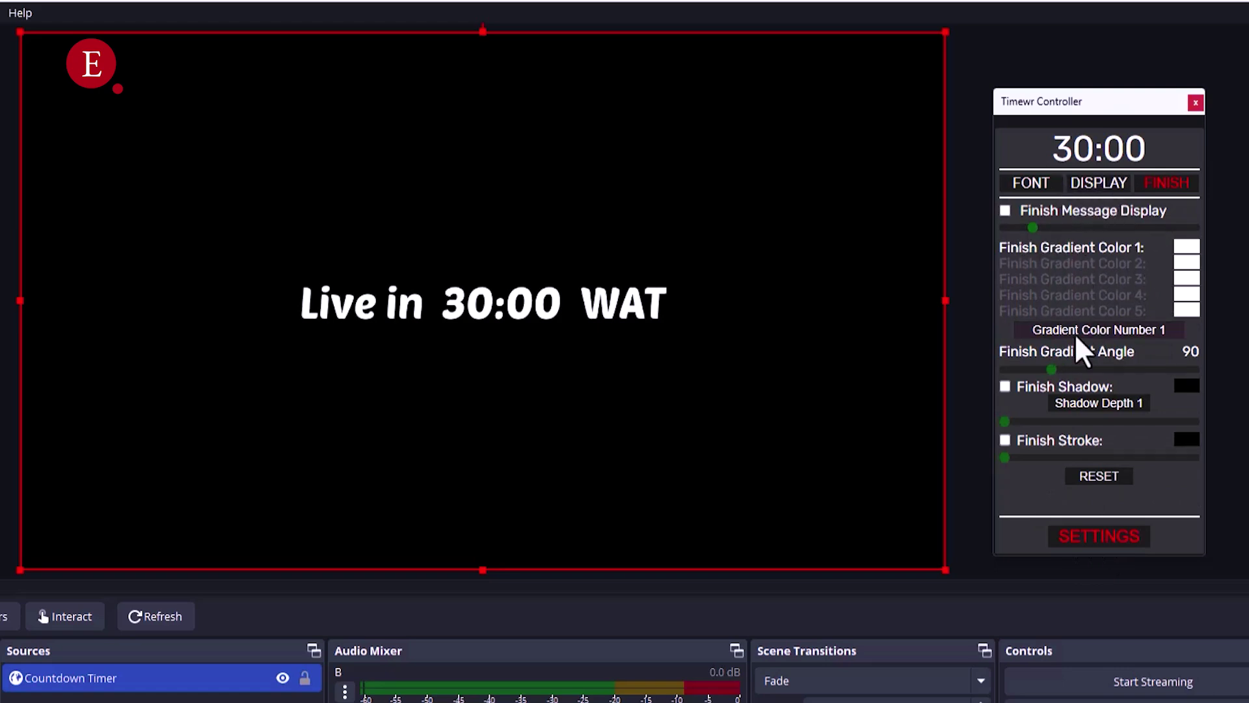
pyautogui.click(1034, 186)
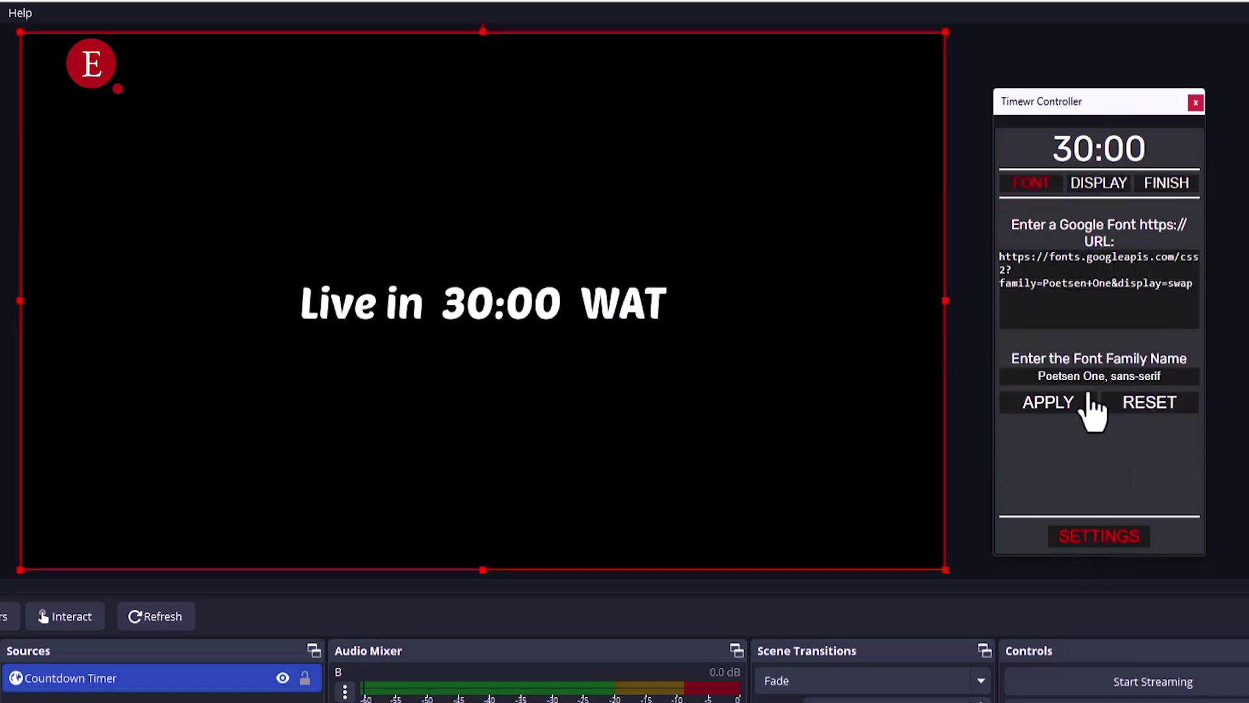
# - Run the countdown from the main controls and stop it at 29:55
pyautogui.click(1075, 534)
pyautogui.click(1057, 189)
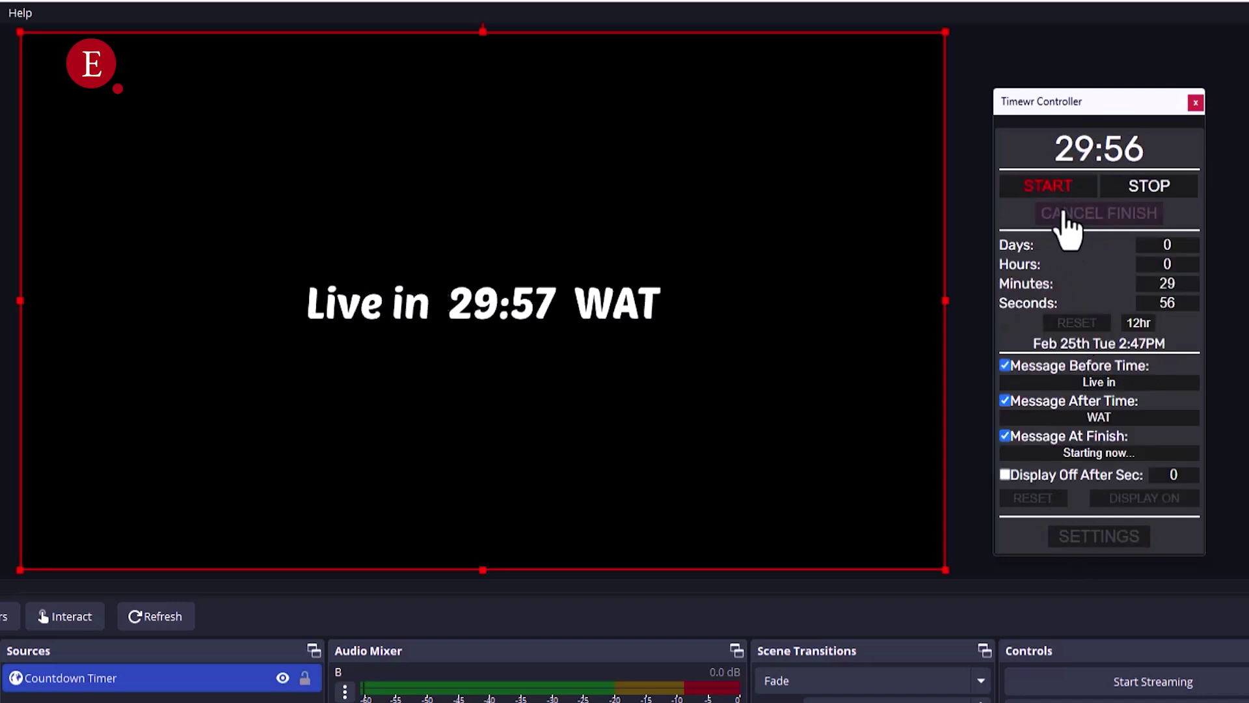
pyautogui.click(1143, 190)
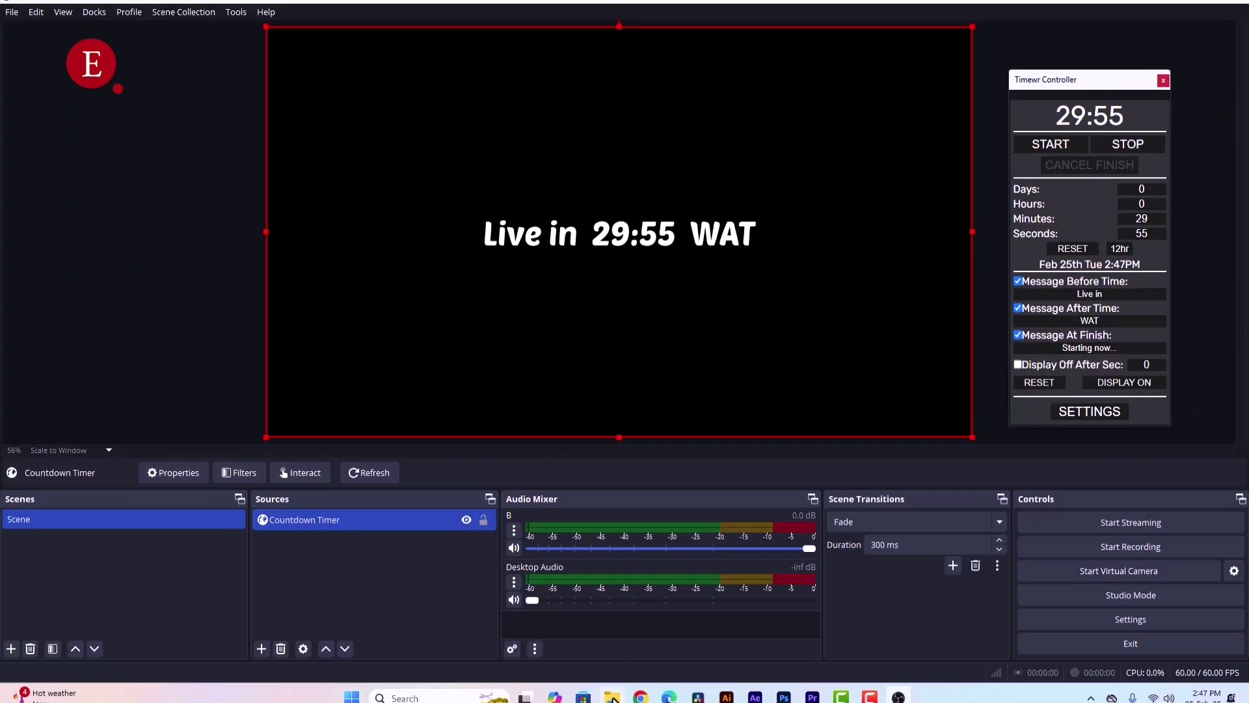
# - Browse Documents > JOE > Extensiveall > Loops and drag the 14561 video clip toward OBS
pyautogui.click(612, 698)
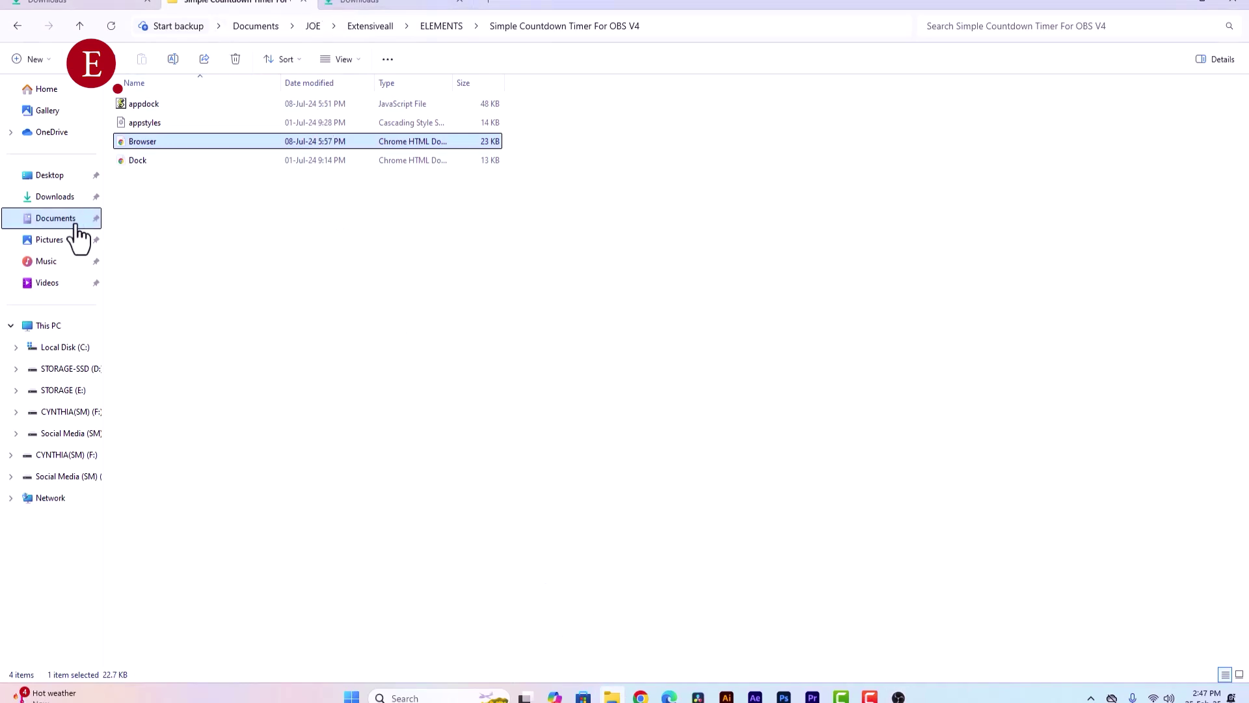
pyautogui.middleClick(57, 218)
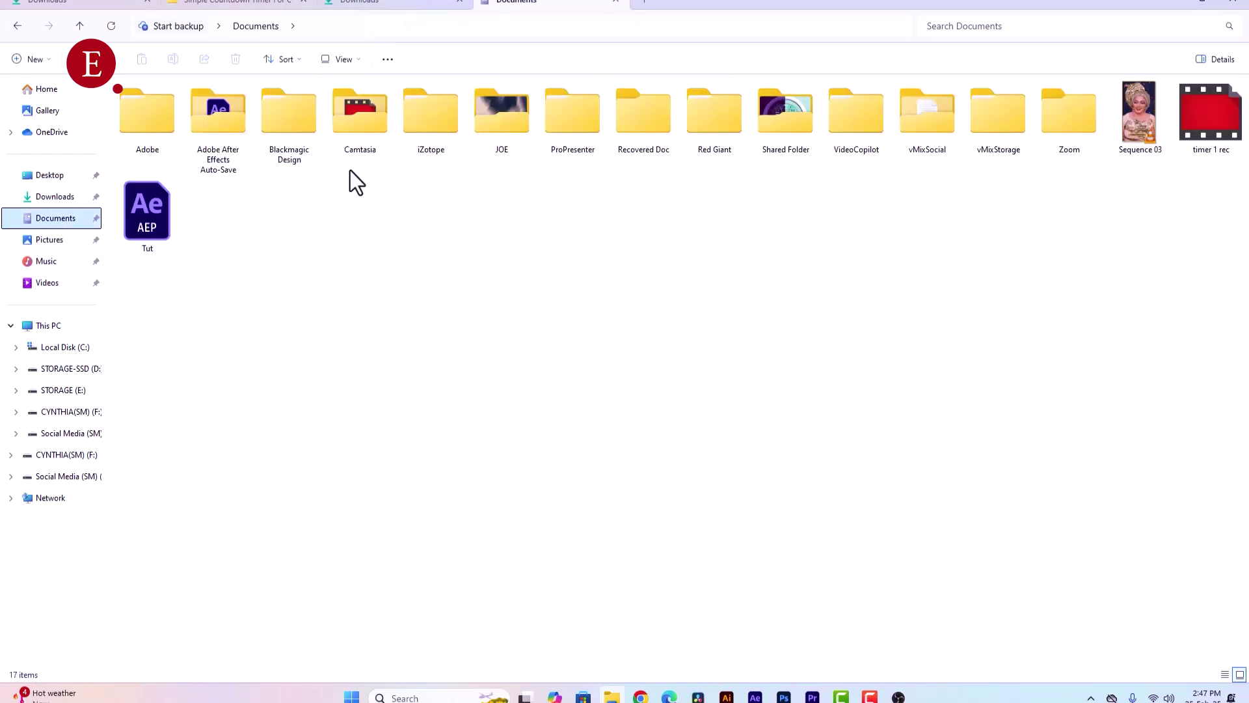
pyautogui.click(506, 140)
pyautogui.doubleClick(501, 131)
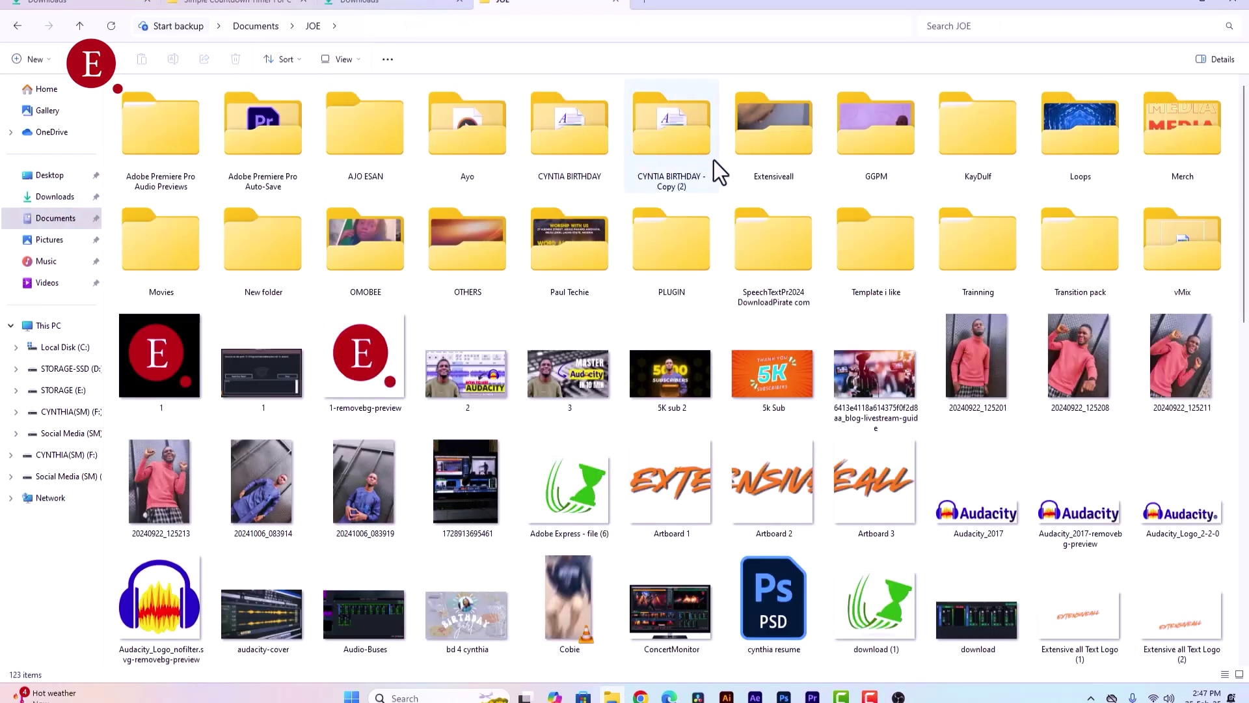
pyautogui.doubleClick(788, 146)
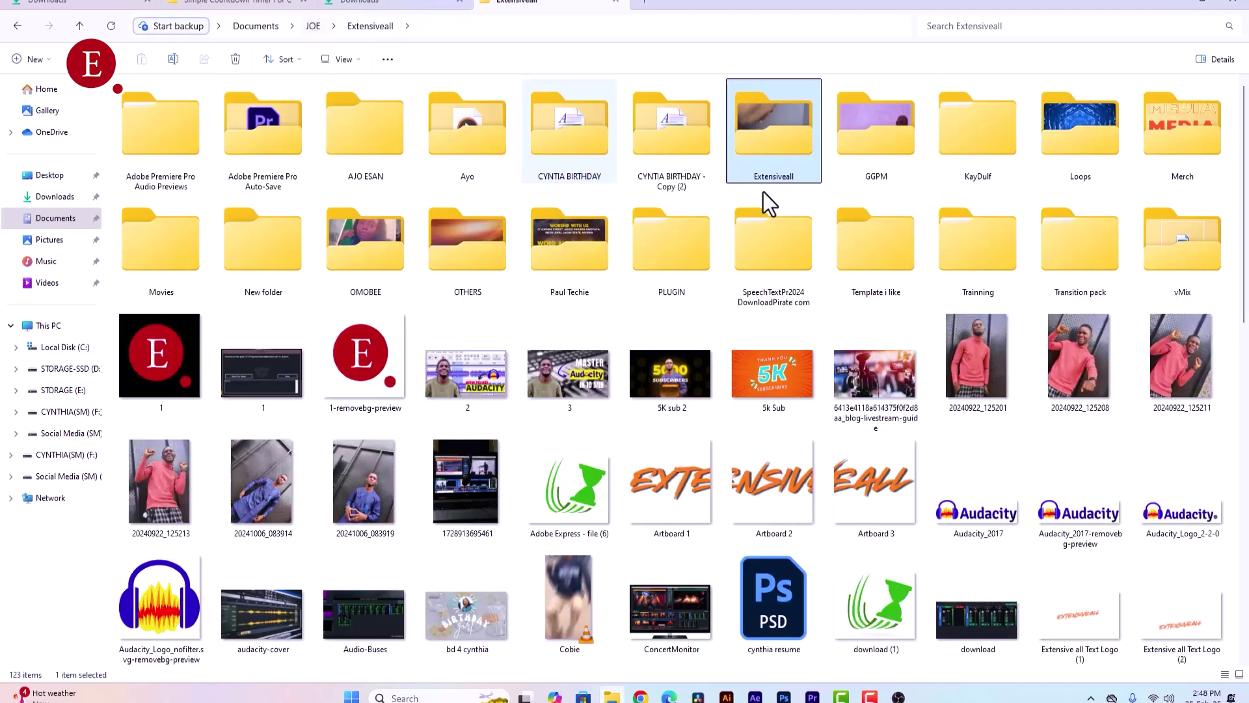
pyautogui.doubleClick(1054, 147)
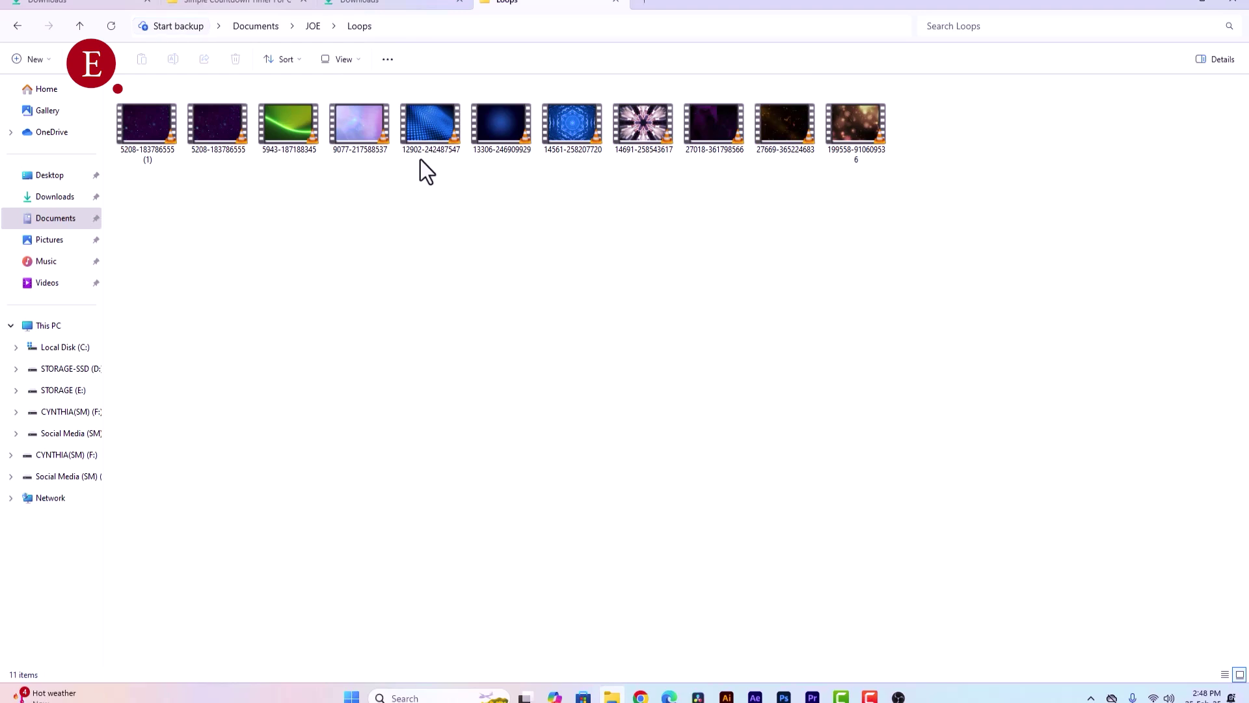
pyautogui.moveTo(567, 120); pyautogui.dragTo(390, 511)
# - Fit the 14561 video source to fill the whole canvas
pyautogui.hotkey('alt', 'Tab')
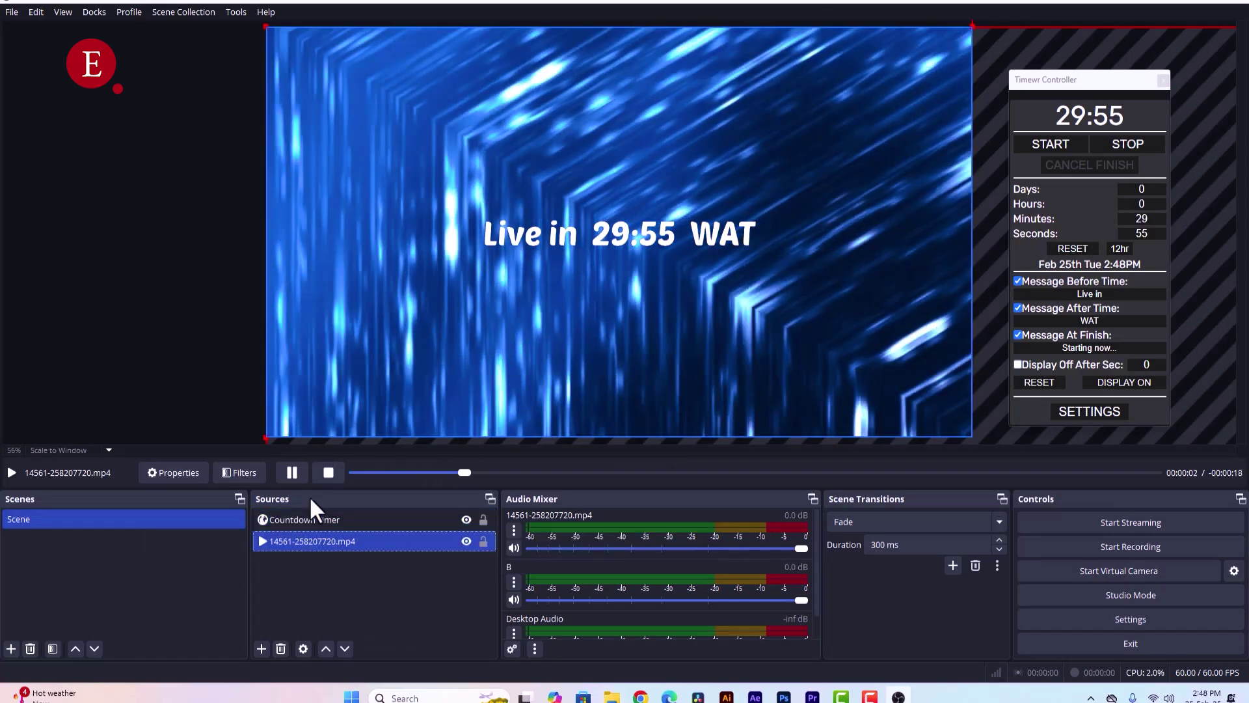
pyautogui.moveTo(266, 27); pyautogui.dragTo(360, 102)
pyautogui.rightClick(359, 101)
pyautogui.moveTo(455, 339)
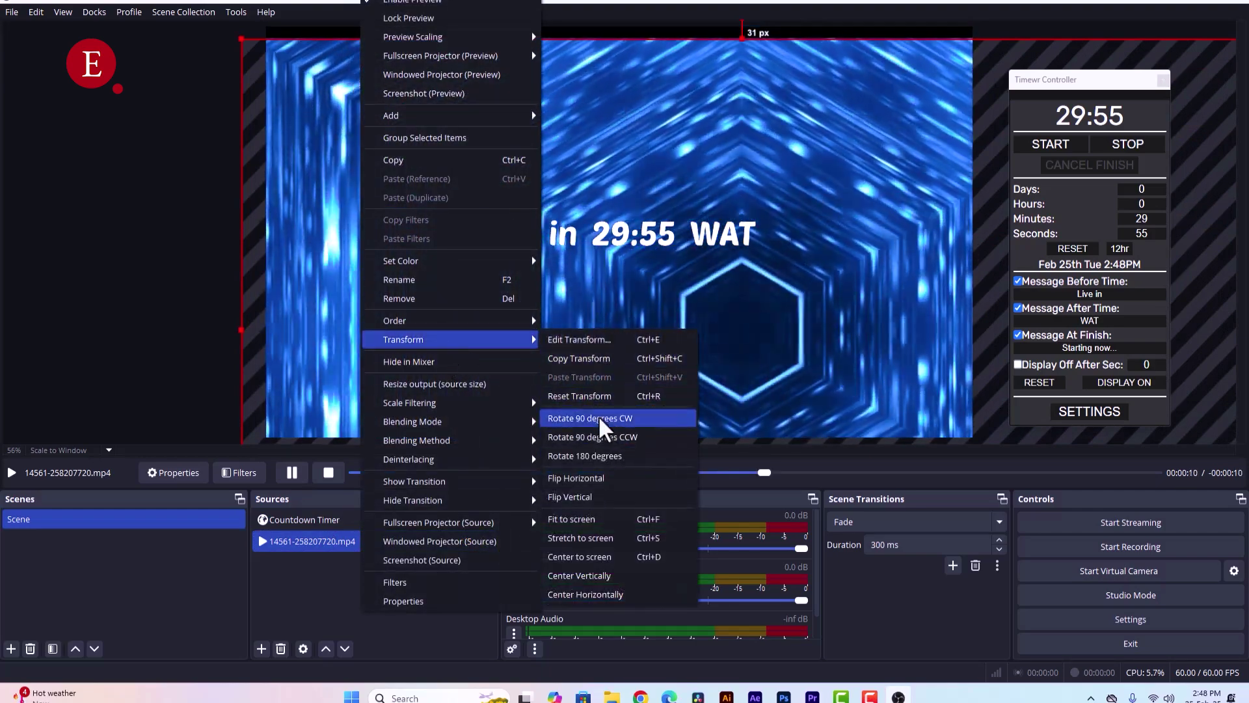
pyautogui.click(589, 519)
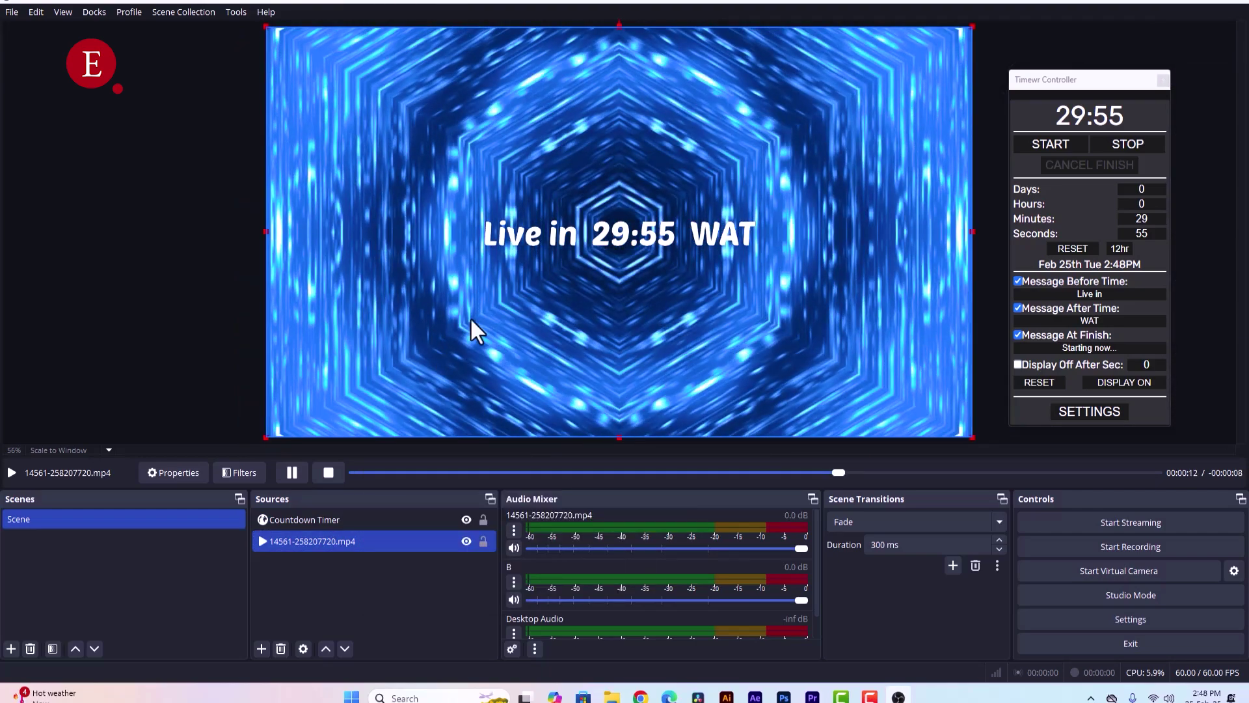
# - Nudge the countdown text right and confirm the video's properties with Loop enabled
pyautogui.click(591, 238)
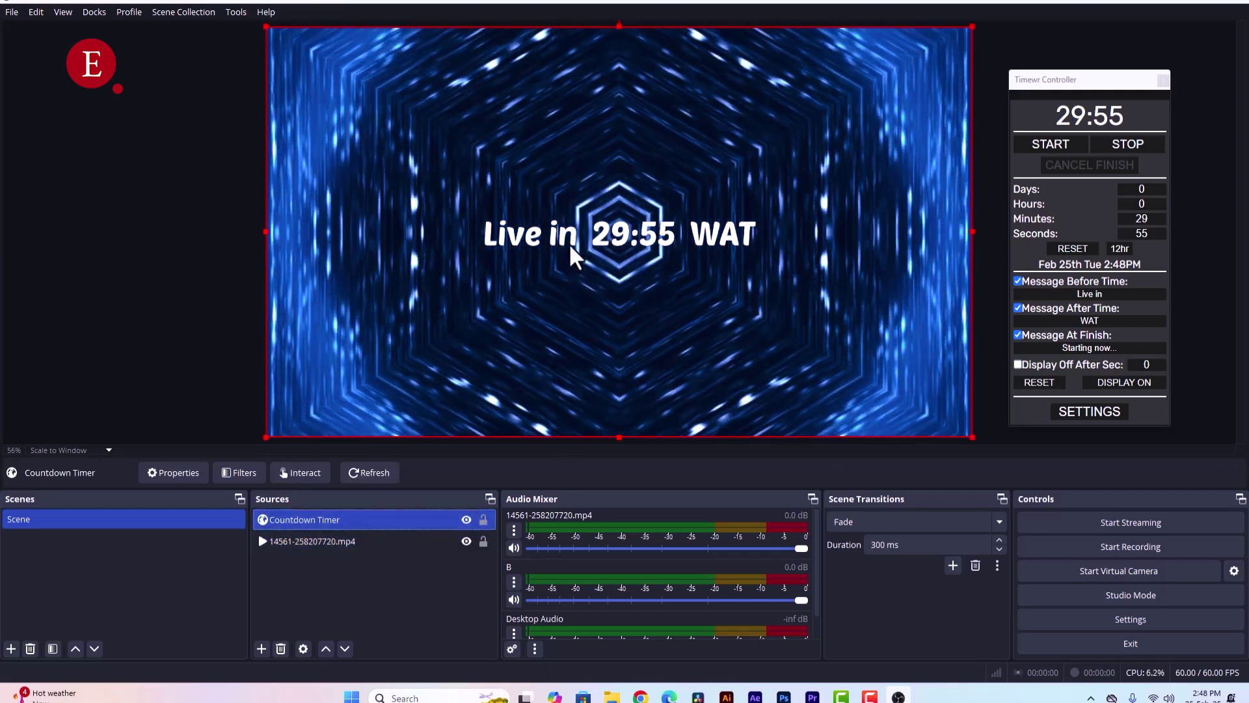
pyautogui.moveTo(571, 247); pyautogui.dragTo(580, 232)
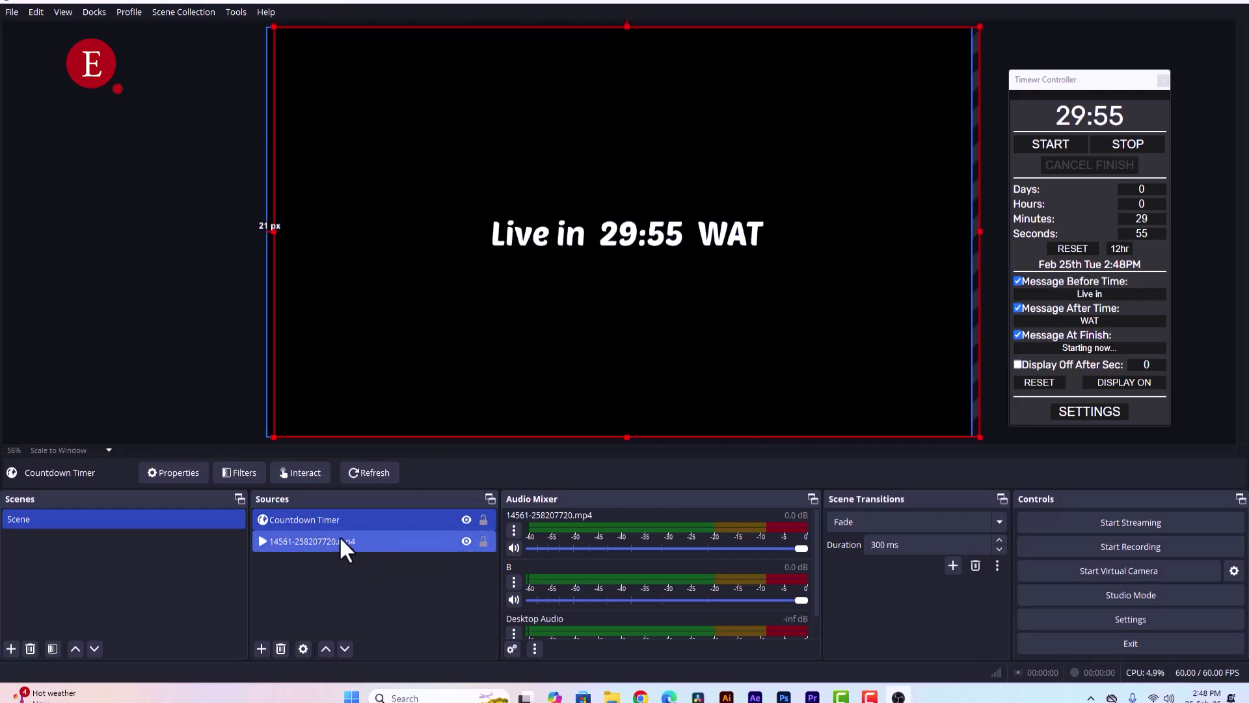
pyautogui.doubleClick(339, 540)
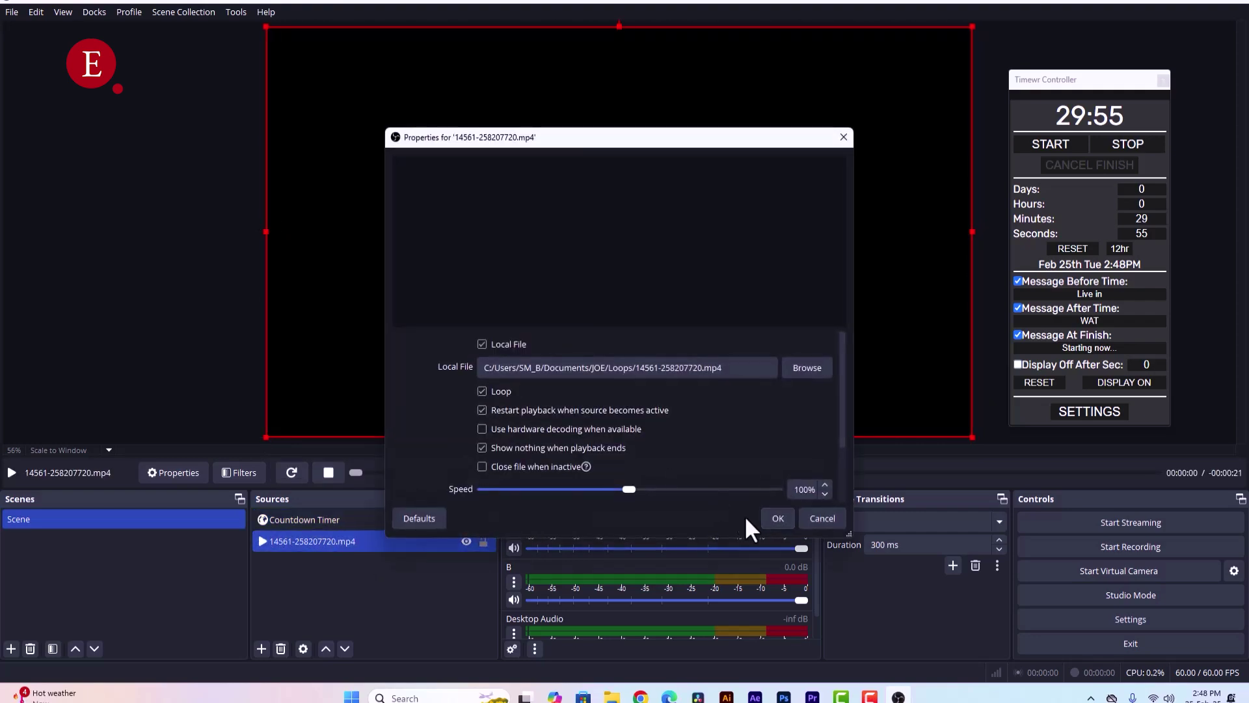
pyautogui.click(779, 518)
pyautogui.click(349, 523)
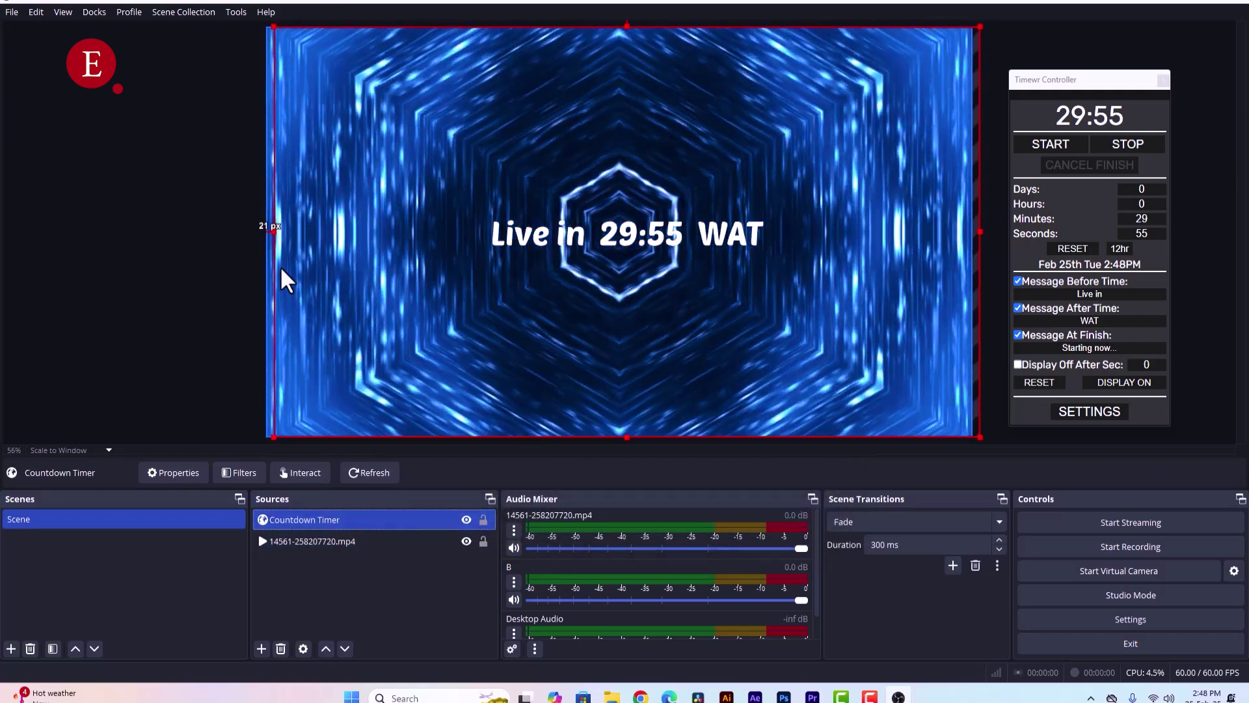
# - Pull all four edges of the Countdown Timer box in to hug the centred text
pyautogui.moveTo(273, 232); pyautogui.dragTo(488, 271)
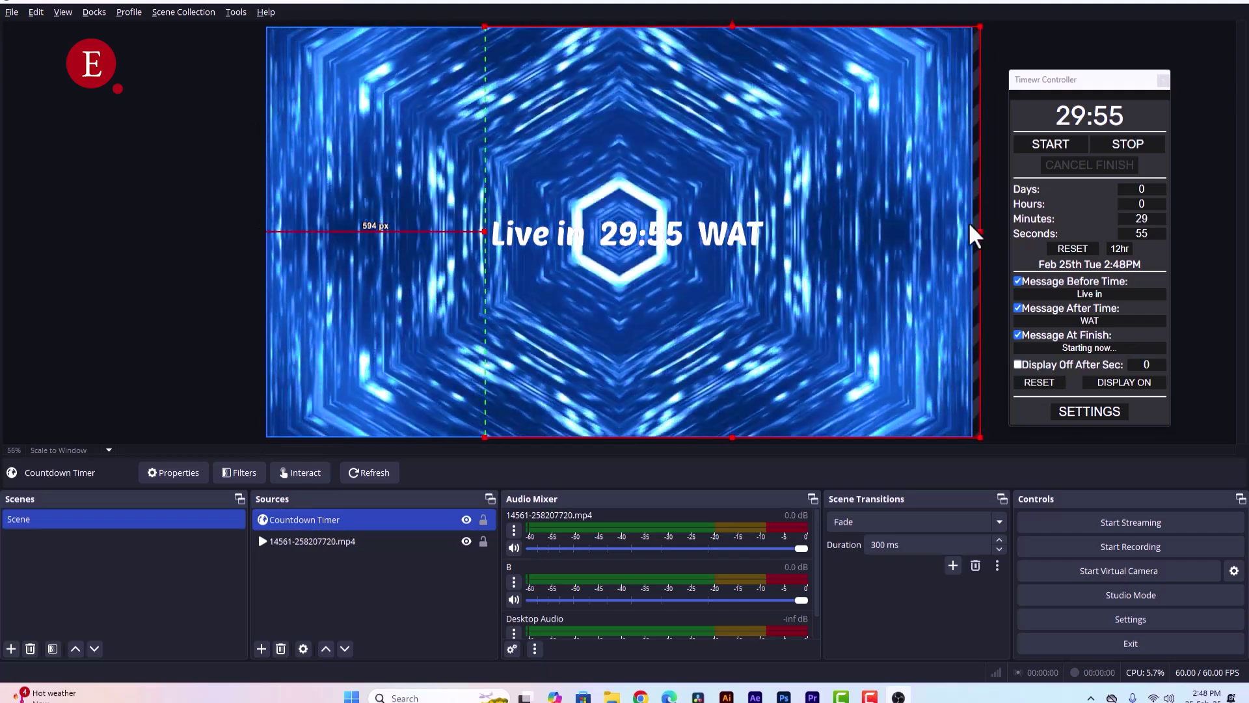
pyautogui.moveTo(976, 239); pyautogui.dragTo(772, 236)
pyautogui.moveTo(628, 27); pyautogui.dragTo(630, 203)
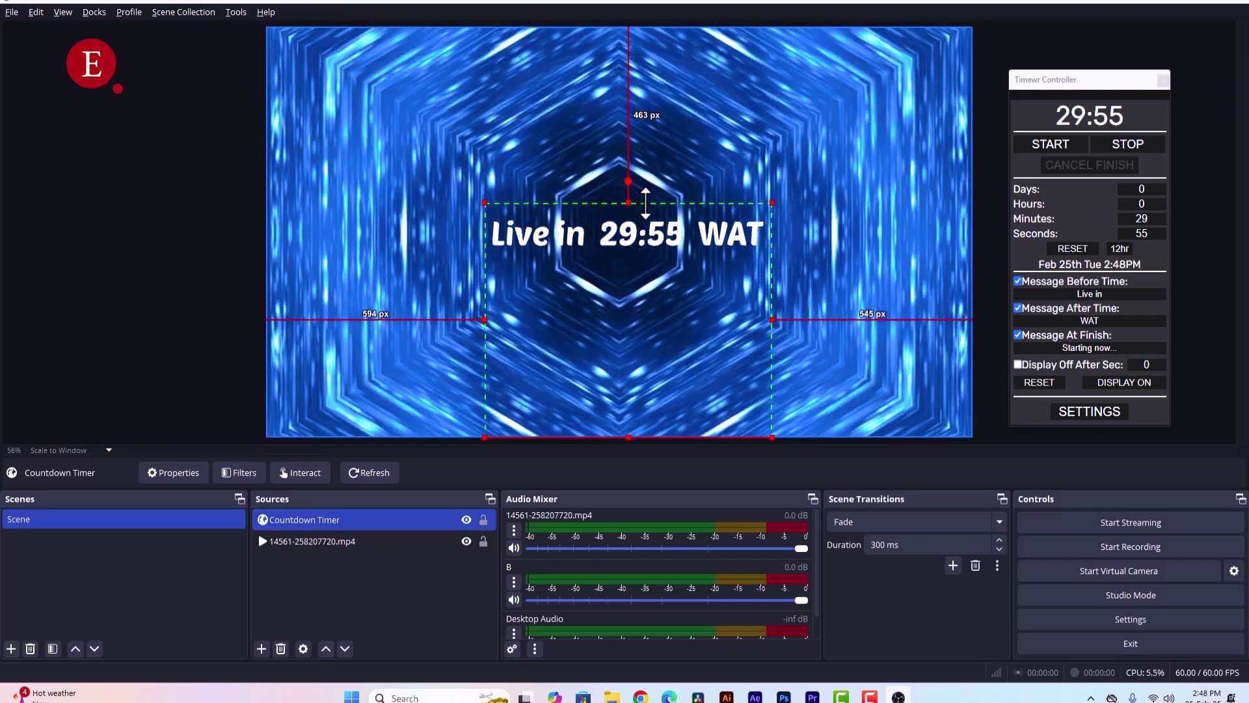
pyautogui.moveTo(627, 436); pyautogui.dragTo(613, 261)
pyautogui.click(450, 194)
pyautogui.click(580, 241)
pyautogui.click(411, 175)
pyautogui.click(534, 226)
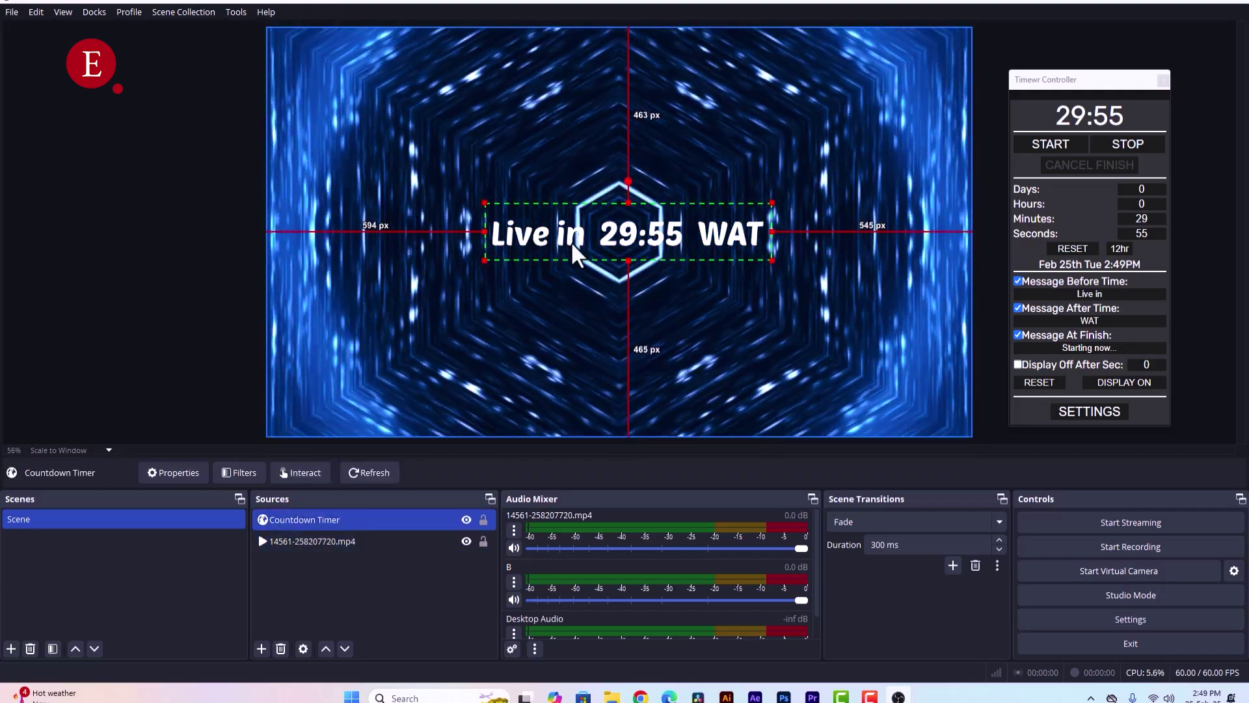
# - Add a deeper shadow to the countdown text in the display styling
pyautogui.click(595, 233)
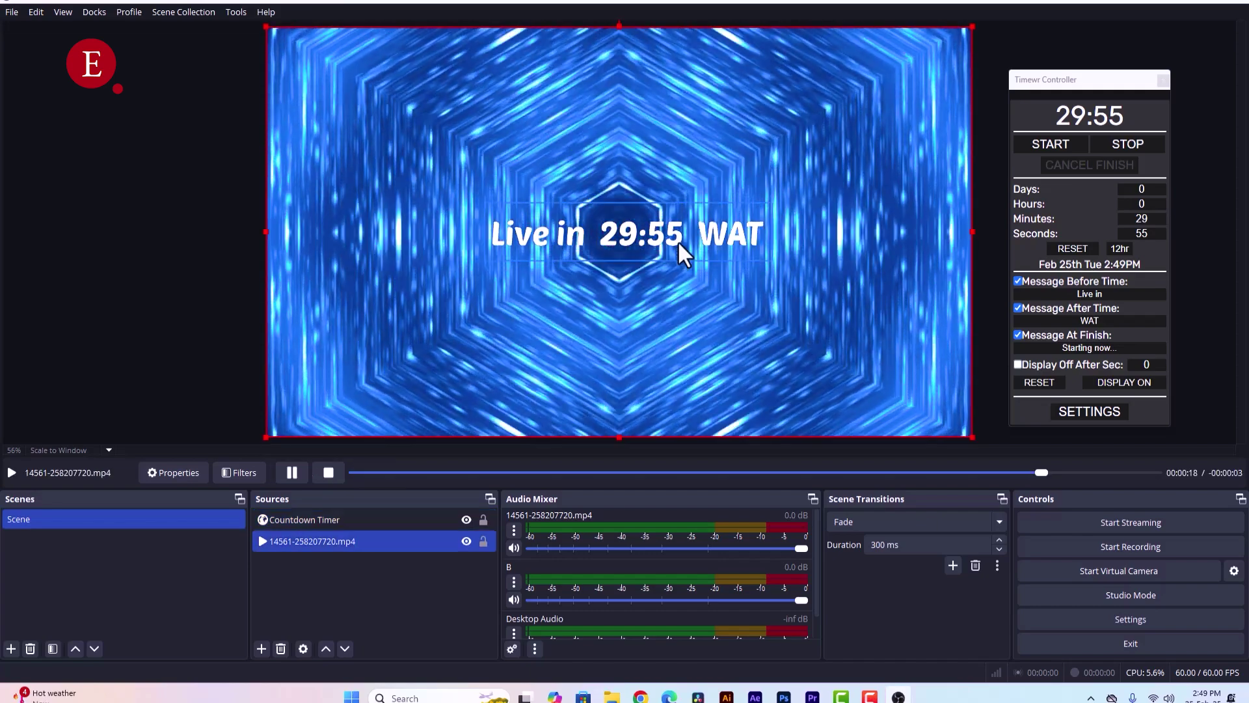
pyautogui.click(1085, 416)
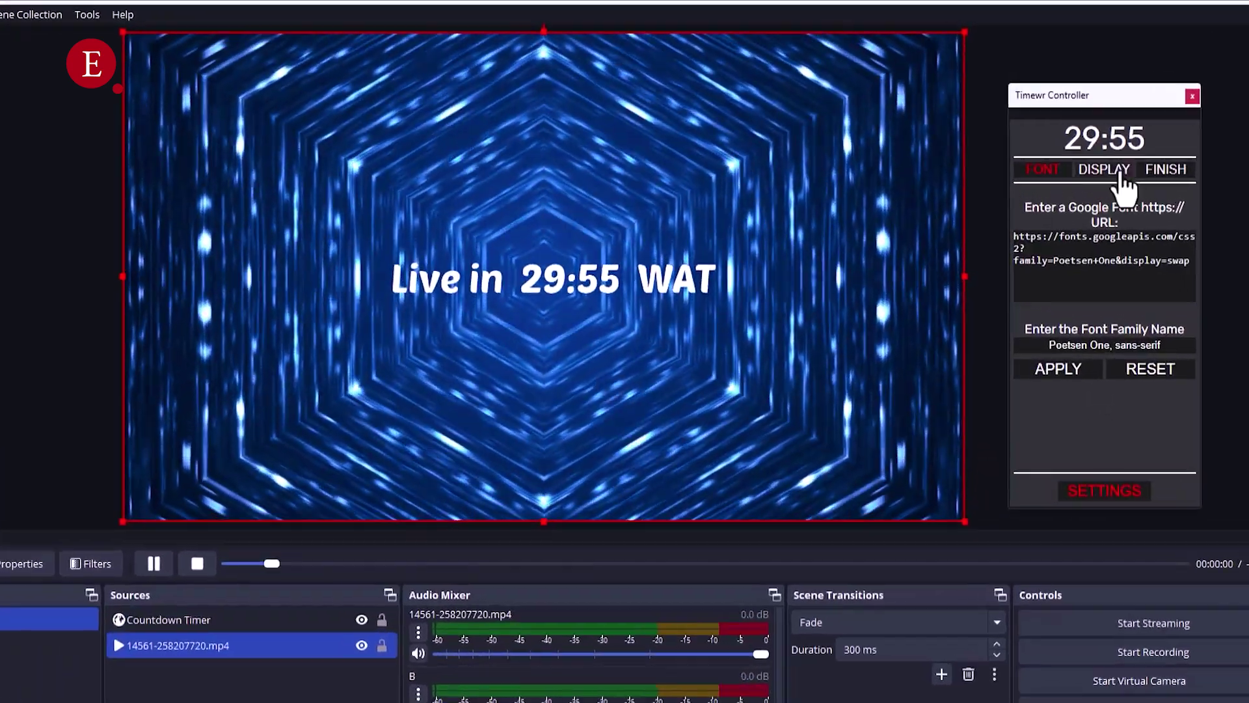
pyautogui.click(1089, 141)
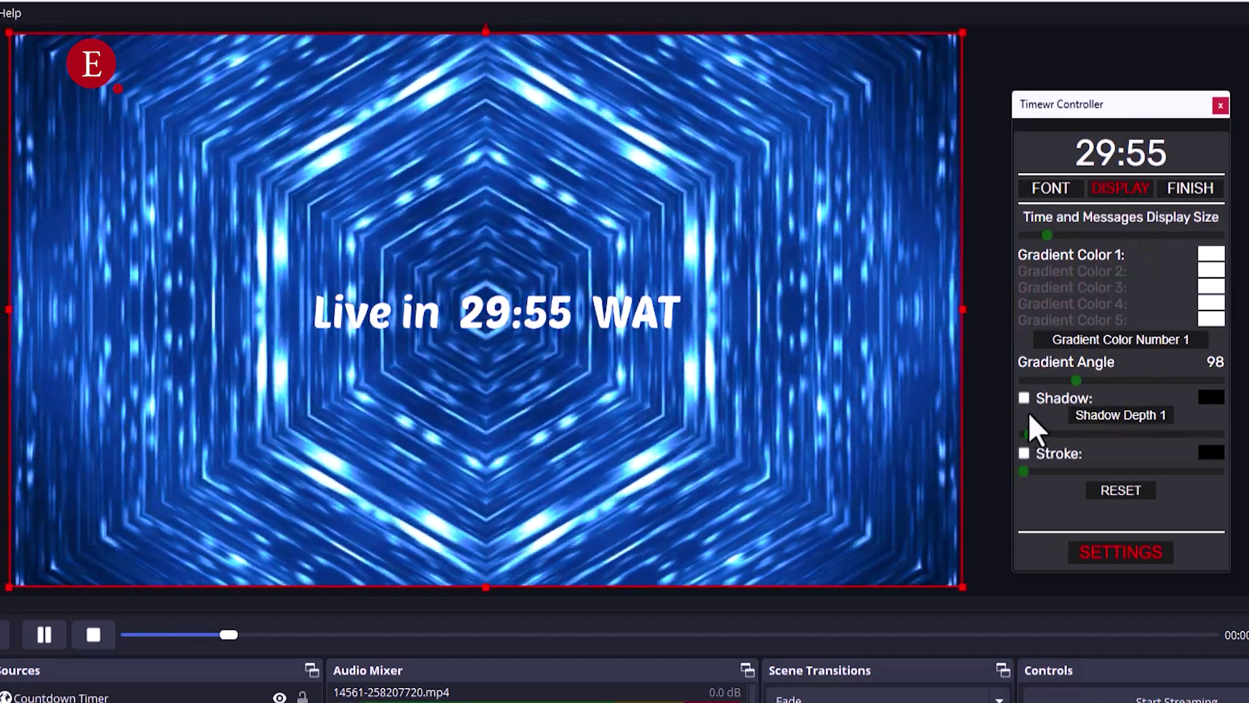
pyautogui.click(1025, 398)
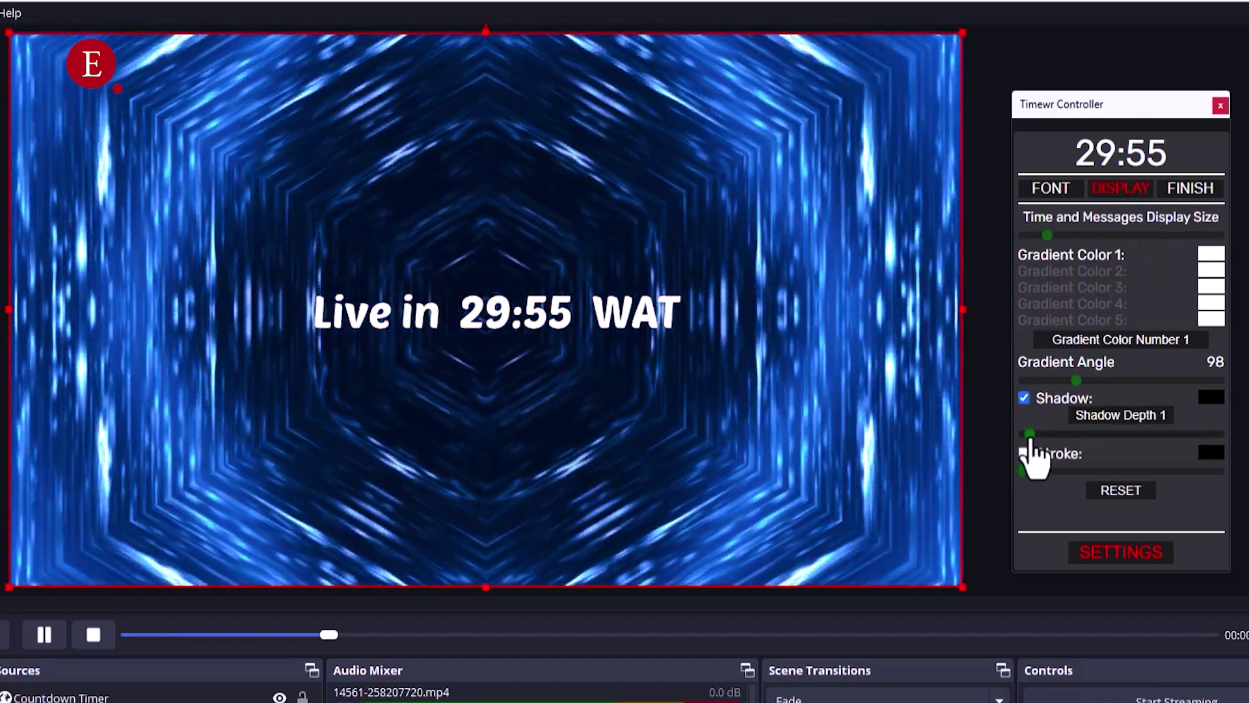
pyautogui.moveTo(1035, 434); pyautogui.dragTo(1126, 434)
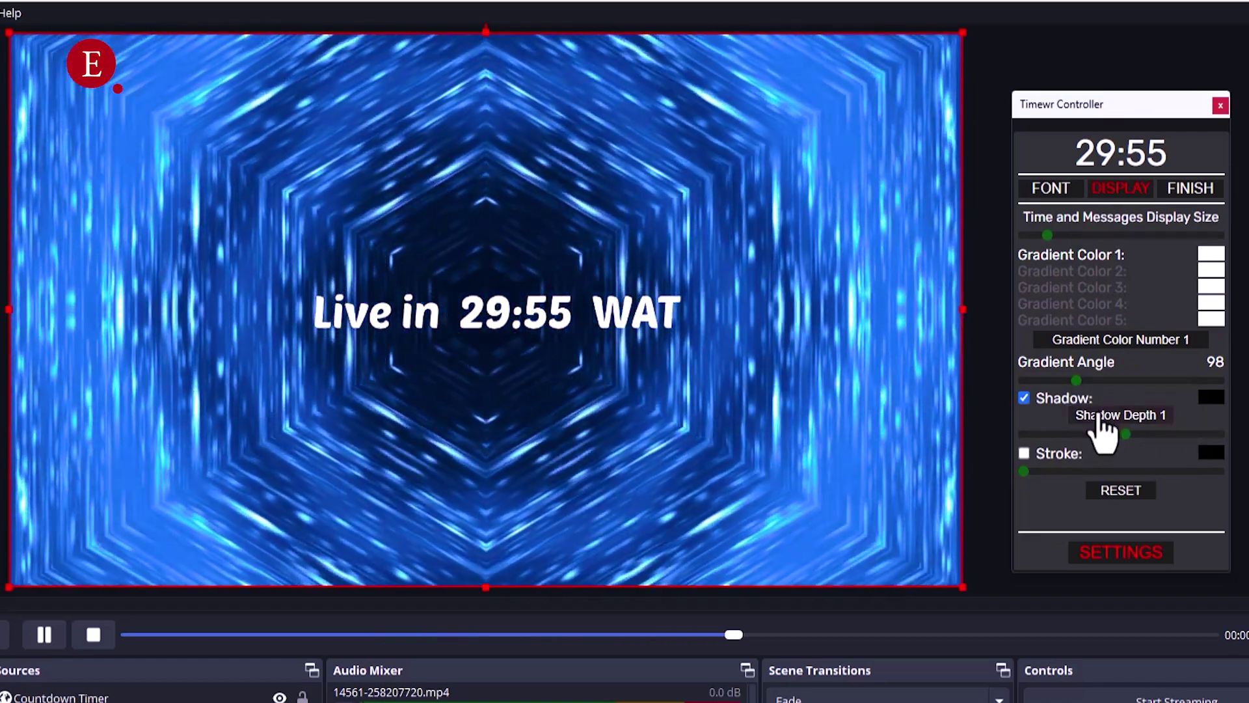
pyautogui.scroll(2, 1104, 433)
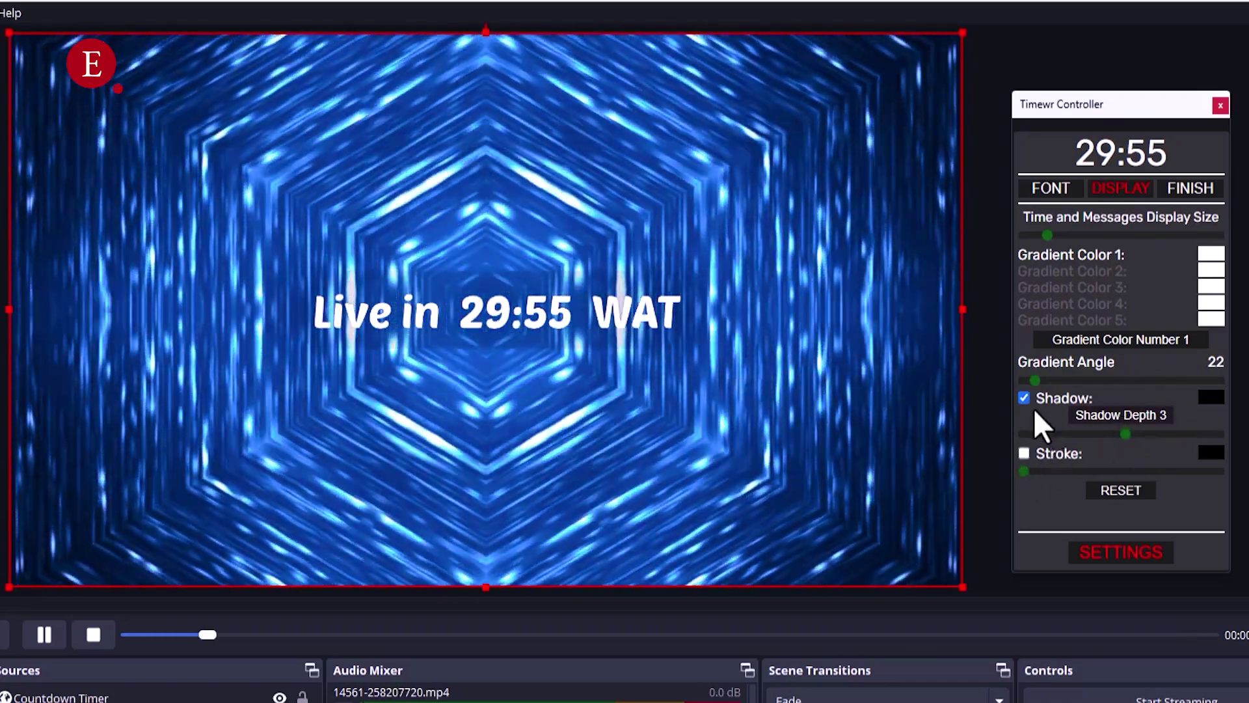
# - Remove the shadow and give the text a thin stroke outline instead
pyautogui.click(1025, 399)
pyautogui.click(1025, 399)
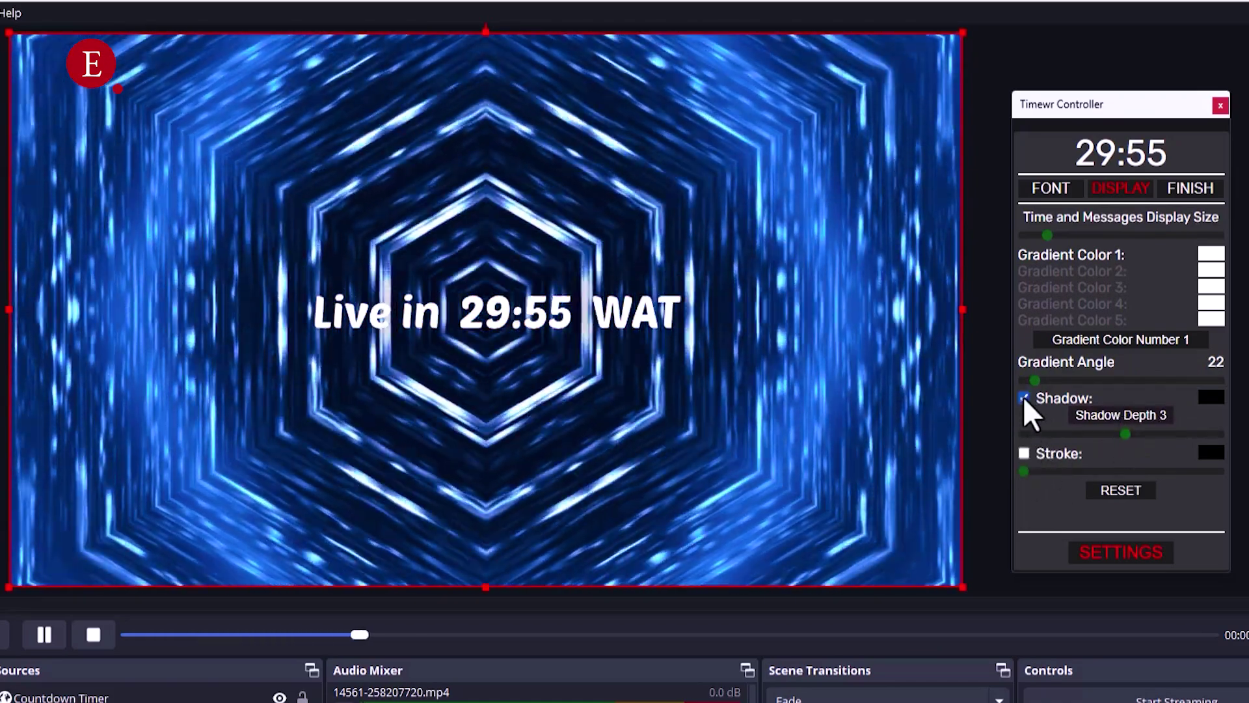
pyautogui.click(1024, 398)
pyautogui.click(1024, 453)
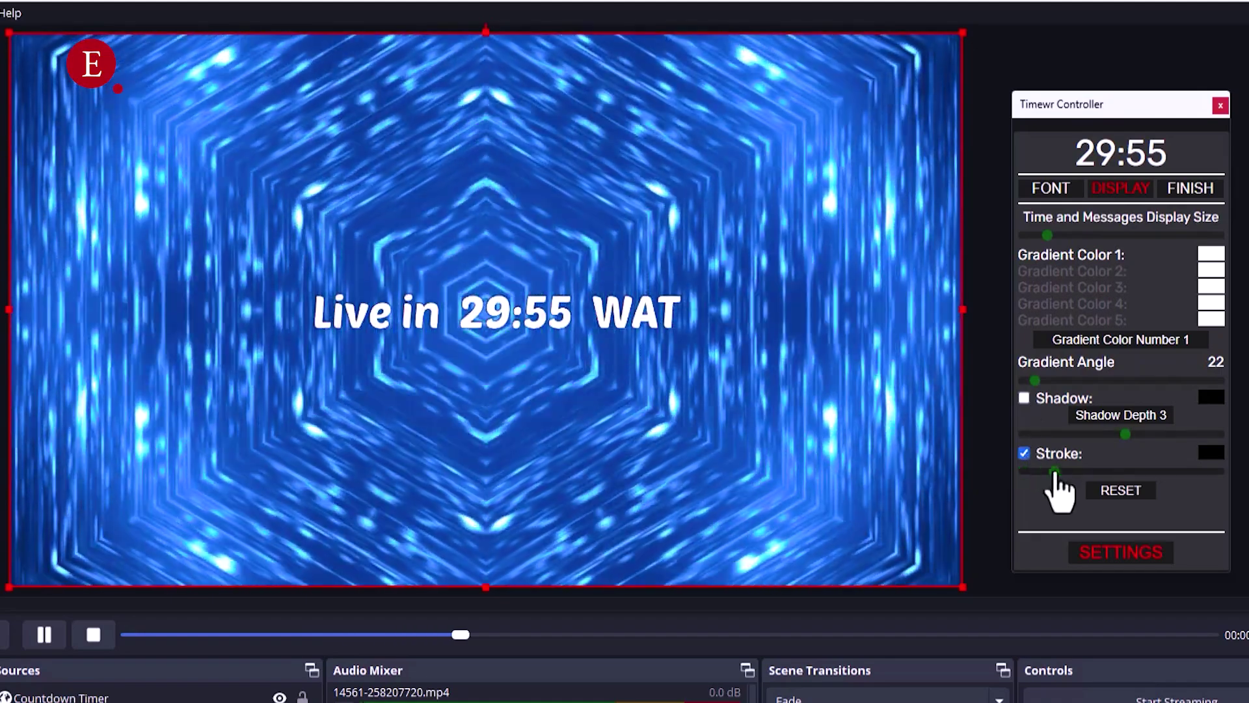
pyautogui.moveTo(1055, 474)
pyautogui.mouseDown()
pyautogui.moveTo(1110, 475)
pyautogui.moveTo(1023, 474)
pyautogui.moveTo(1054, 474)
pyautogui.mouseUp()
# - Check the finish and Poetsen One font settings, then select the timer text in the preview
pyautogui.click(1179, 193)
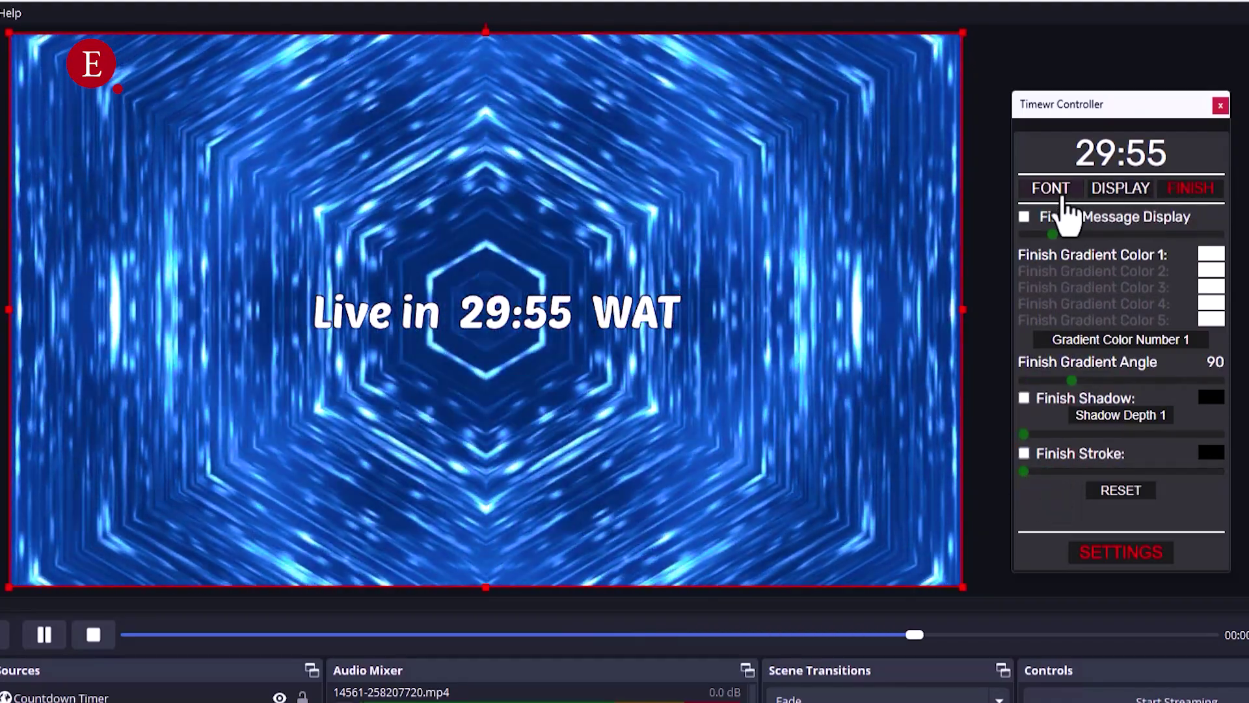
pyautogui.click(1060, 193)
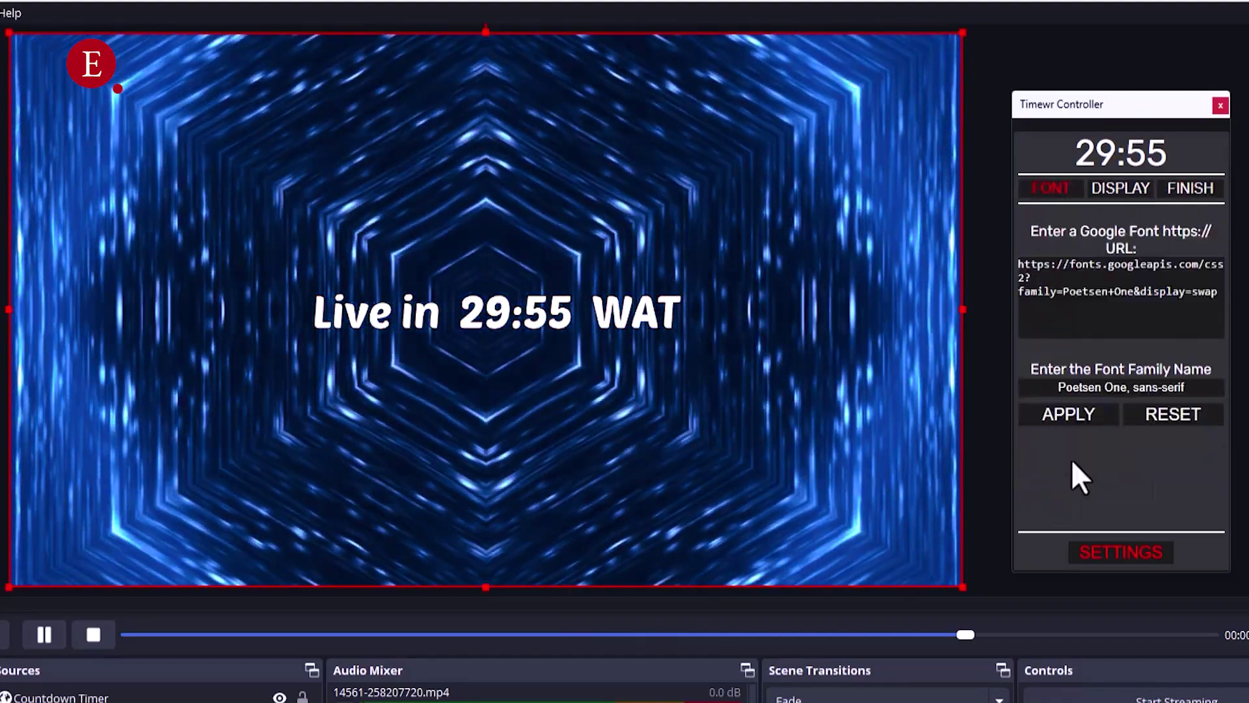
pyautogui.click(618, 304)
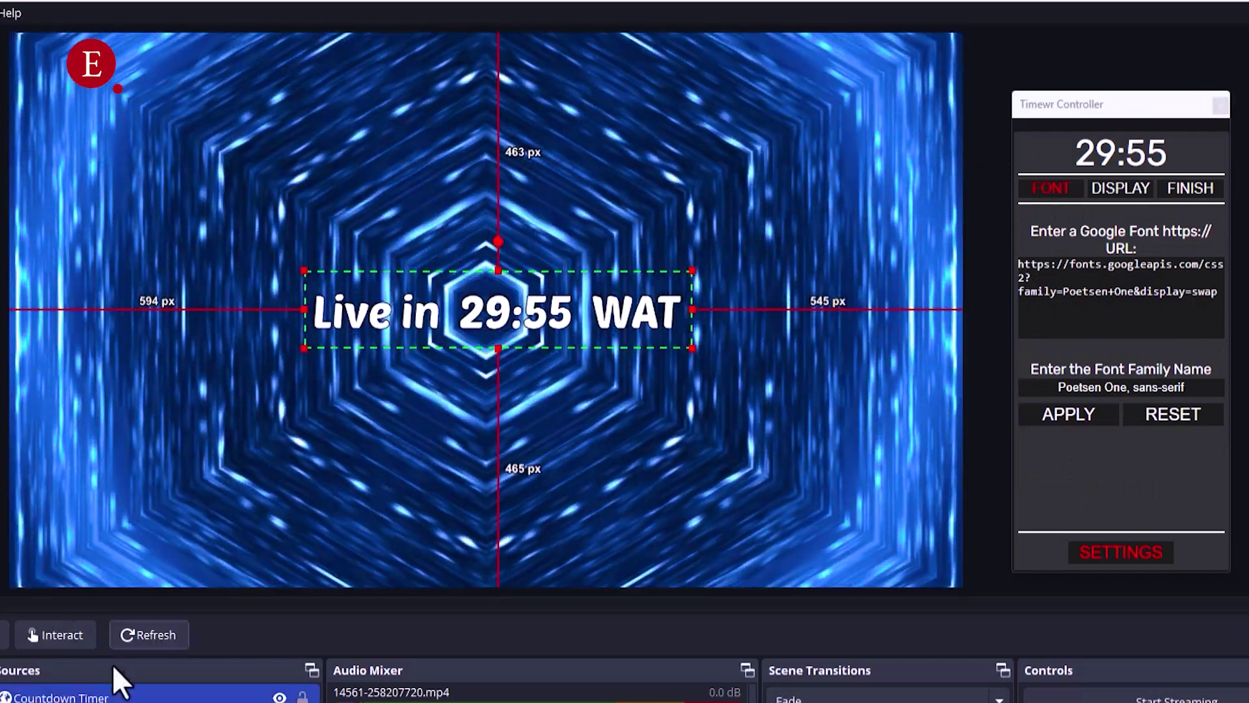
pyautogui.click(131, 702)
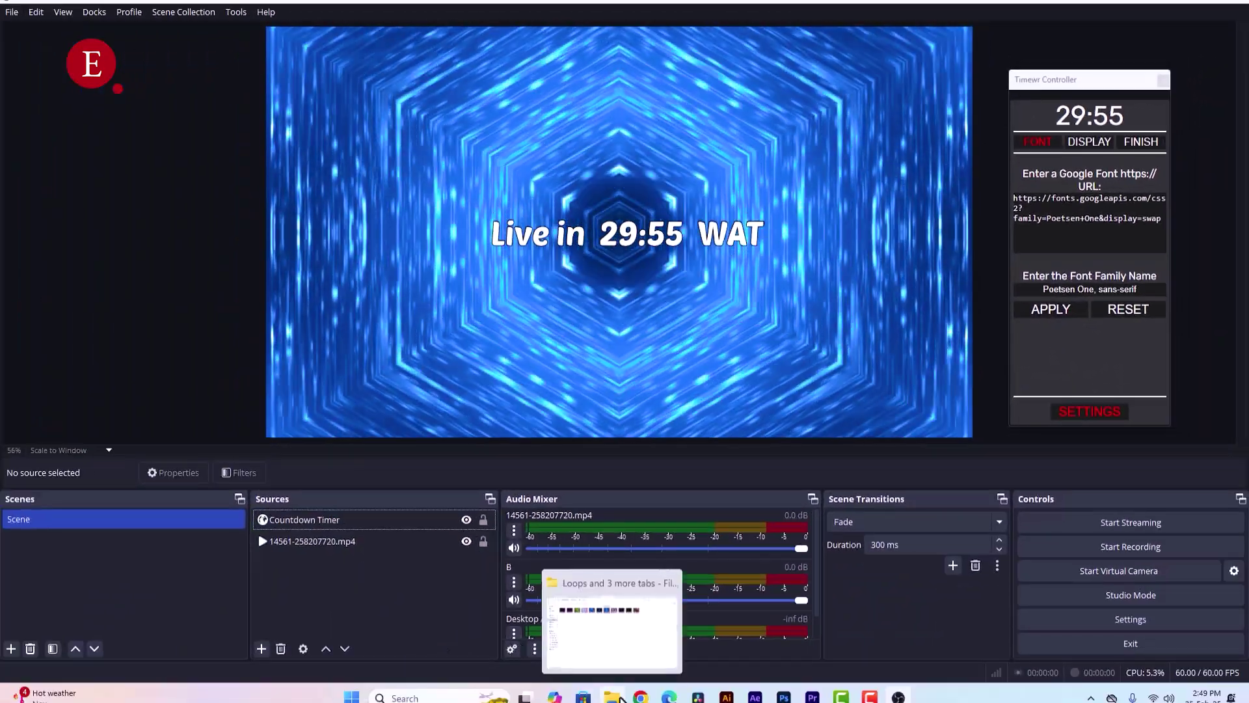
# - Browse the Pixabay countdown video results in Chrome
pyautogui.click(631, 699)
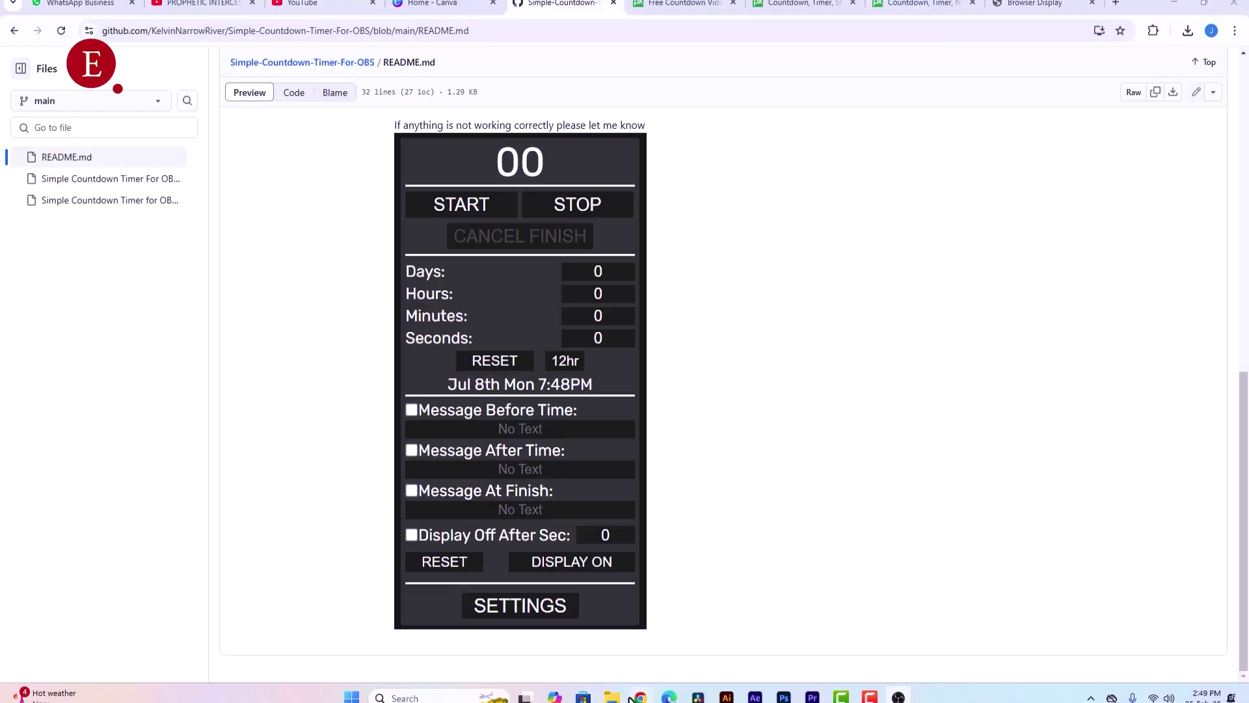
pyautogui.click(664, 5)
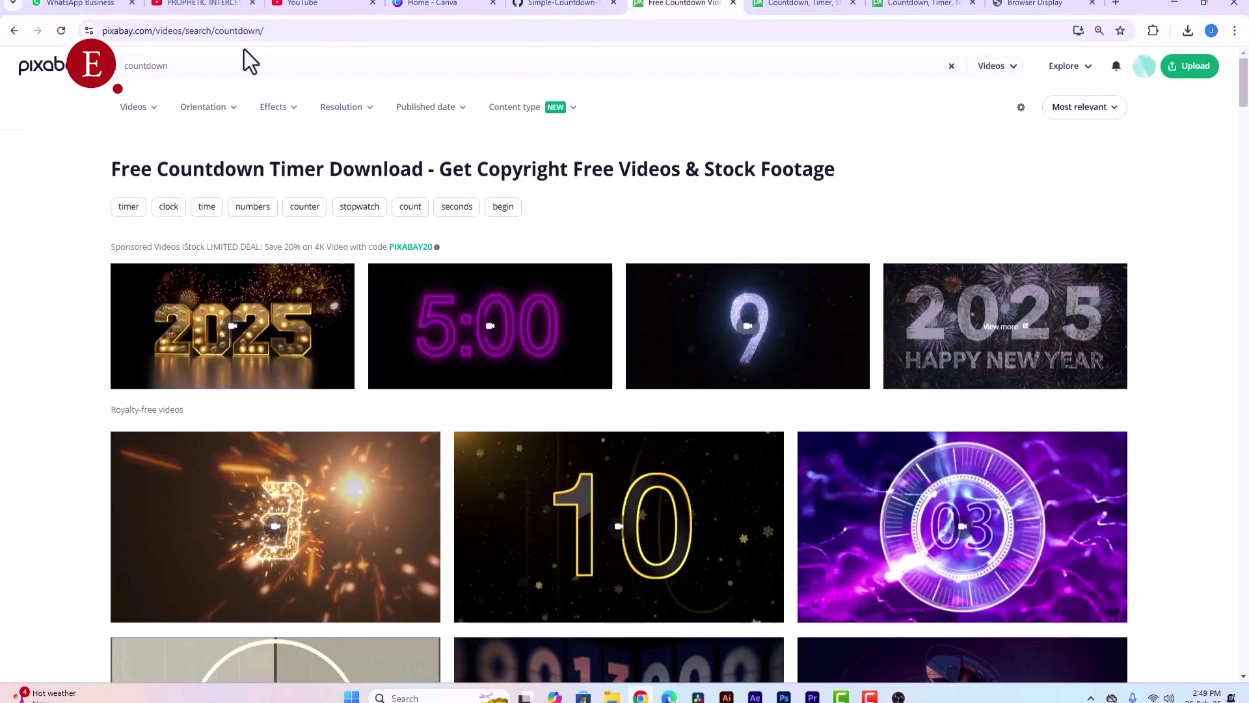
pyautogui.scroll(-4, 480, 318)
pyautogui.scroll(-4, 859, 354)
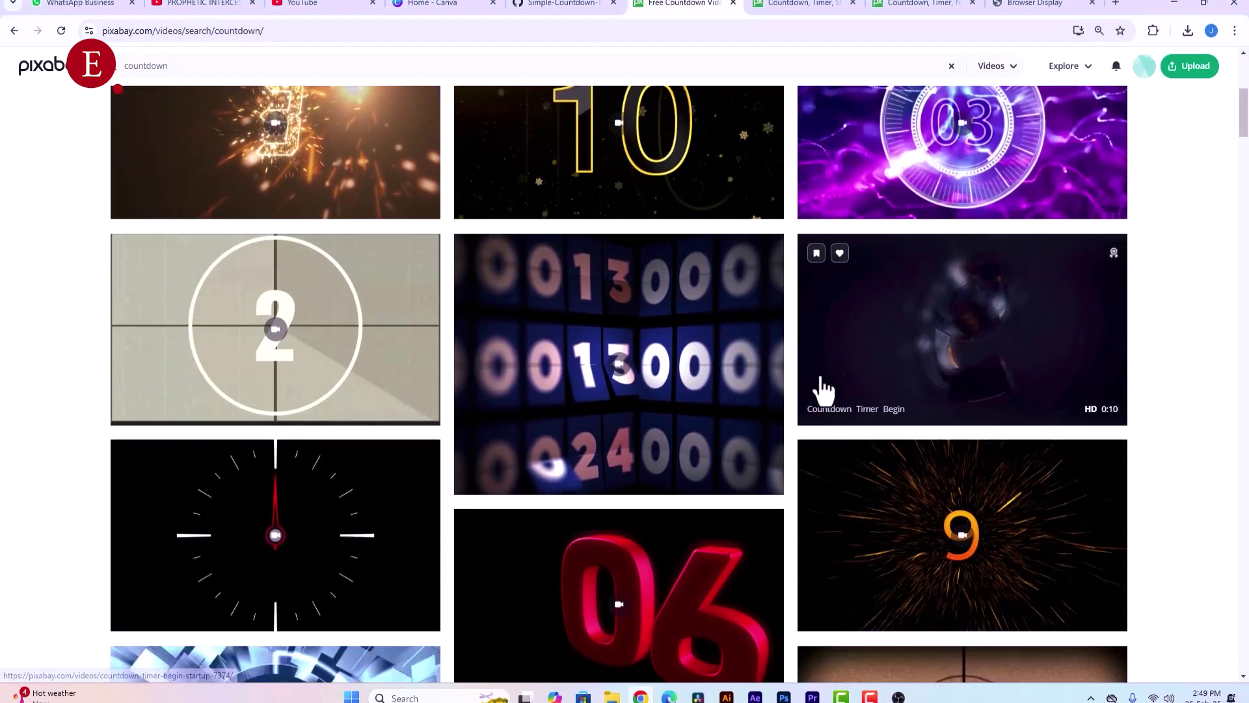
pyautogui.scroll(5, 802, 374)
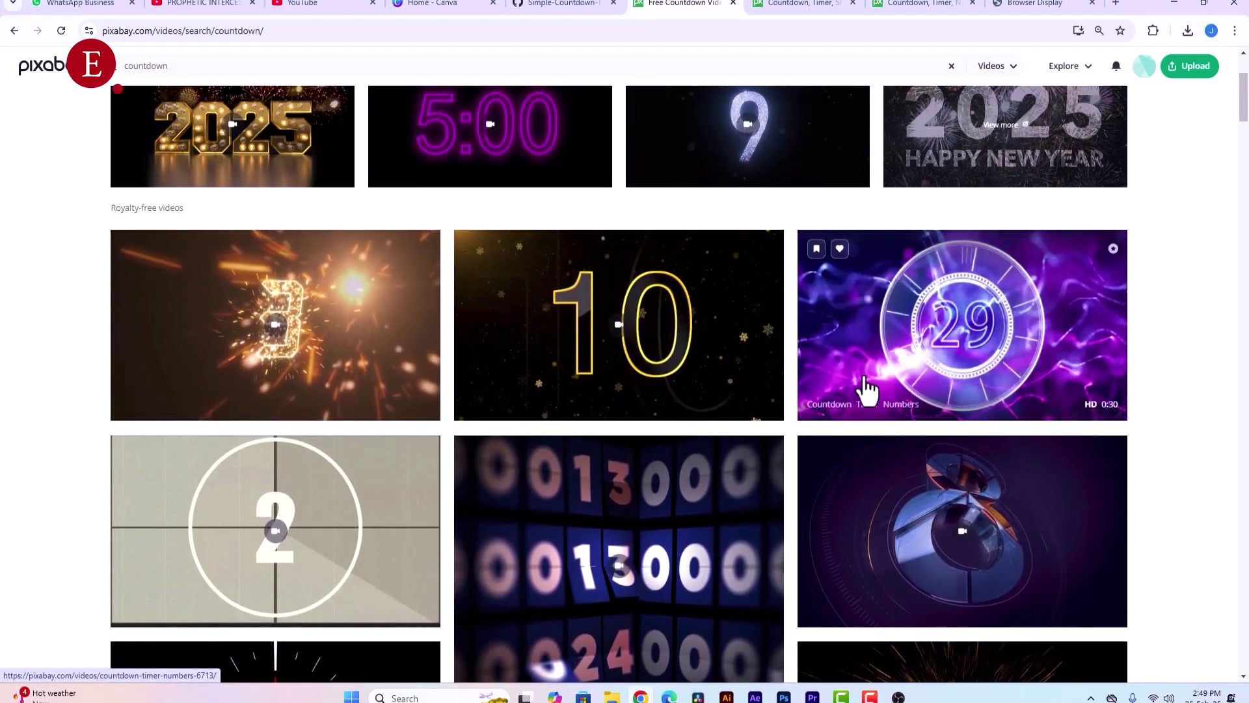
# - Play the stopwatch-seconds countdown video full screen, then move to the purple numbers video
pyautogui.click(797, 5)
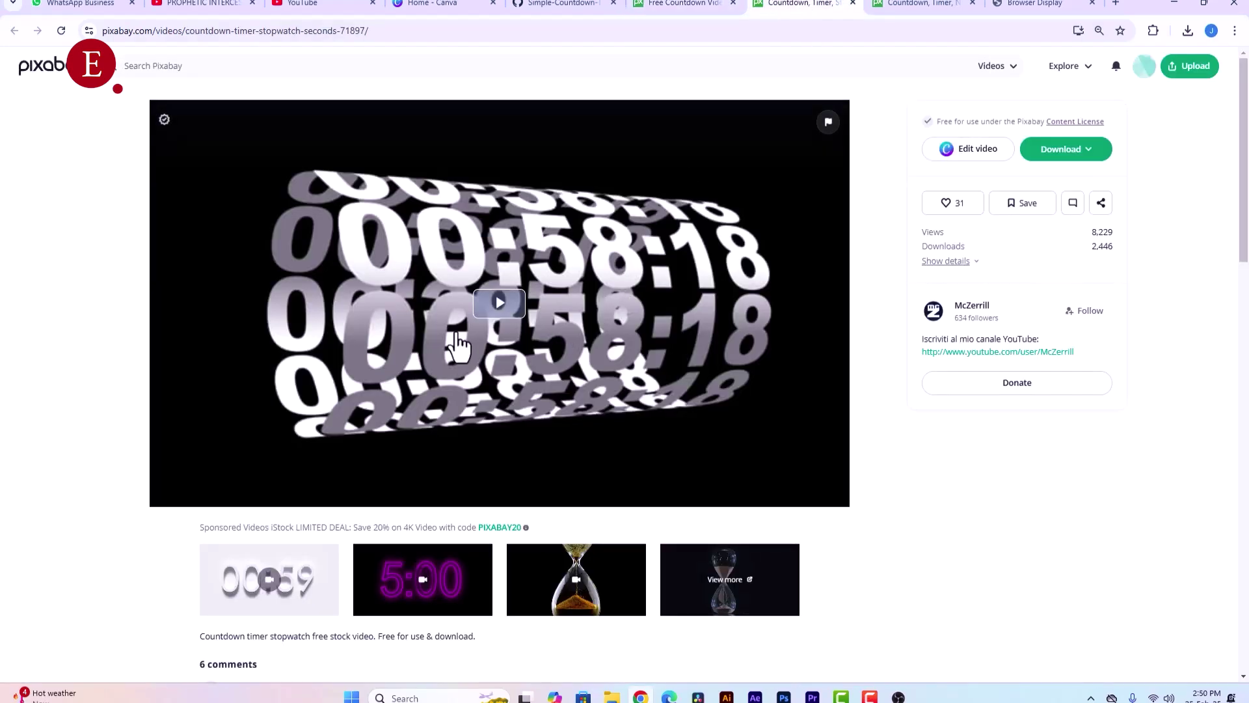
pyautogui.click(456, 332)
pyautogui.doubleClick(463, 306)
pyautogui.doubleClick(468, 296)
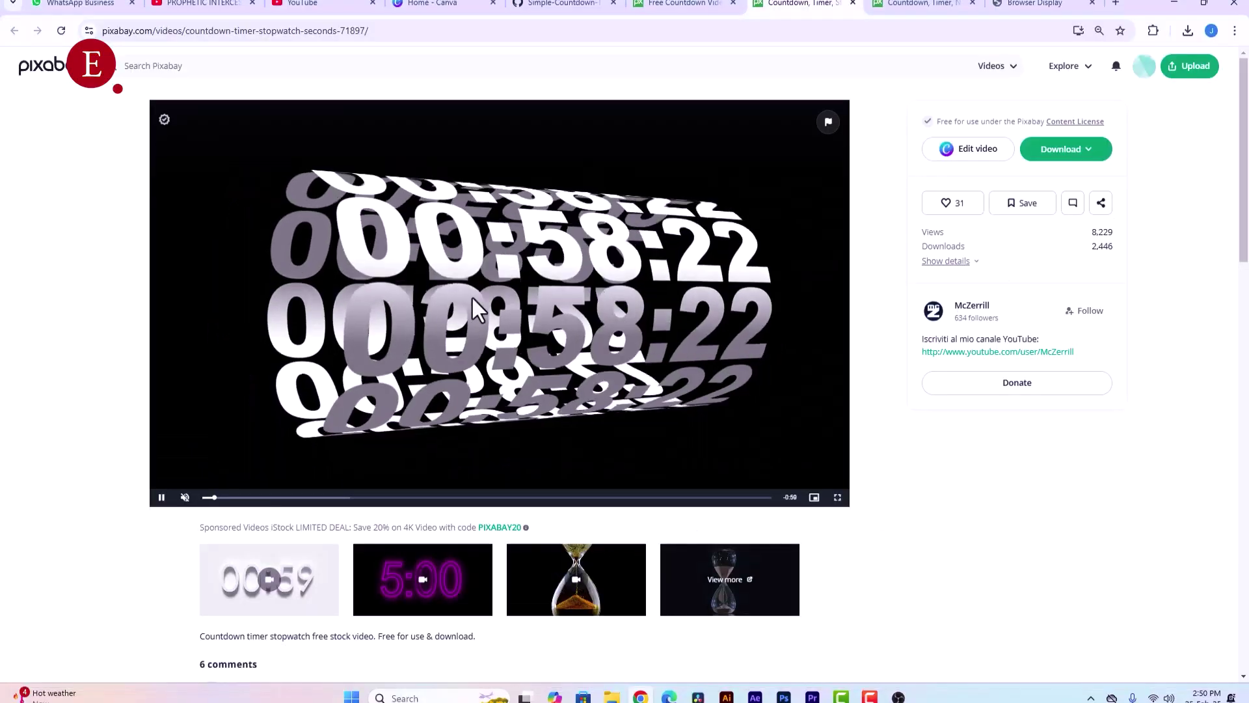
pyautogui.click(917, 5)
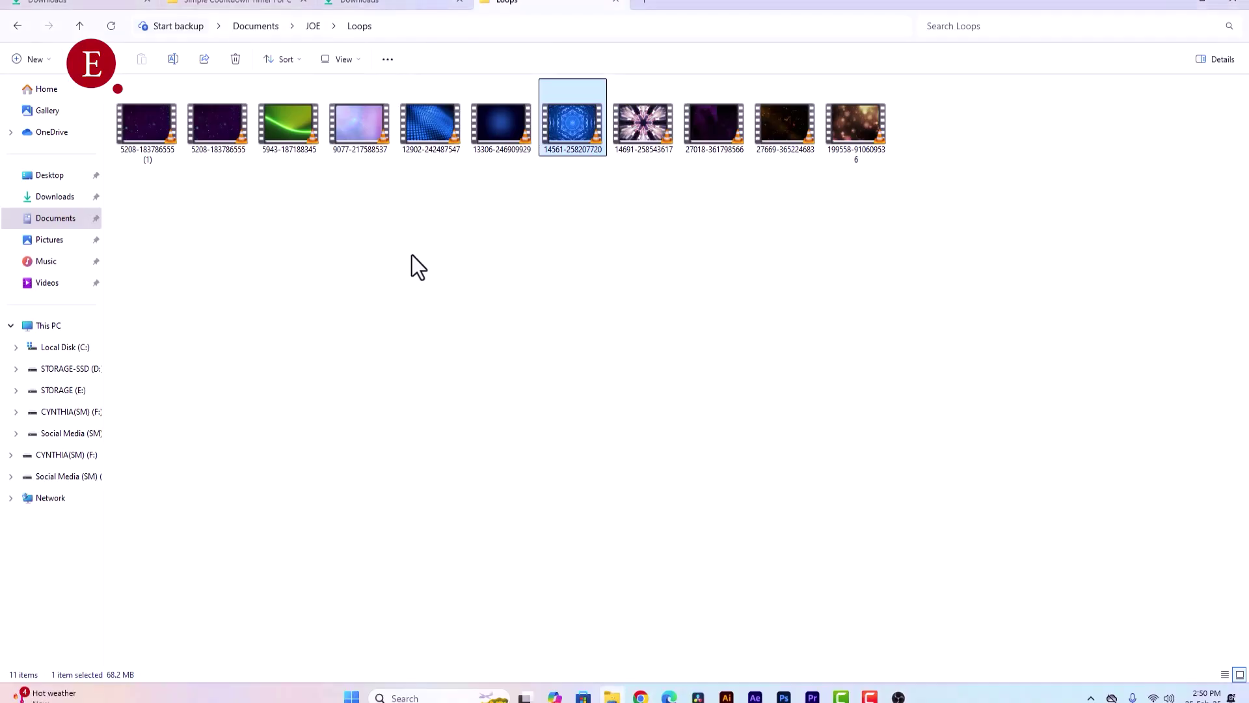
pyautogui.click(270, 2)
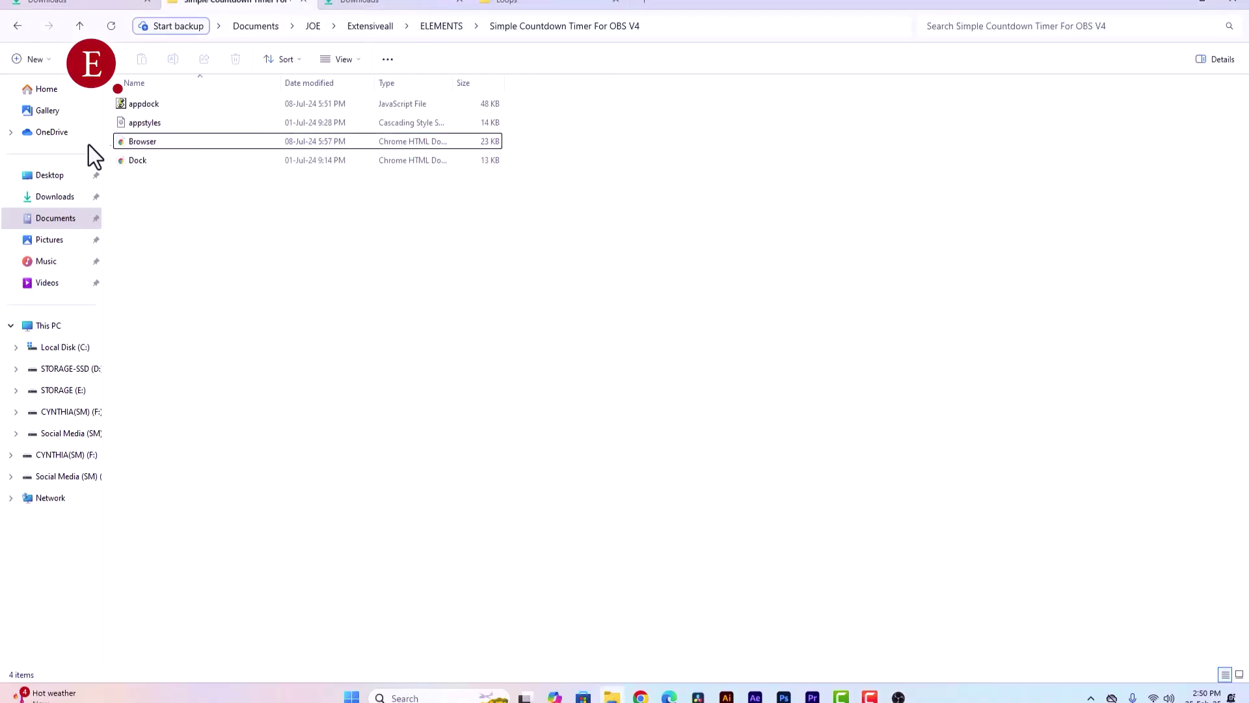
pyautogui.hotkey('ctrl', 'shift', 'Tab')
pyautogui.click(315, 169)
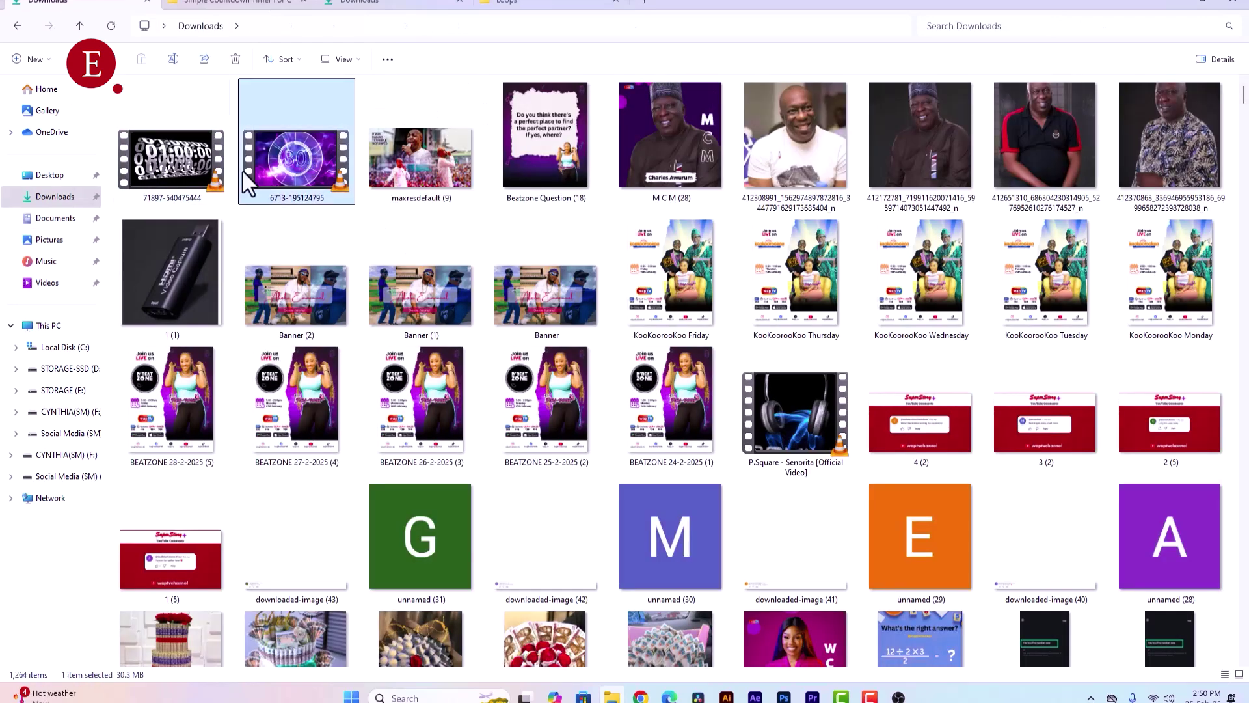
pyautogui.keyDown('ctrl'); pyautogui.click(198, 161); pyautogui.keyUp('ctrl')
pyautogui.moveTo(217, 169); pyautogui.dragTo(365, 621)
pyautogui.hotkey('alt', 'Tab')
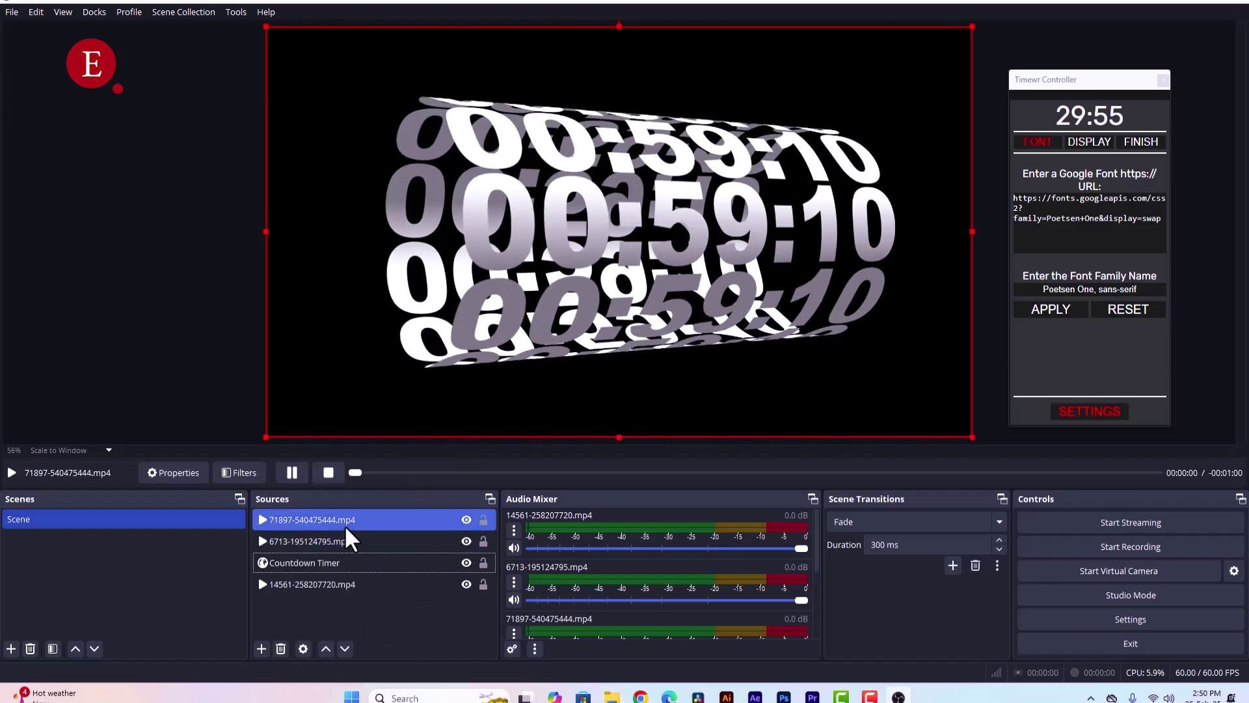
# - Rearrange the sources and hide the Countdown Timer, keeping the 14561 background visible
pyautogui.click(353, 521)
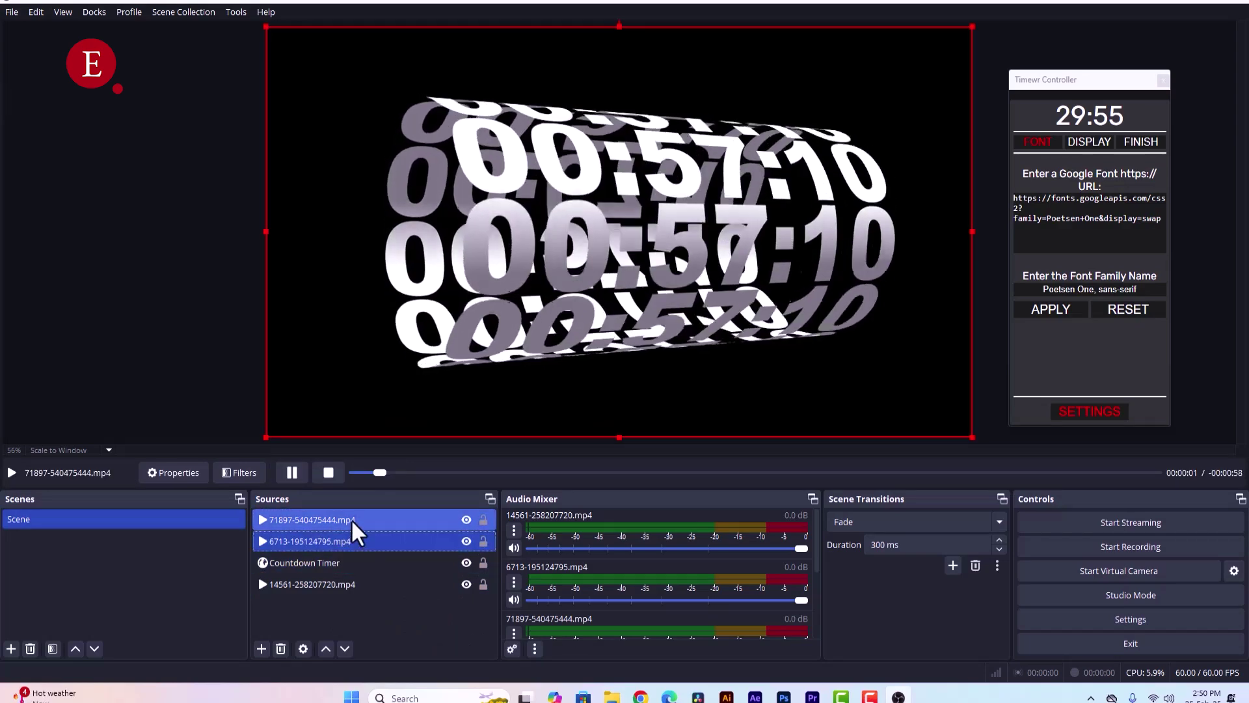
pyautogui.moveTo(350, 518); pyautogui.dragTo(350, 588)
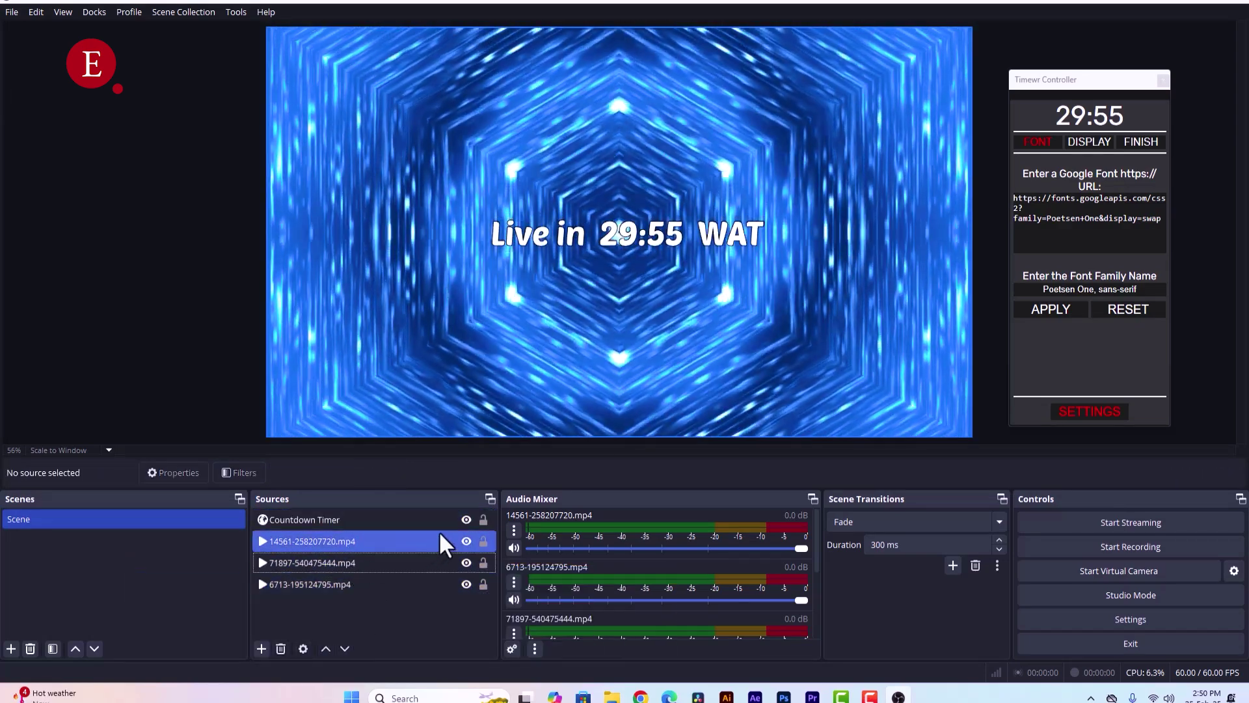
pyautogui.click(466, 542)
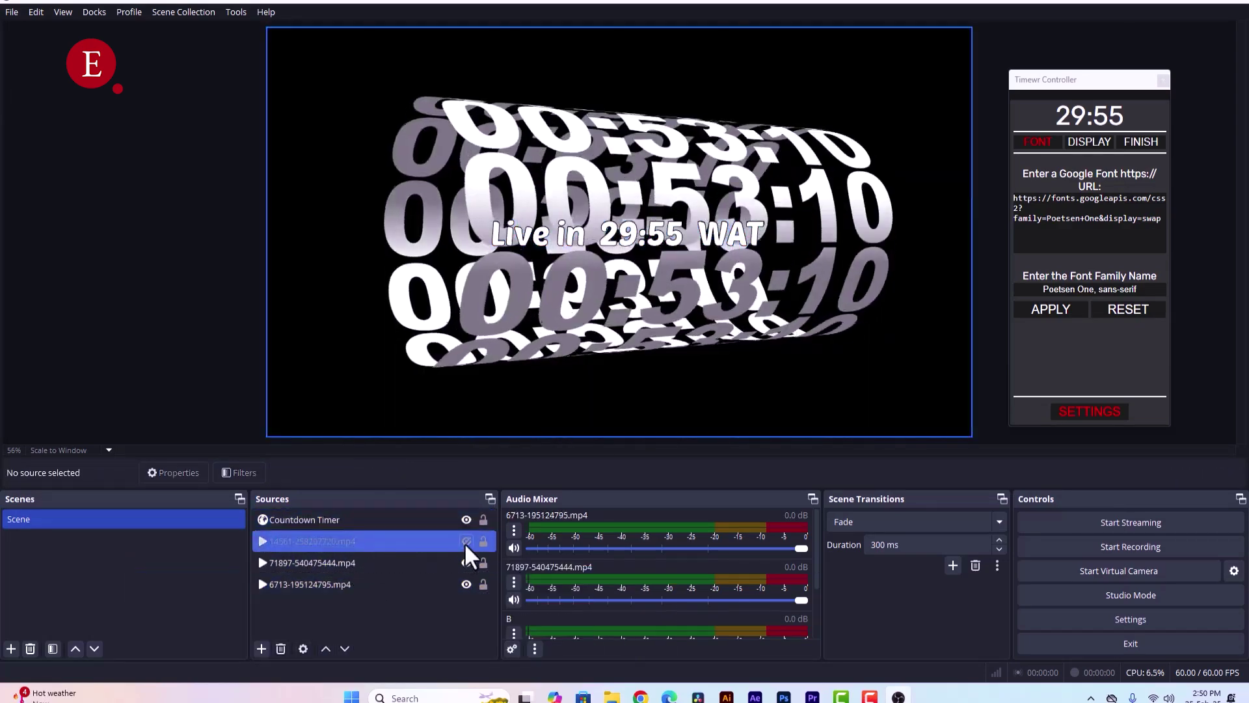
pyautogui.click(410, 563)
pyautogui.click(433, 519)
pyautogui.click(467, 541)
pyautogui.click(466, 520)
# - Place 71897 above the 14561 background and shrink it from the bottom
pyautogui.click(431, 565)
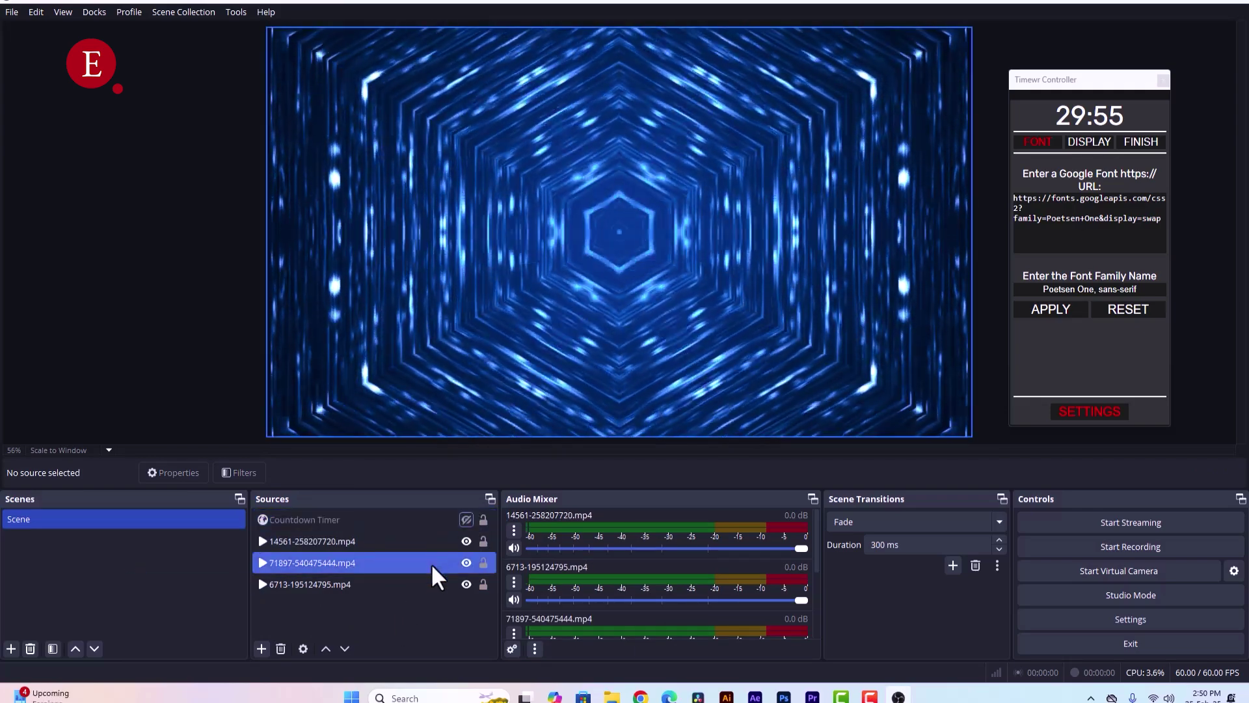
pyautogui.moveTo(424, 567); pyautogui.dragTo(426, 545)
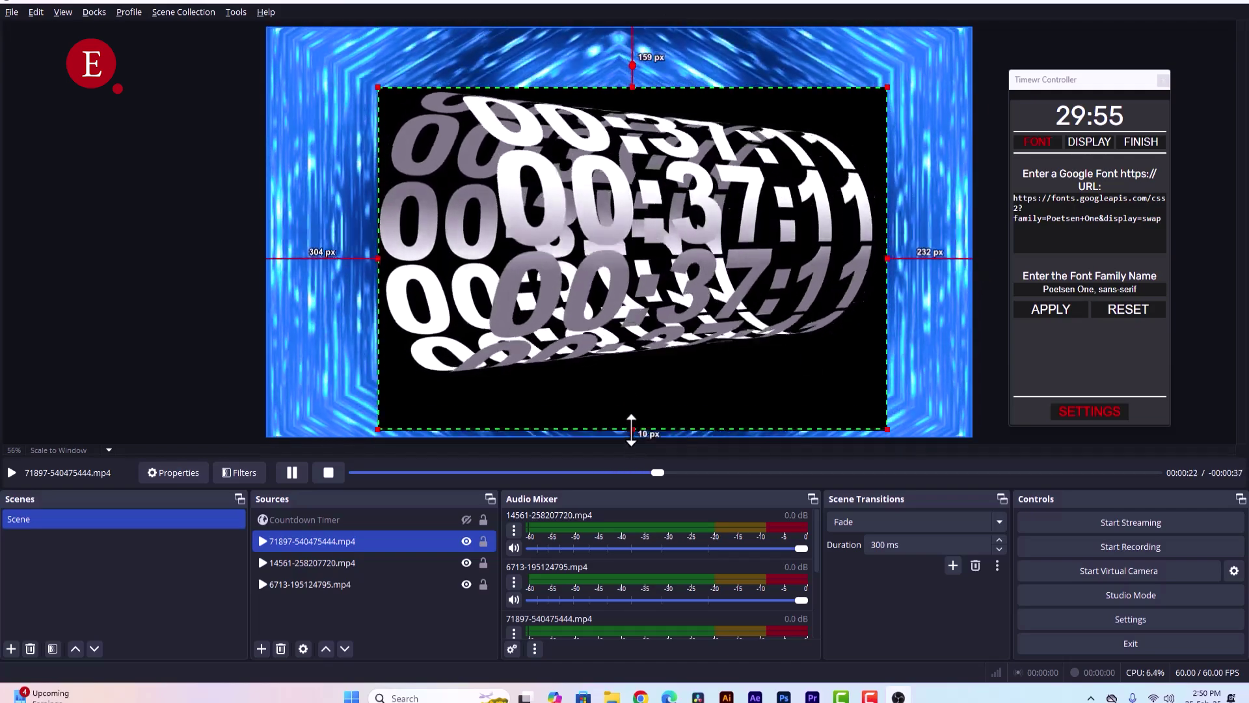
pyautogui.moveTo(631, 390); pyautogui.dragTo(632, 386)
# - Add a Color Key filter keying out black (#000000) to the 71897 3-D countdown video
pyautogui.rightClick(390, 549)
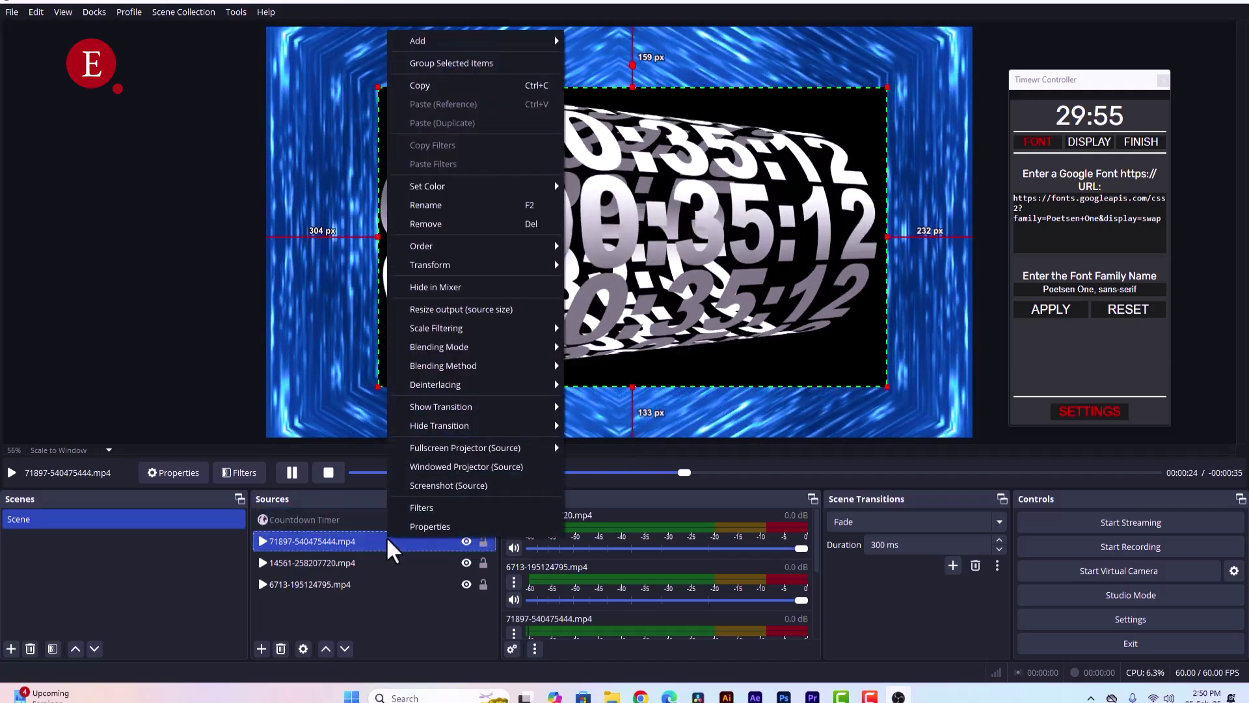
pyautogui.click(422, 508)
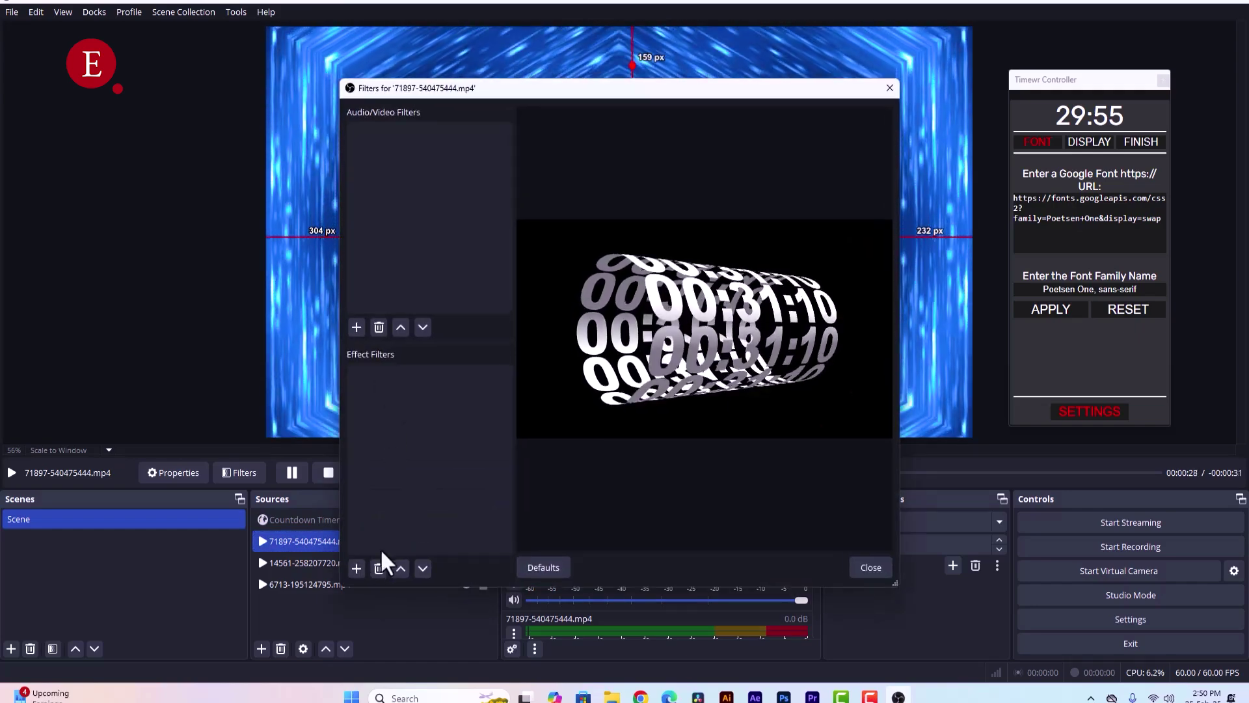
pyautogui.click(356, 569)
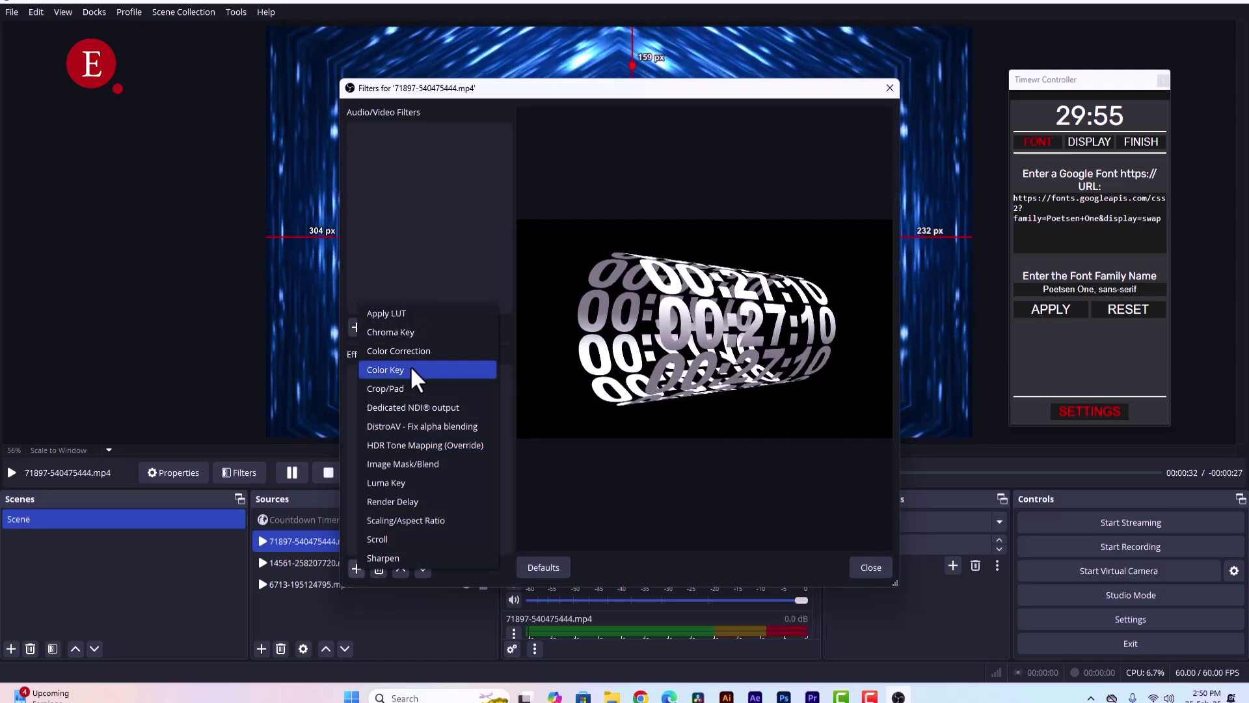
pyautogui.click(414, 370)
pyautogui.click(588, 365)
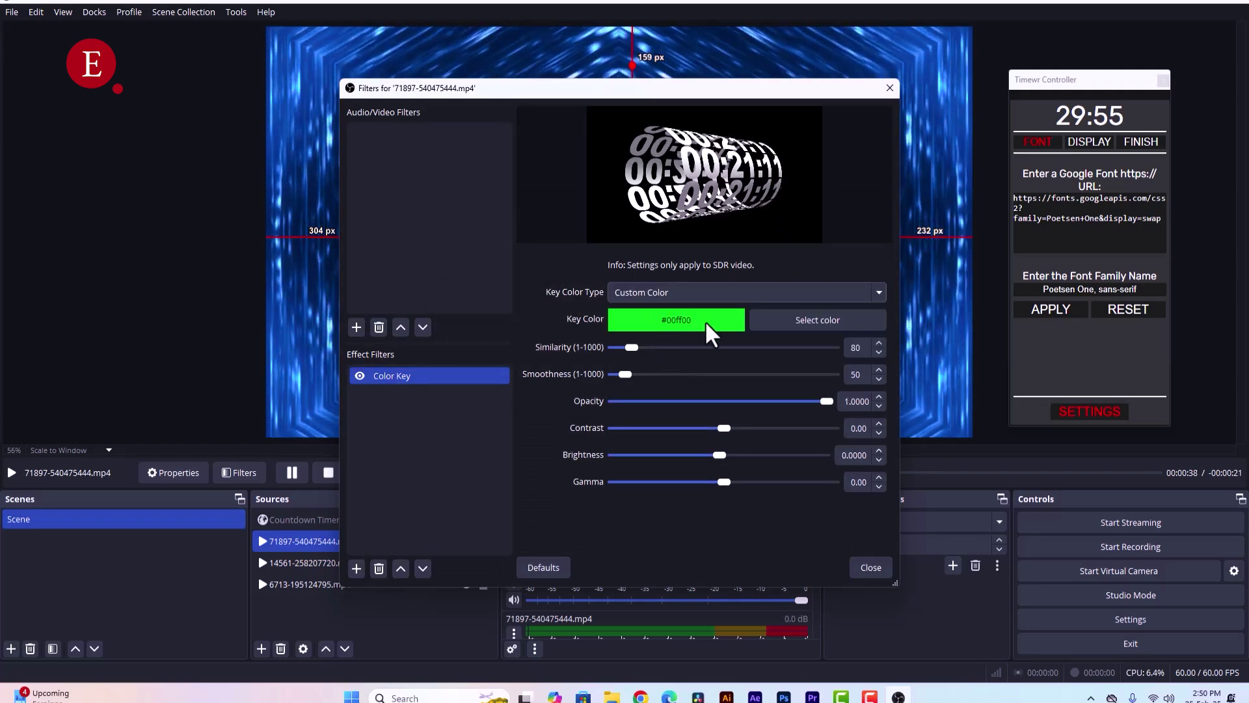
pyautogui.click(770, 329)
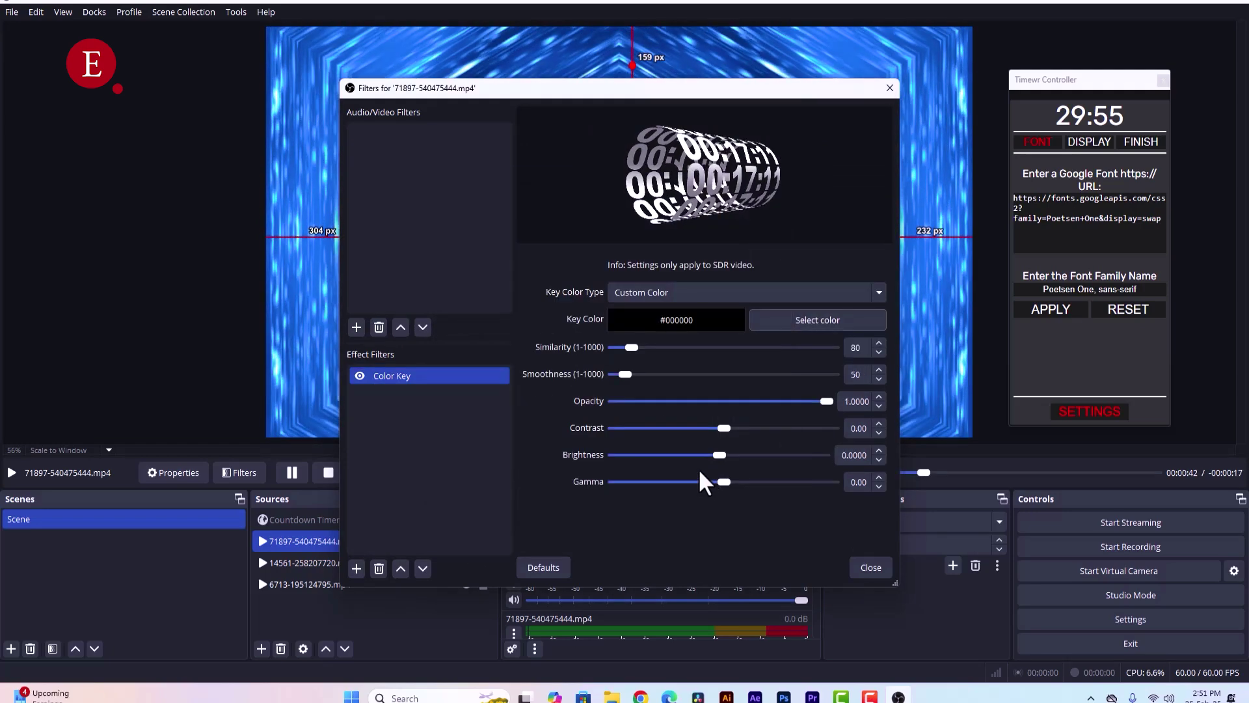
pyautogui.click(871, 568)
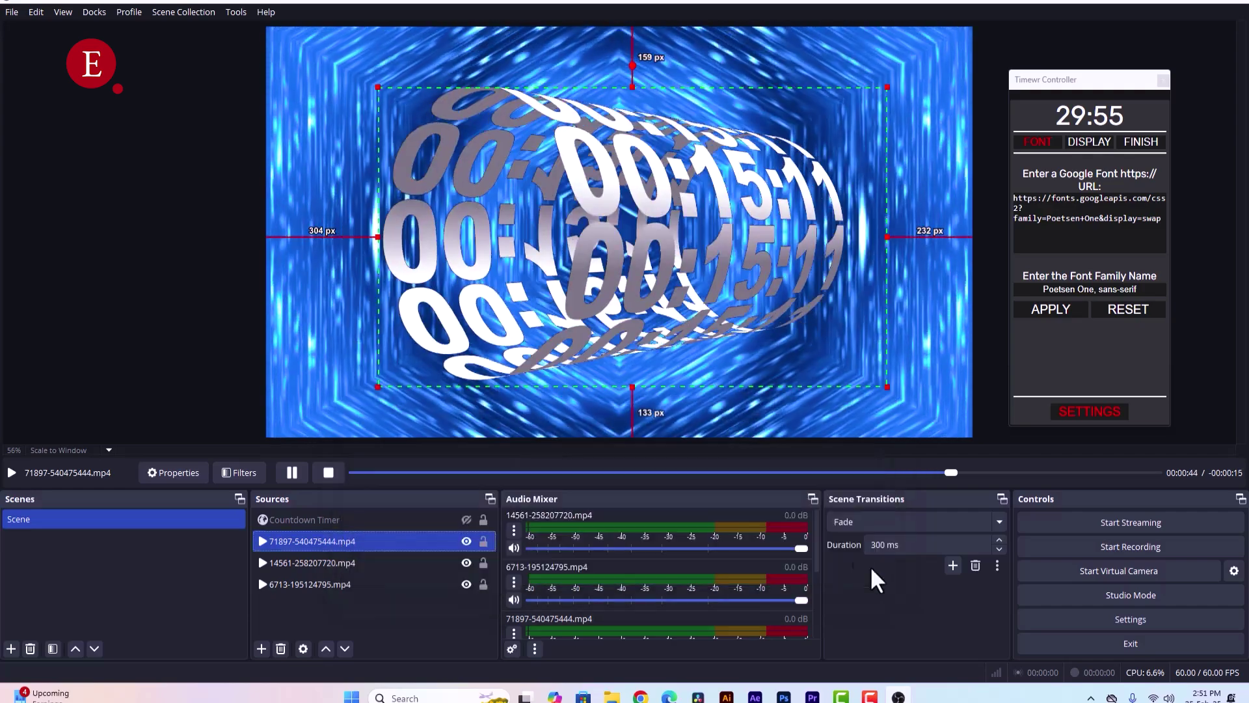
# - Reorder the 6713 countdown and 14561 blue background videos in the Sources list
pyautogui.click(201, 333)
pyautogui.click(525, 279)
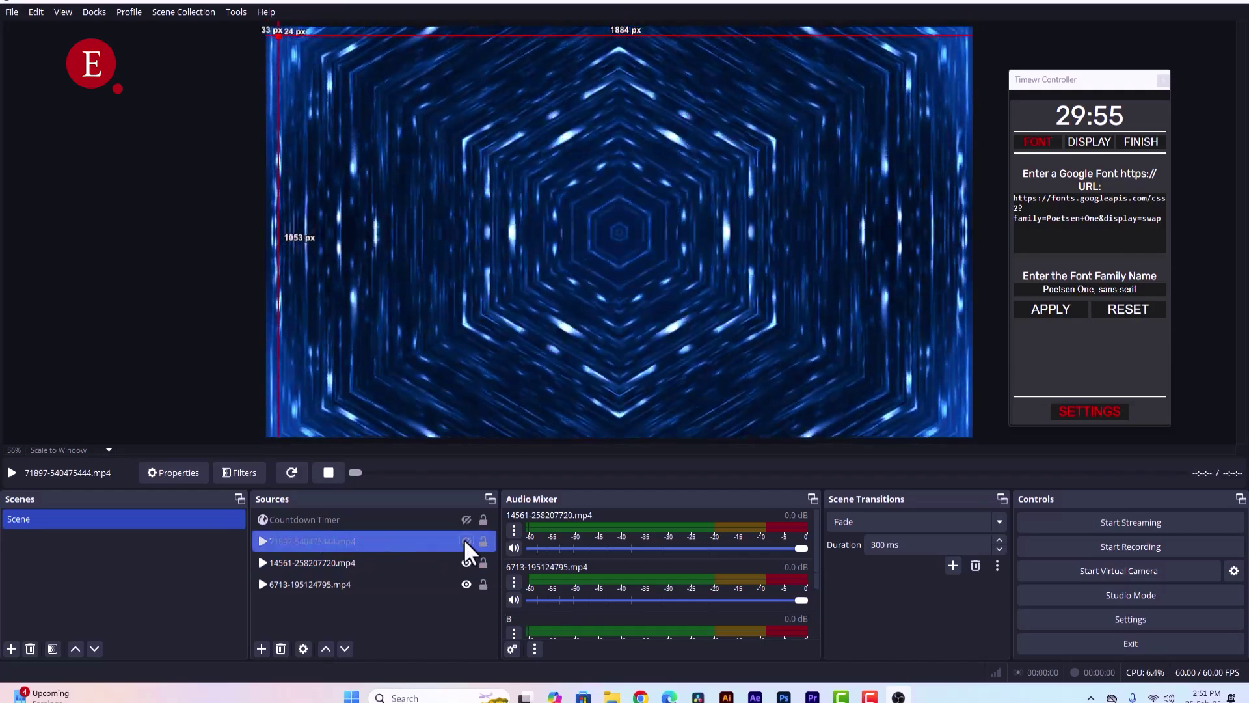
pyautogui.click(423, 583)
pyautogui.moveTo(423, 583); pyautogui.dragTo(430, 560)
pyautogui.keyDown('ctrl'); pyautogui.click(426, 584); pyautogui.keyUp('ctrl')
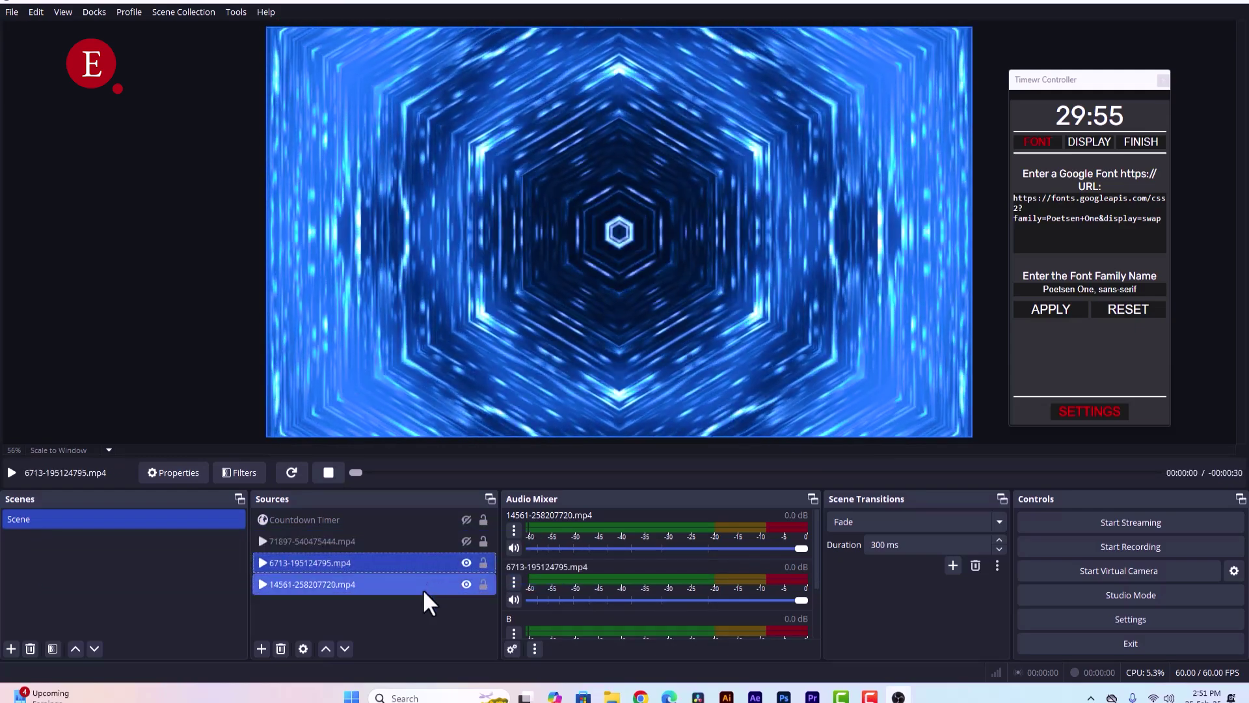
pyautogui.moveTo(431, 587); pyautogui.dragTo(435, 565)
# - Restart the 6713 video via Properties, move it above 14561, and show the blue background again
pyautogui.click(466, 563)
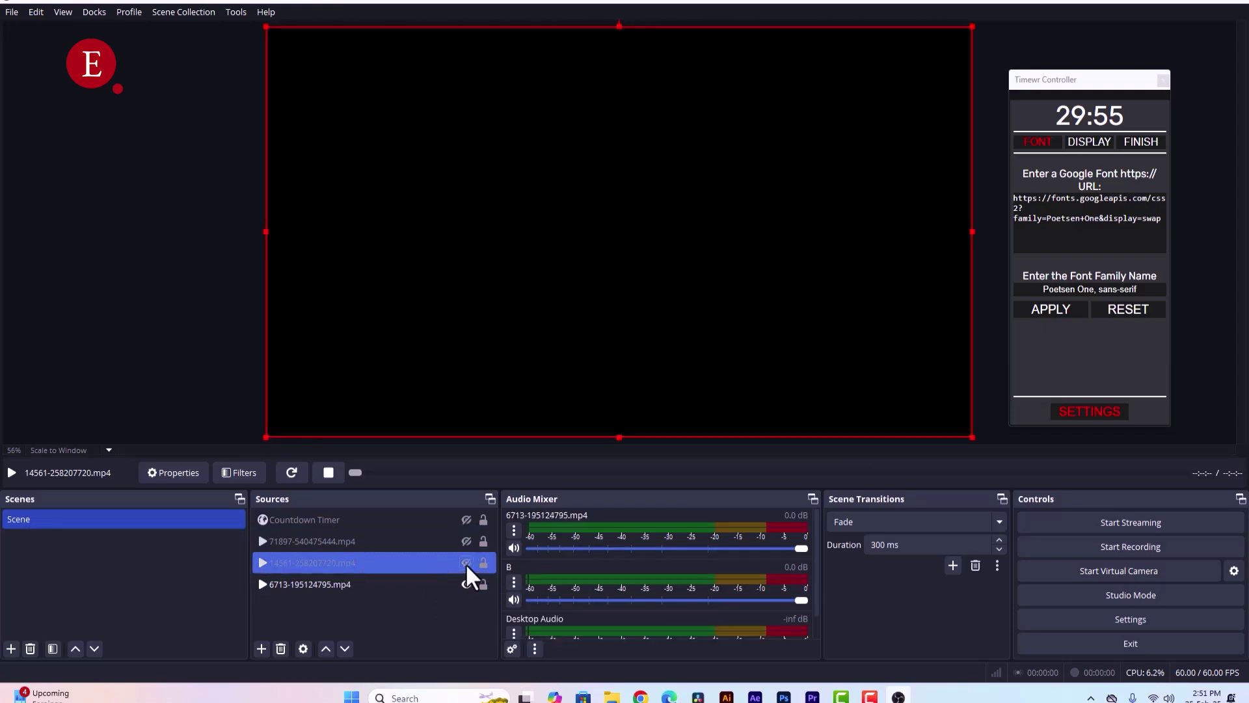
pyautogui.click(387, 584)
pyautogui.rightClick(385, 585)
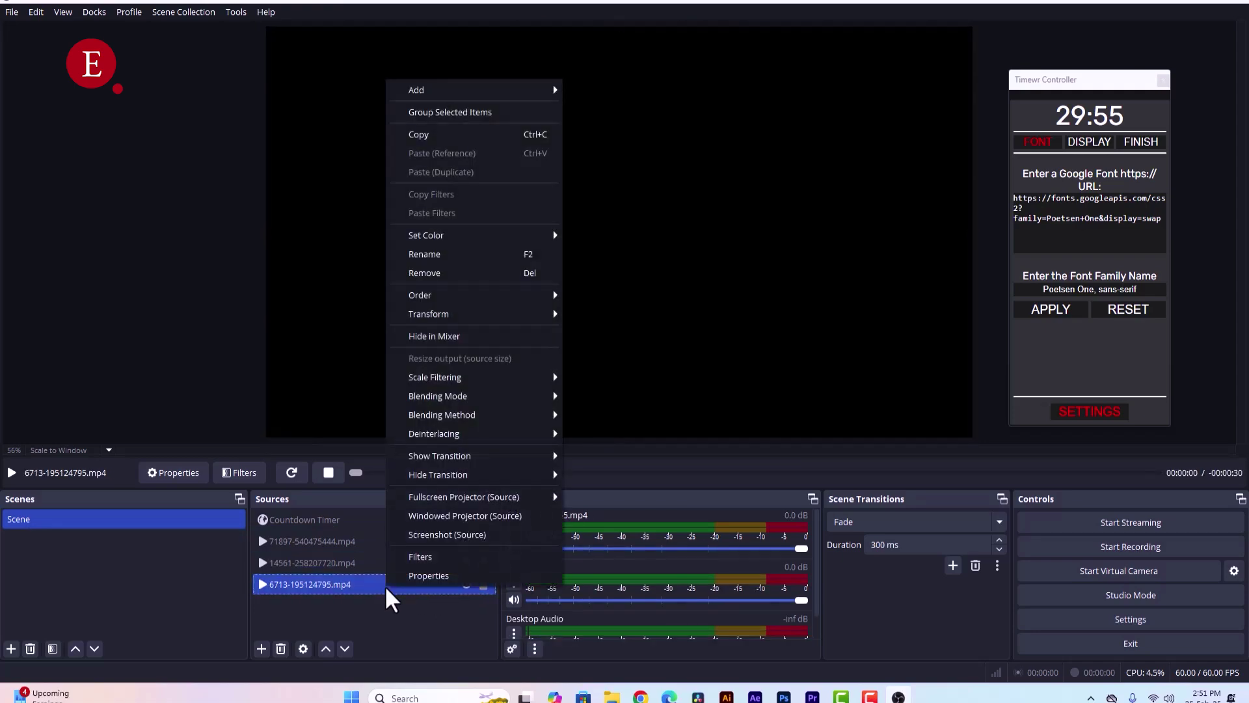
pyautogui.click(423, 575)
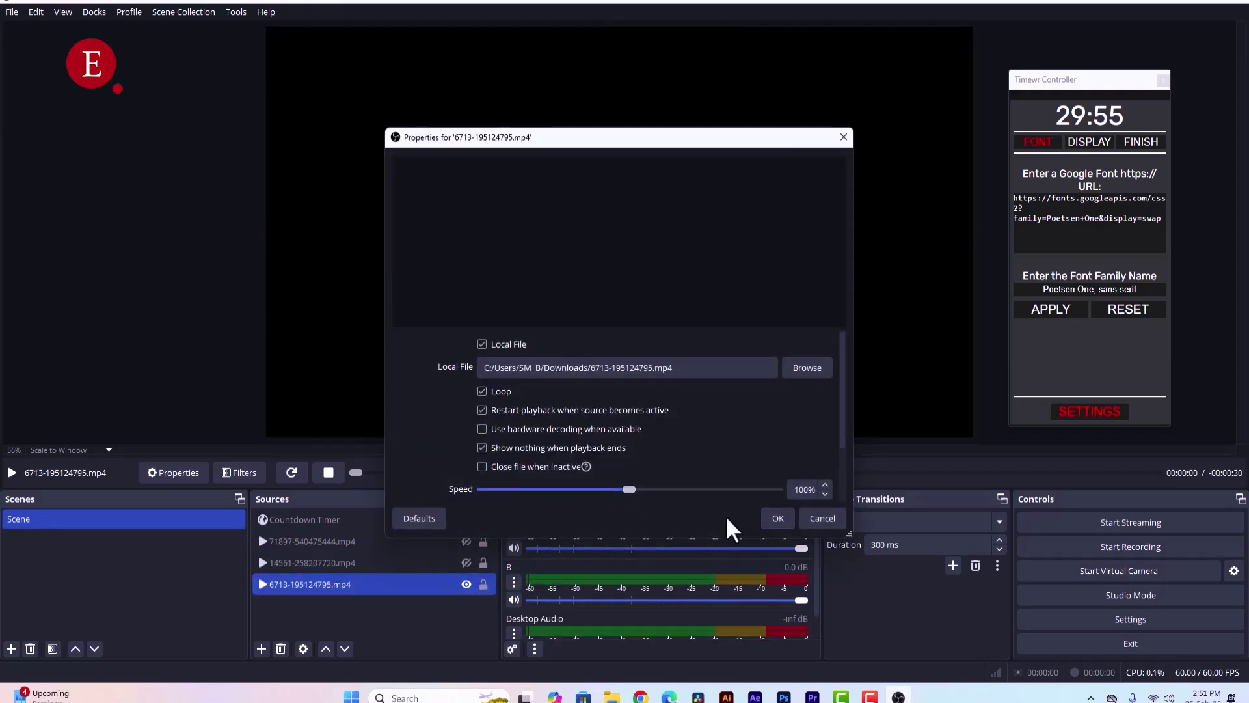
pyautogui.click(777, 518)
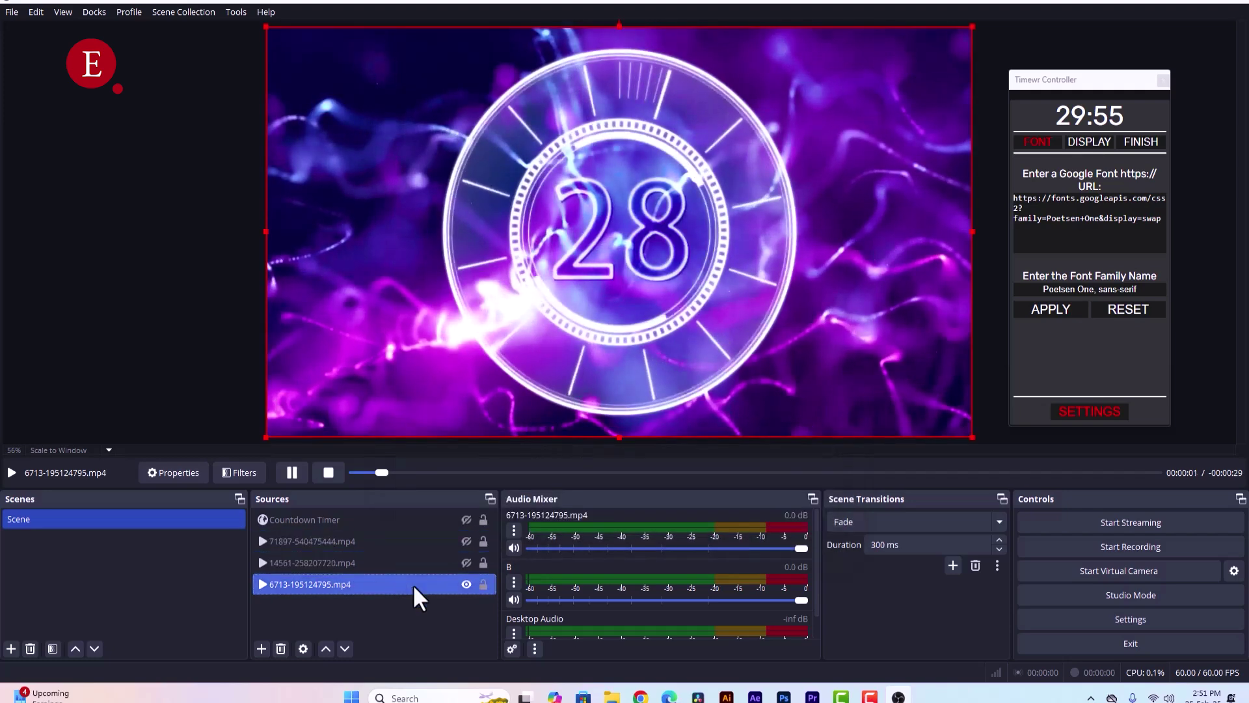
pyautogui.moveTo(413, 584); pyautogui.dragTo(412, 553)
pyautogui.click(466, 583)
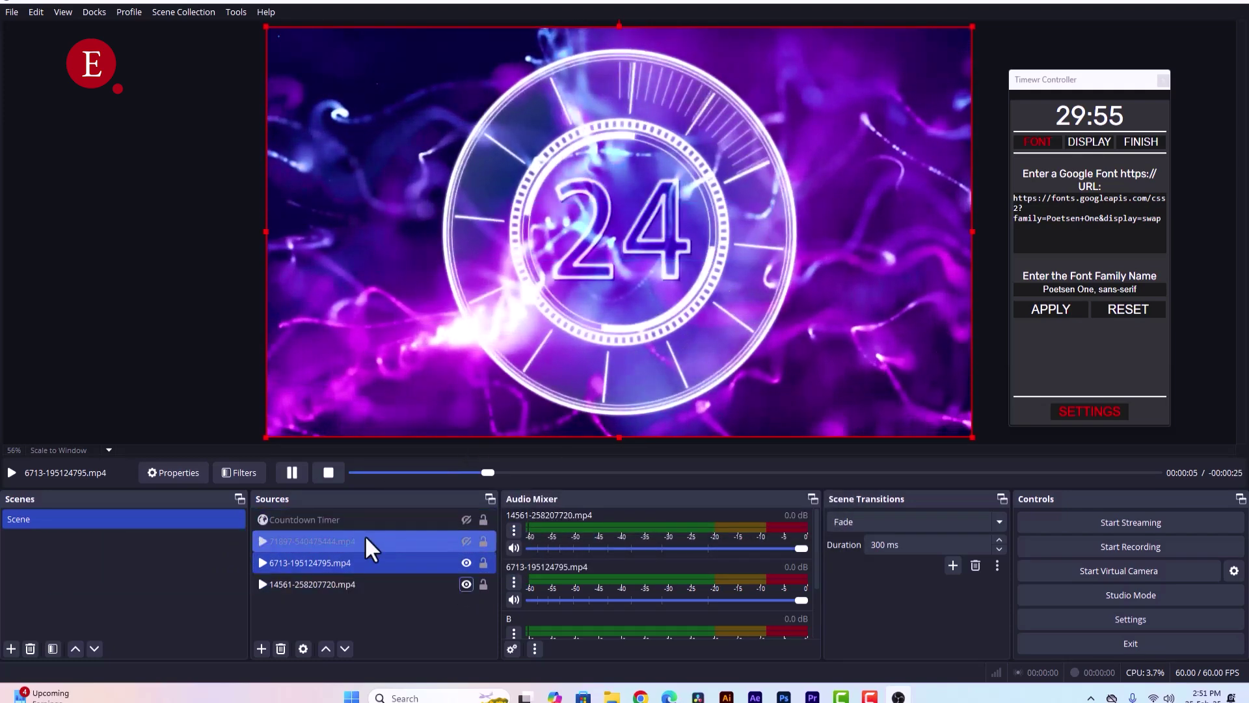